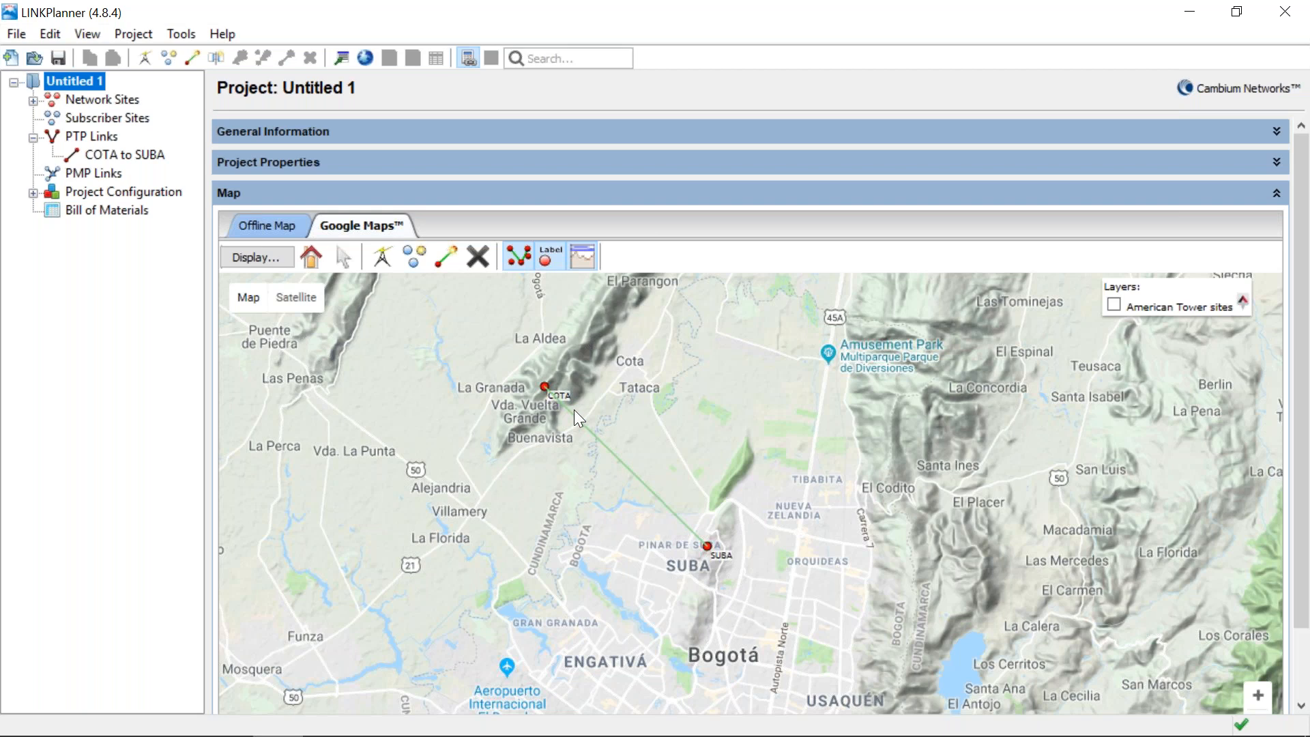
Open the COTA to SUBA link and change its link type to 2+0 with detailed reports
click(123, 160)
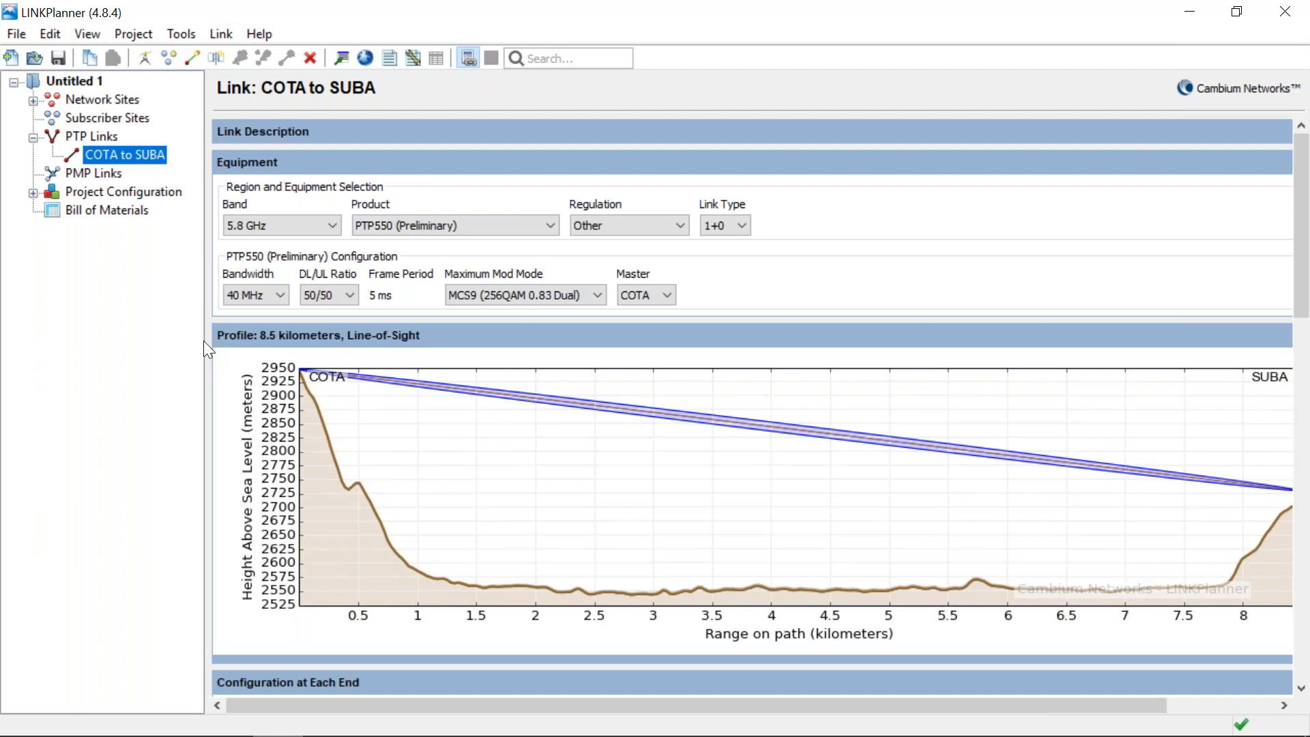
drag(206, 341, 150, 340)
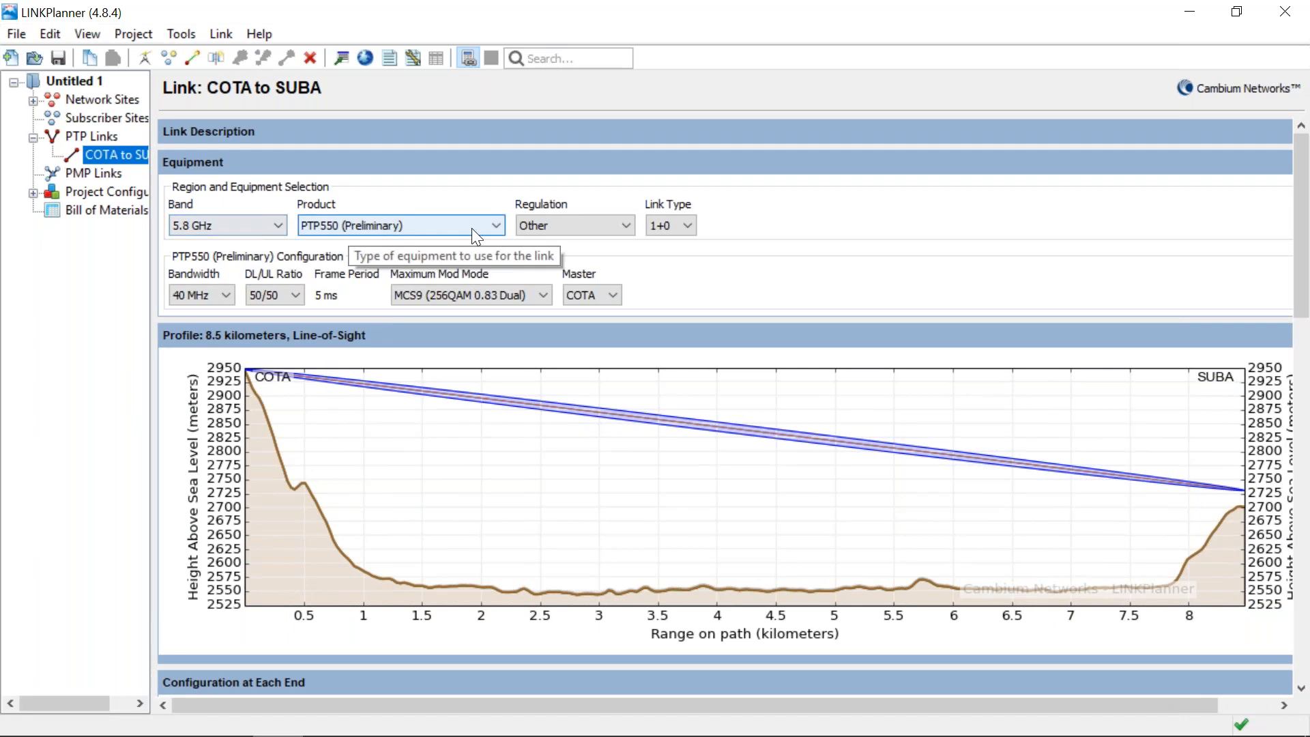
click(503, 229)
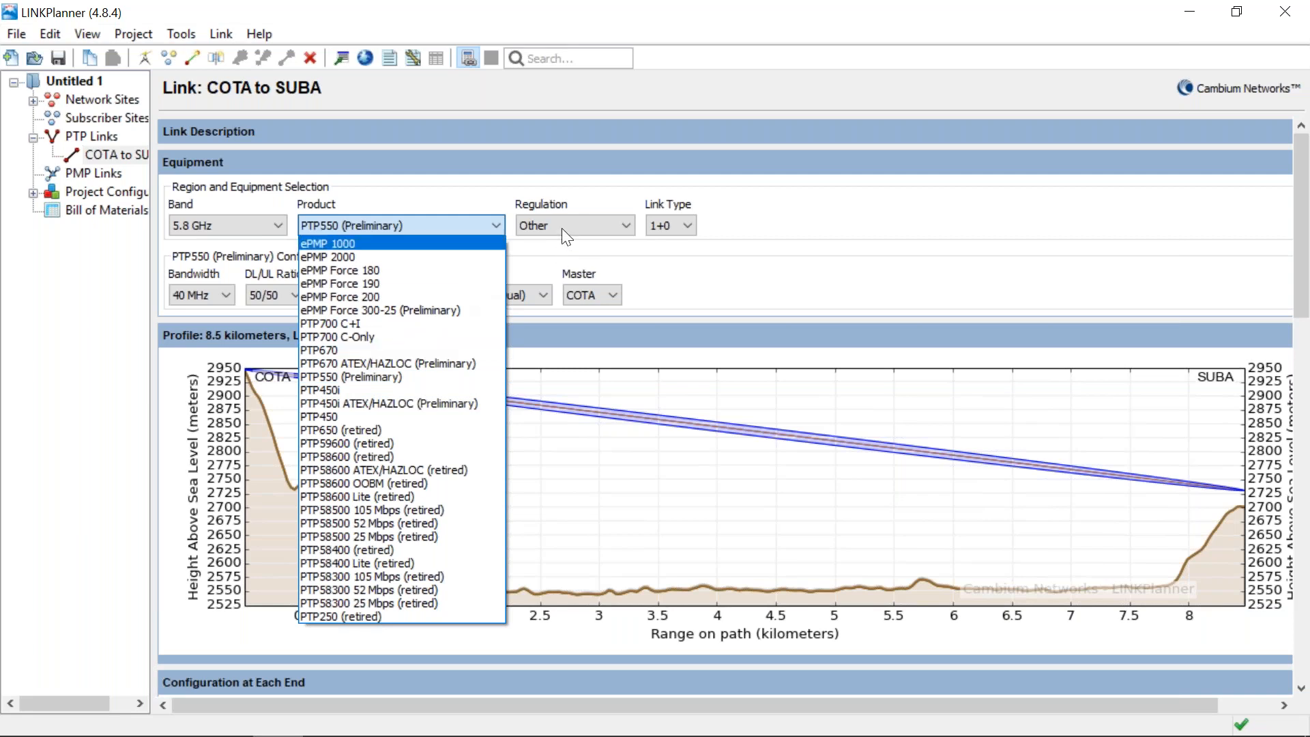
click(592, 193)
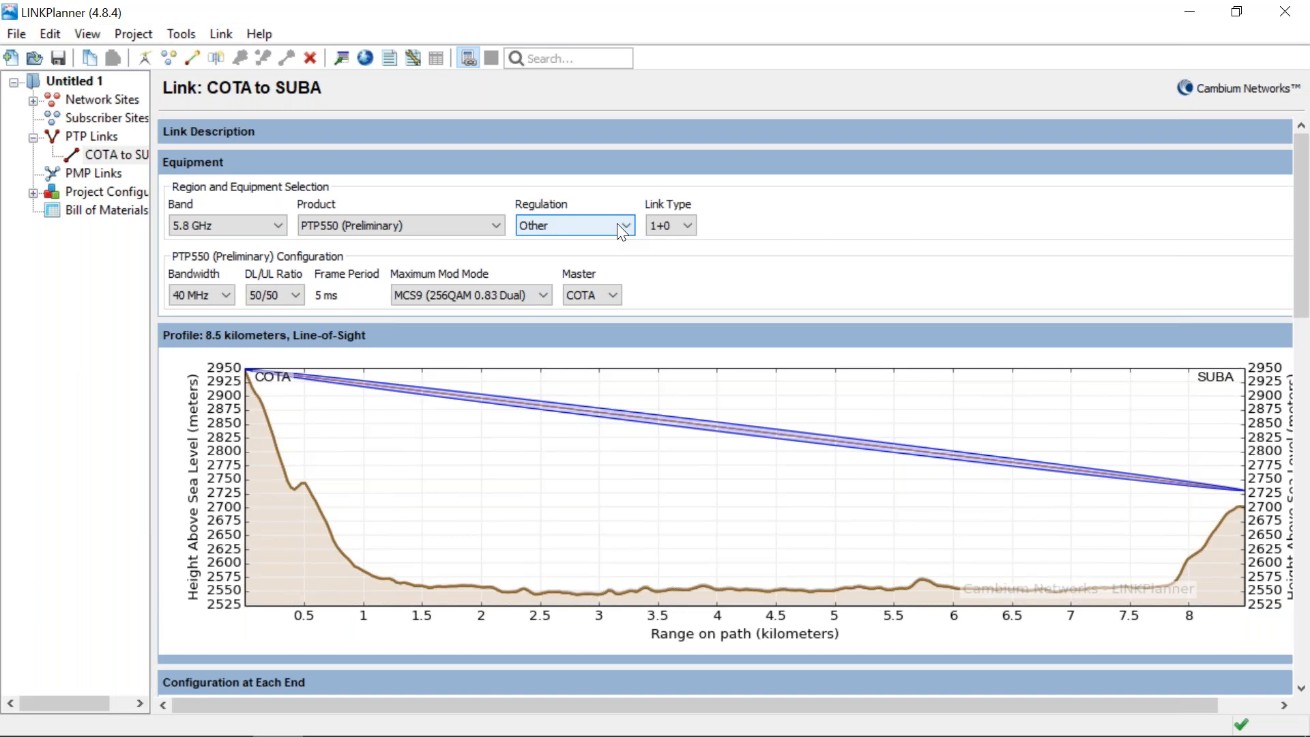
click(691, 223)
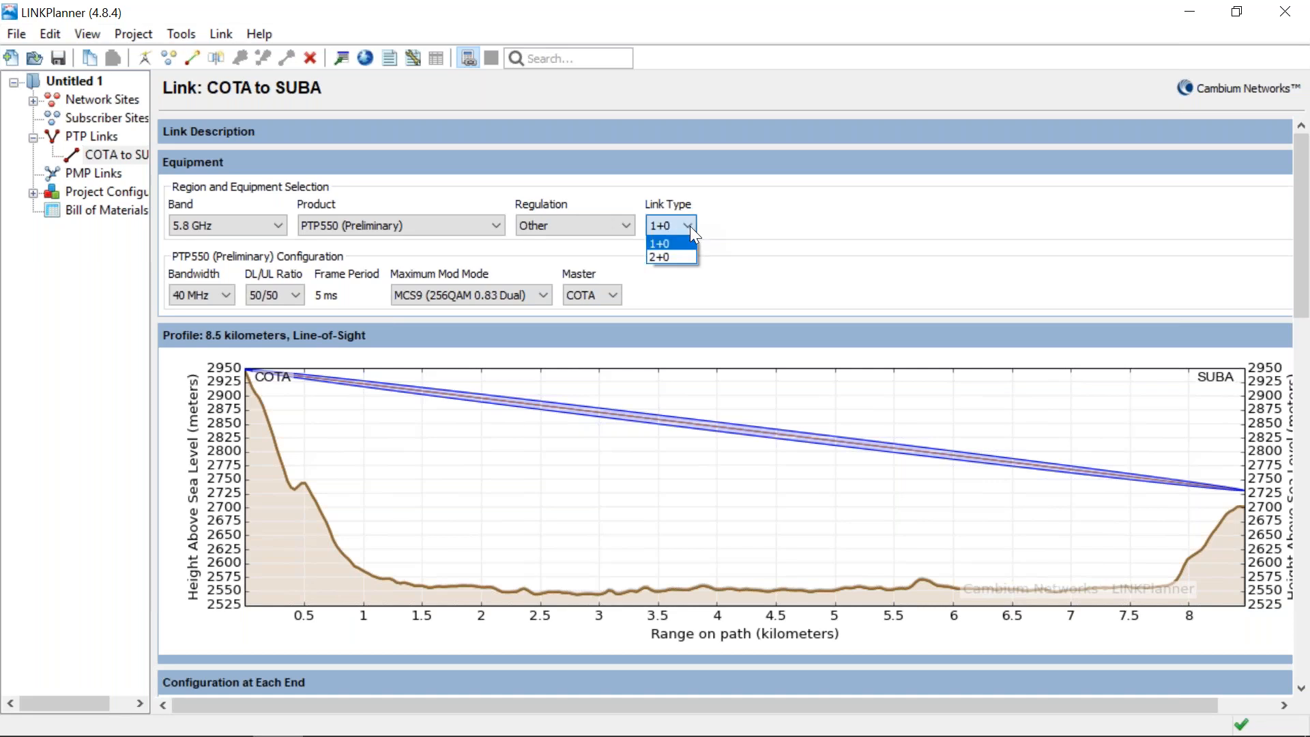
click(659, 256)
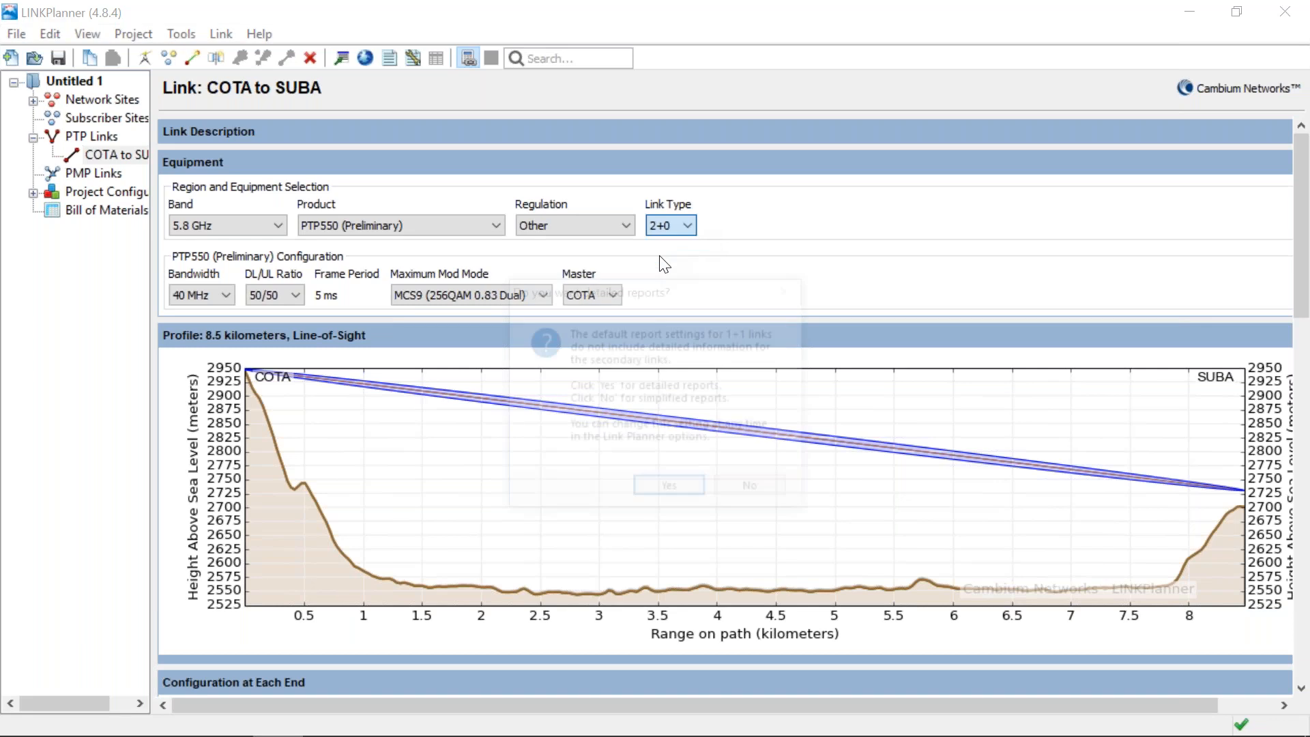
click(672, 491)
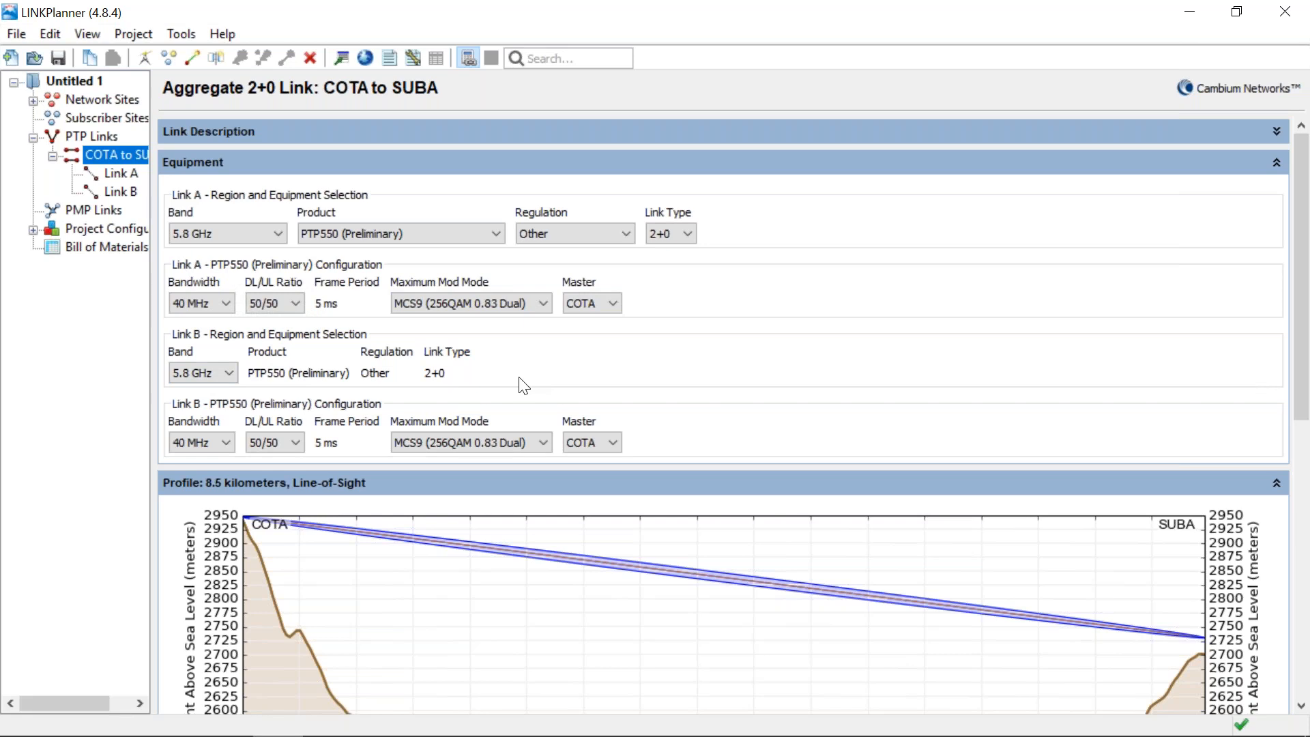
Check the bandwidth options for Link A and Link B, and set Link B's band to 5.4 GHz
click(224, 301)
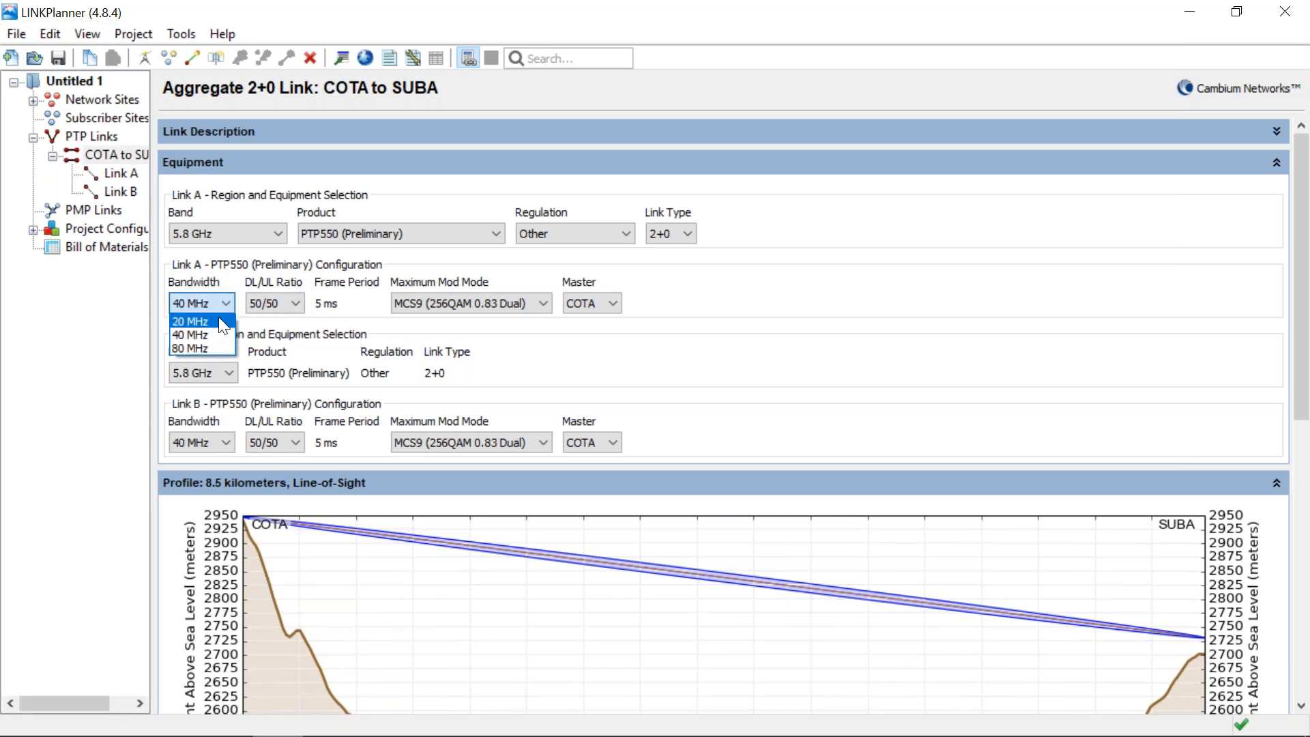
click(228, 303)
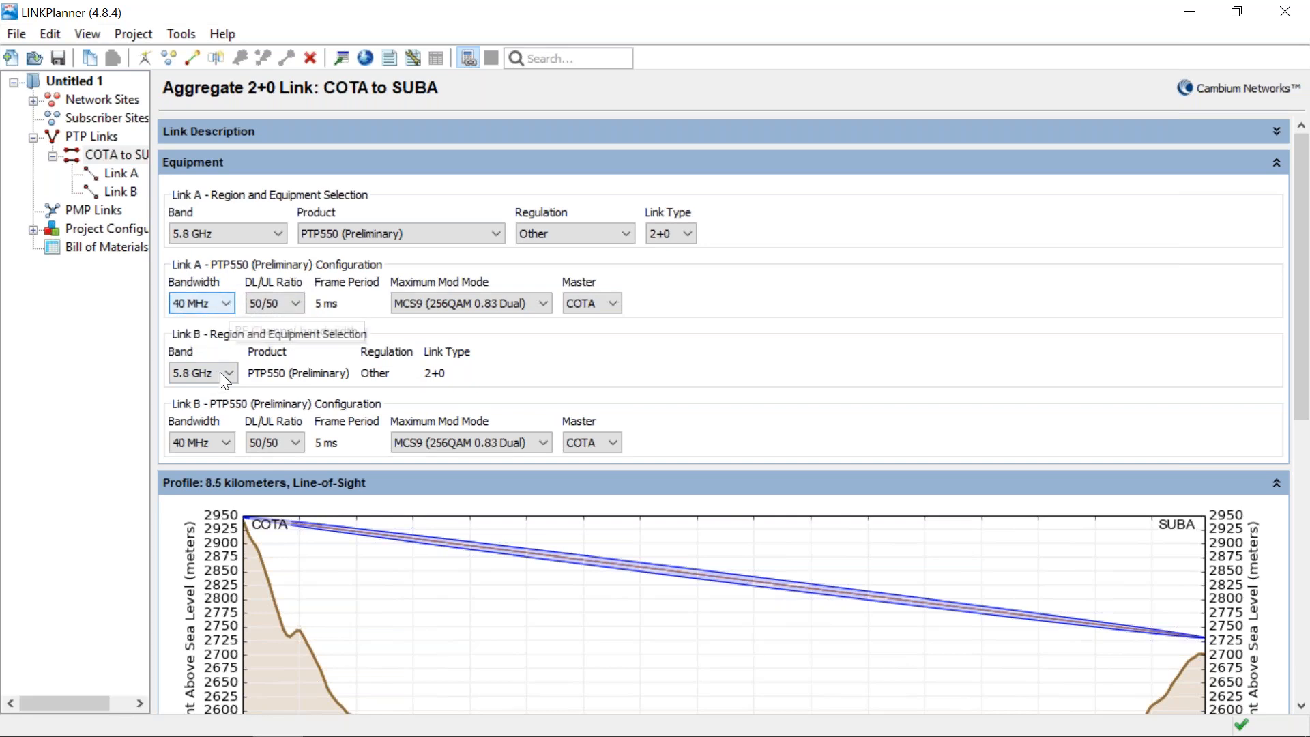
click(220, 444)
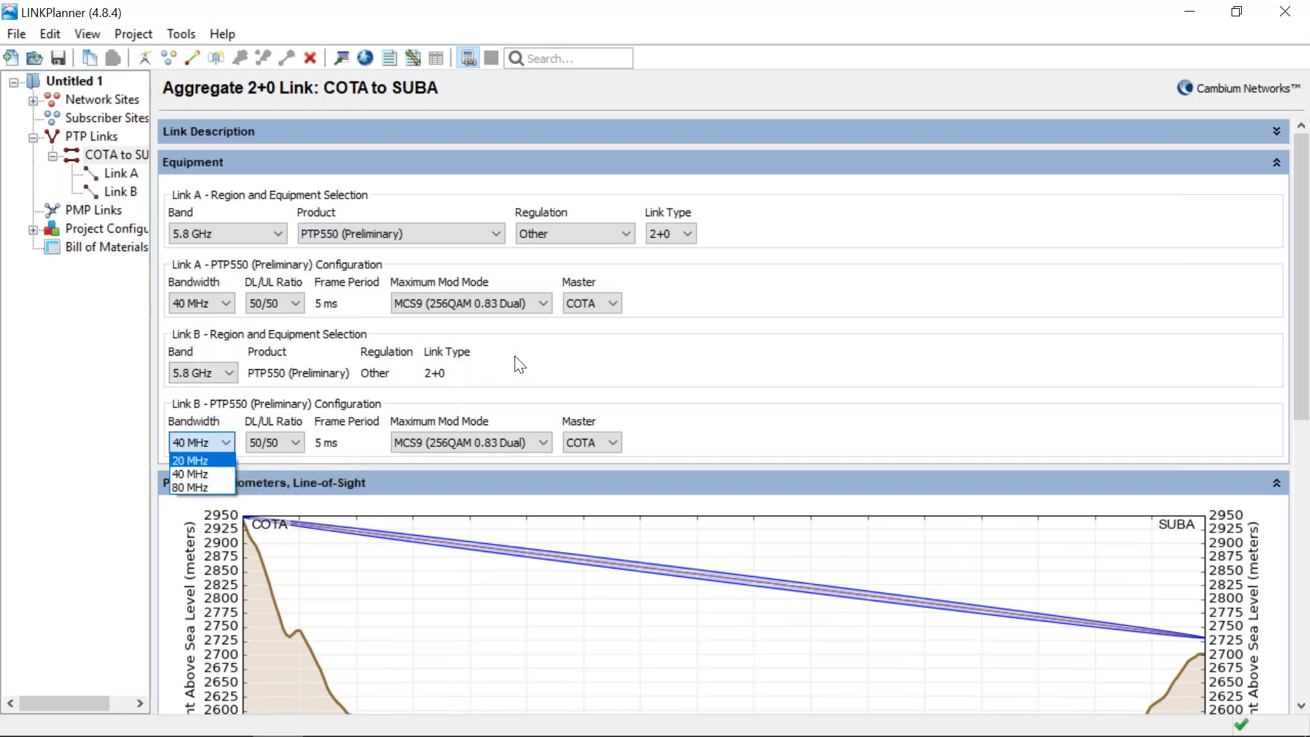
click(545, 371)
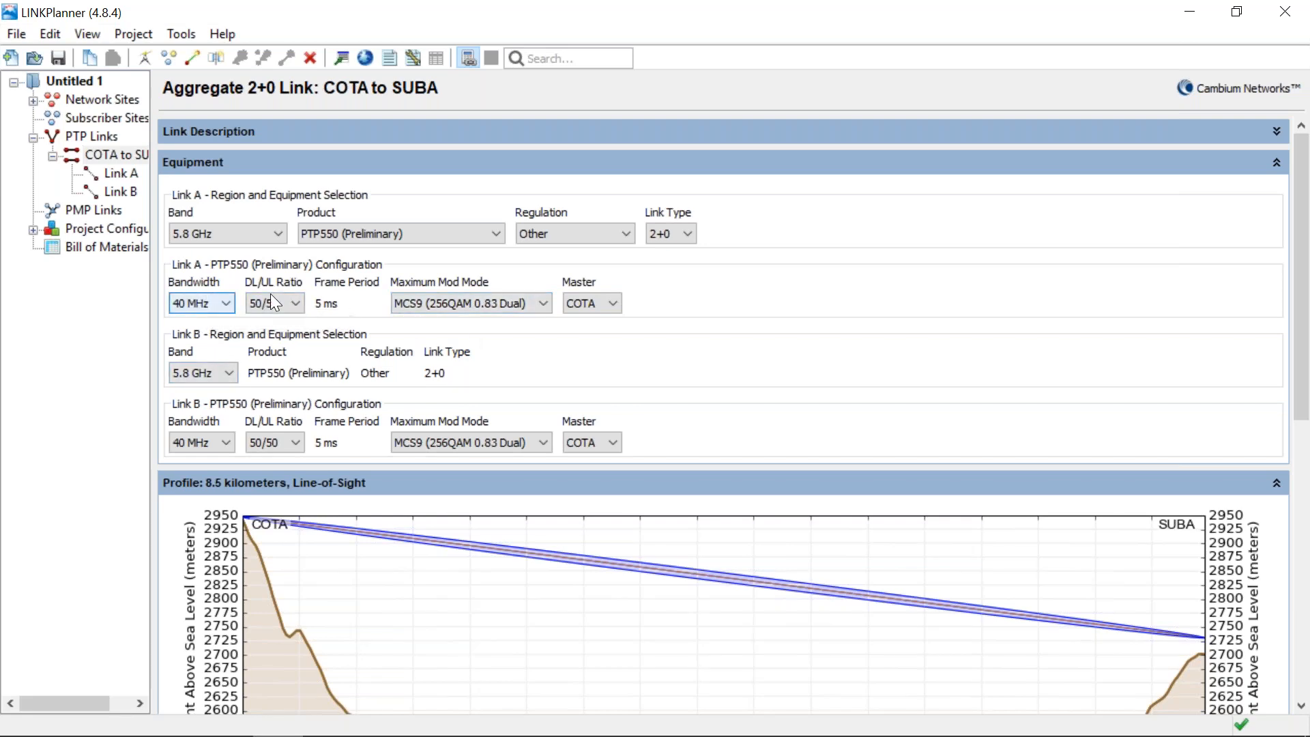
click(231, 372)
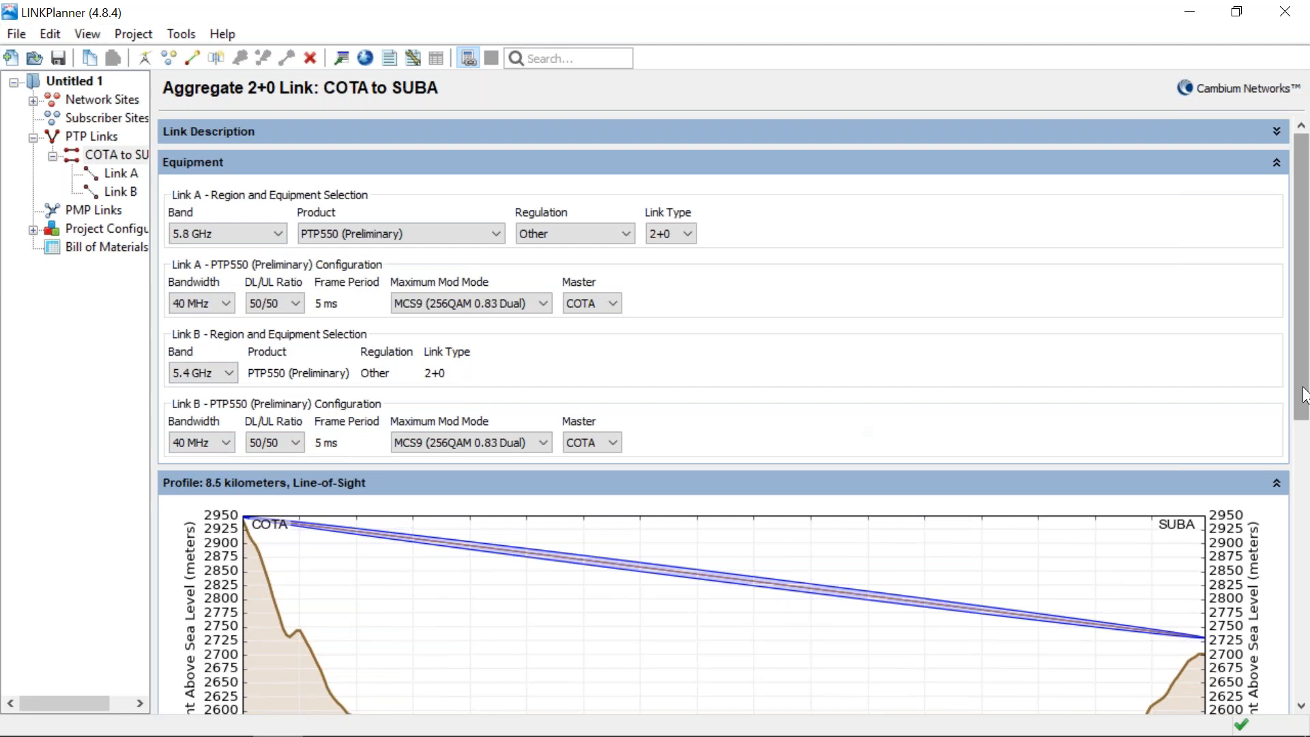
Review the path profile and performance summary of the aggregate 2+0 link
drag(1304, 394, 1305, 515)
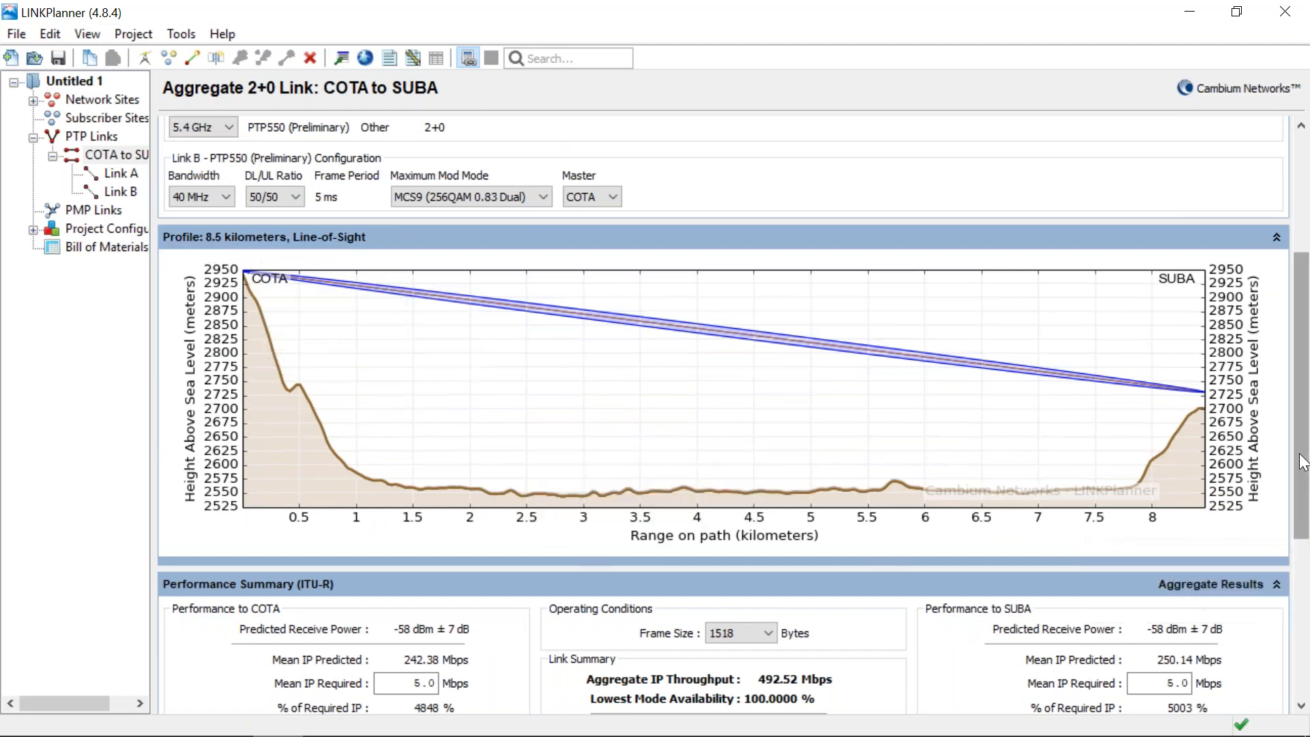
drag(1303, 466, 1304, 566)
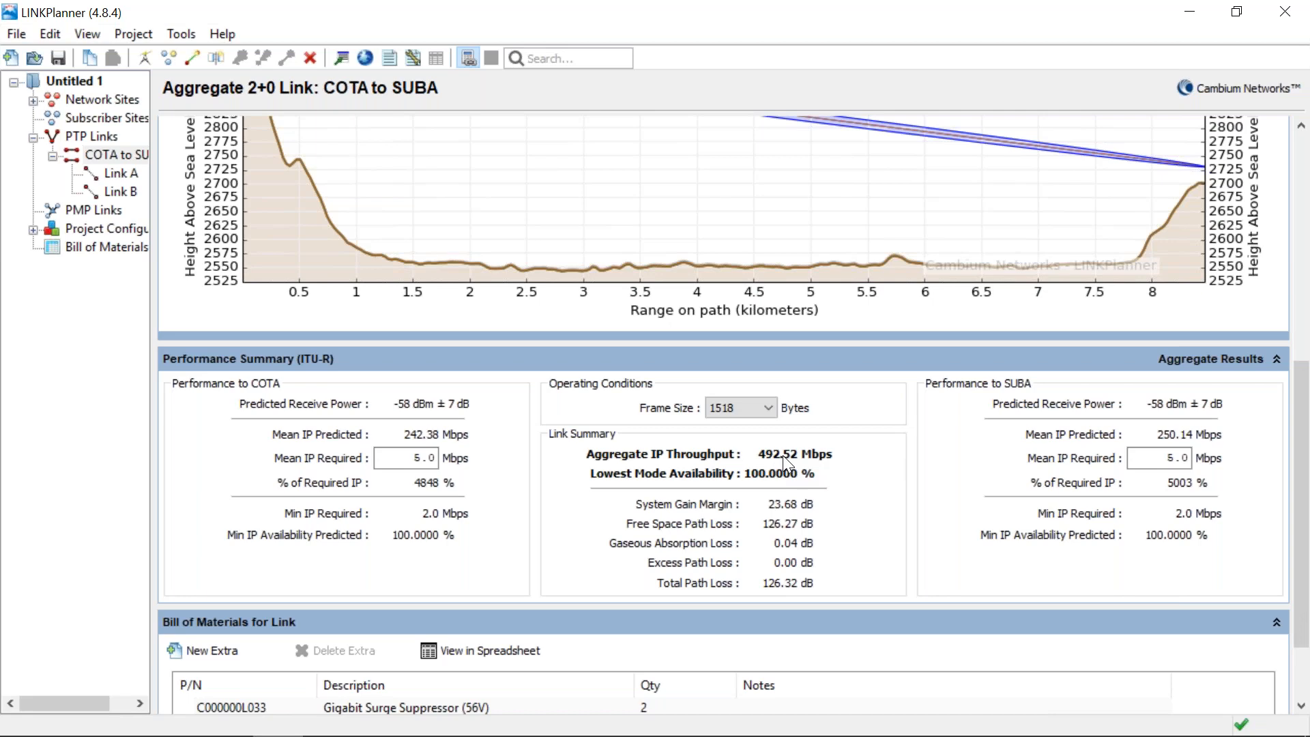
drag(1307, 420, 1307, 339)
Enable interference of -74.0 dBm at both the COTA and SUBA ends of Link A
click(118, 175)
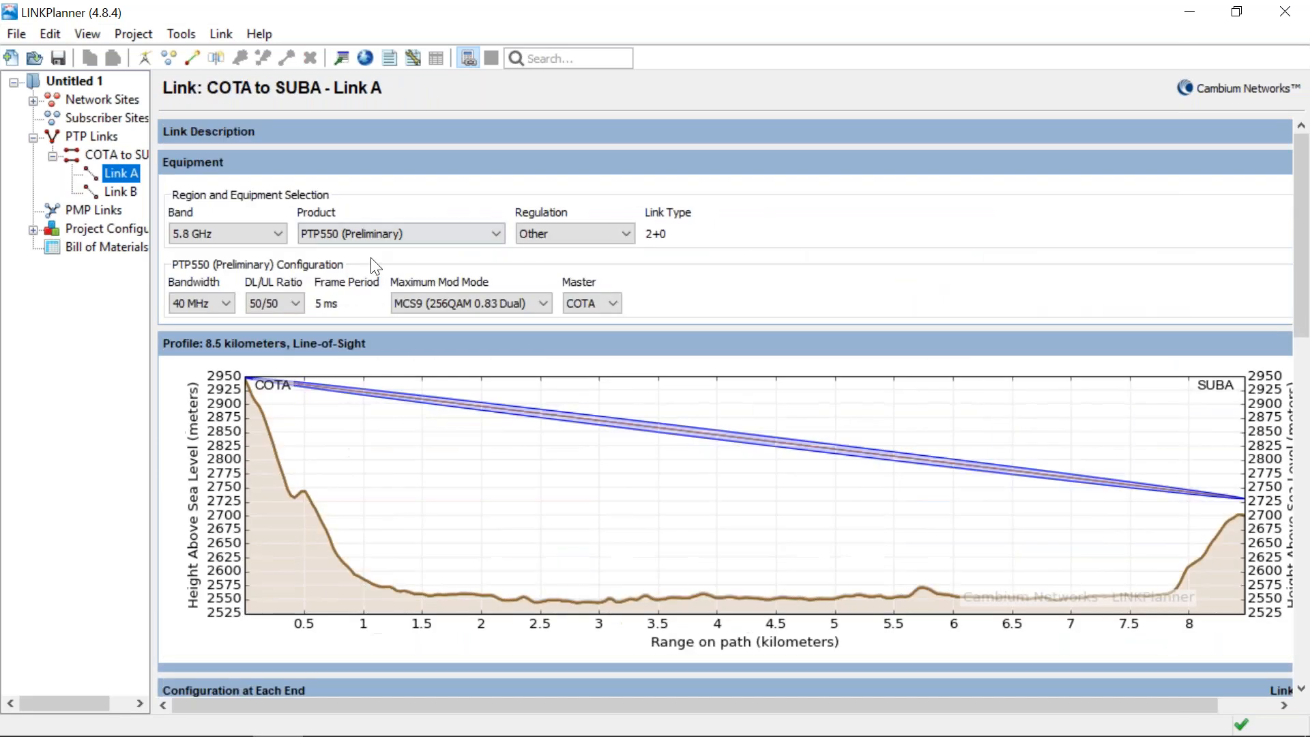
click(1301, 688)
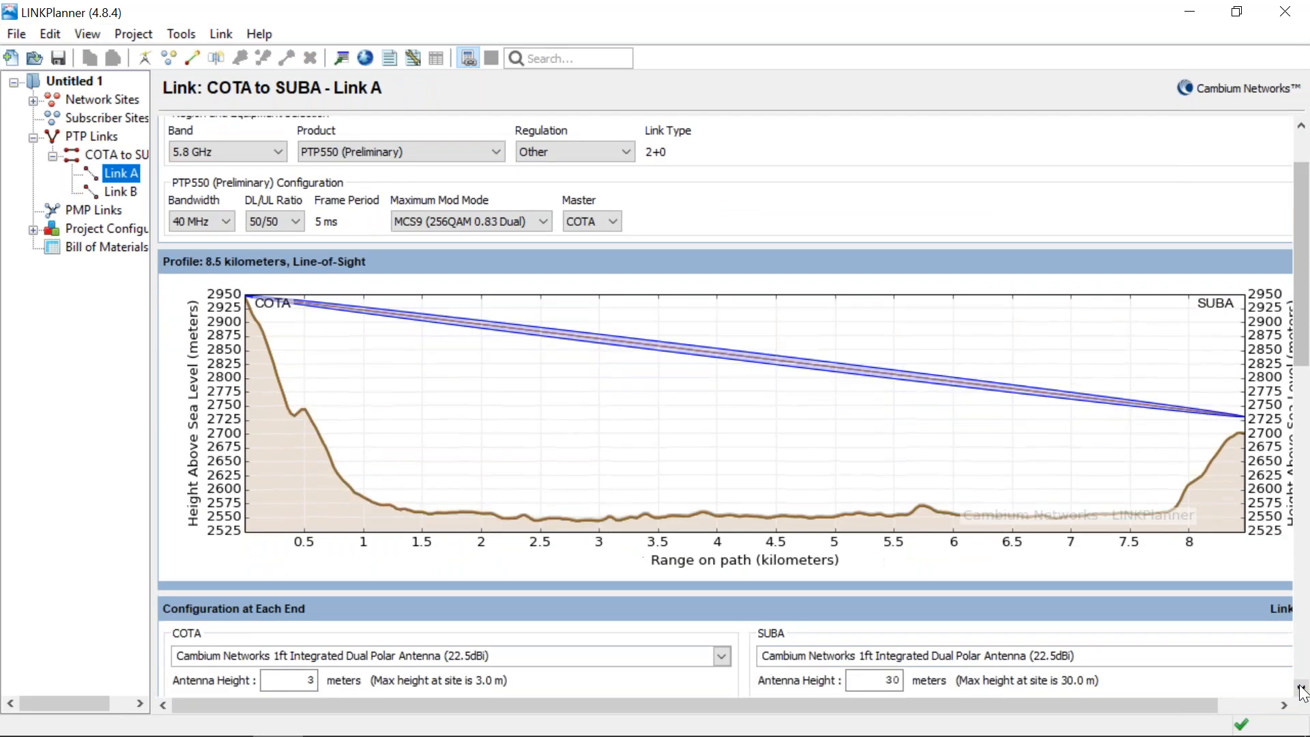
click(1301, 689)
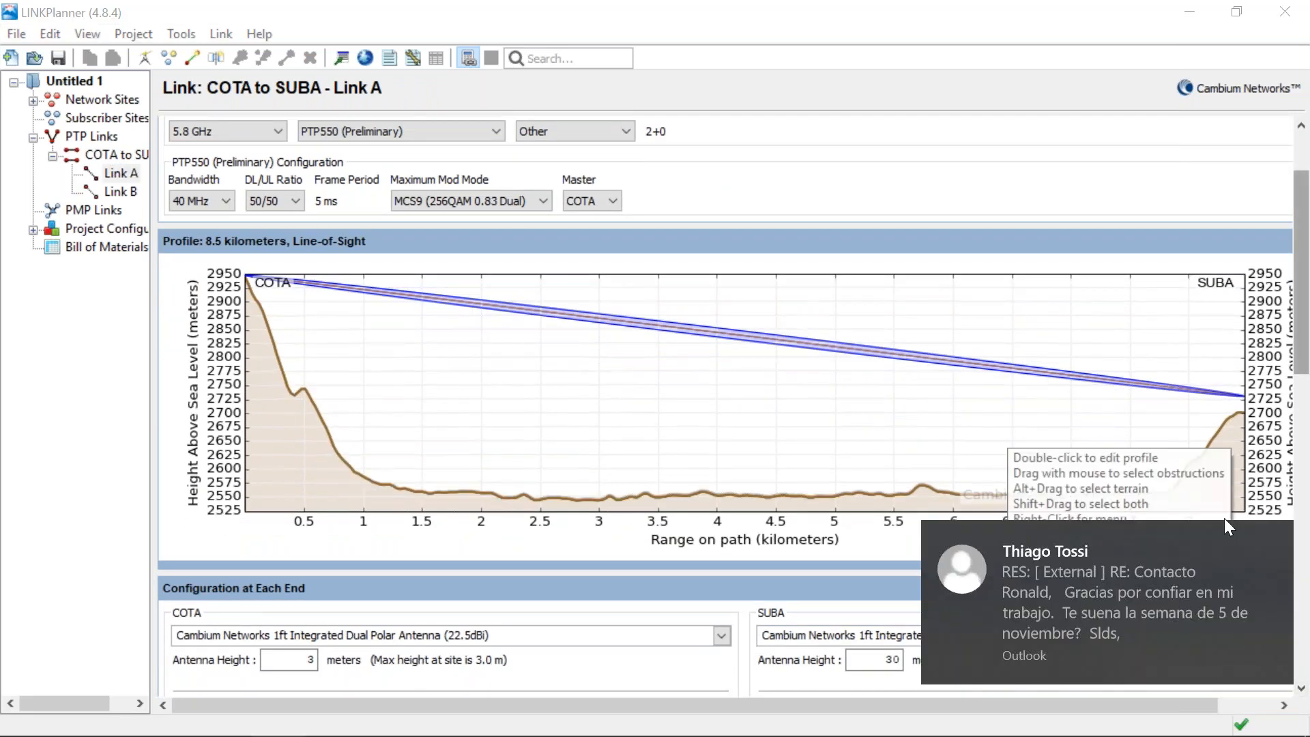
click(1274, 545)
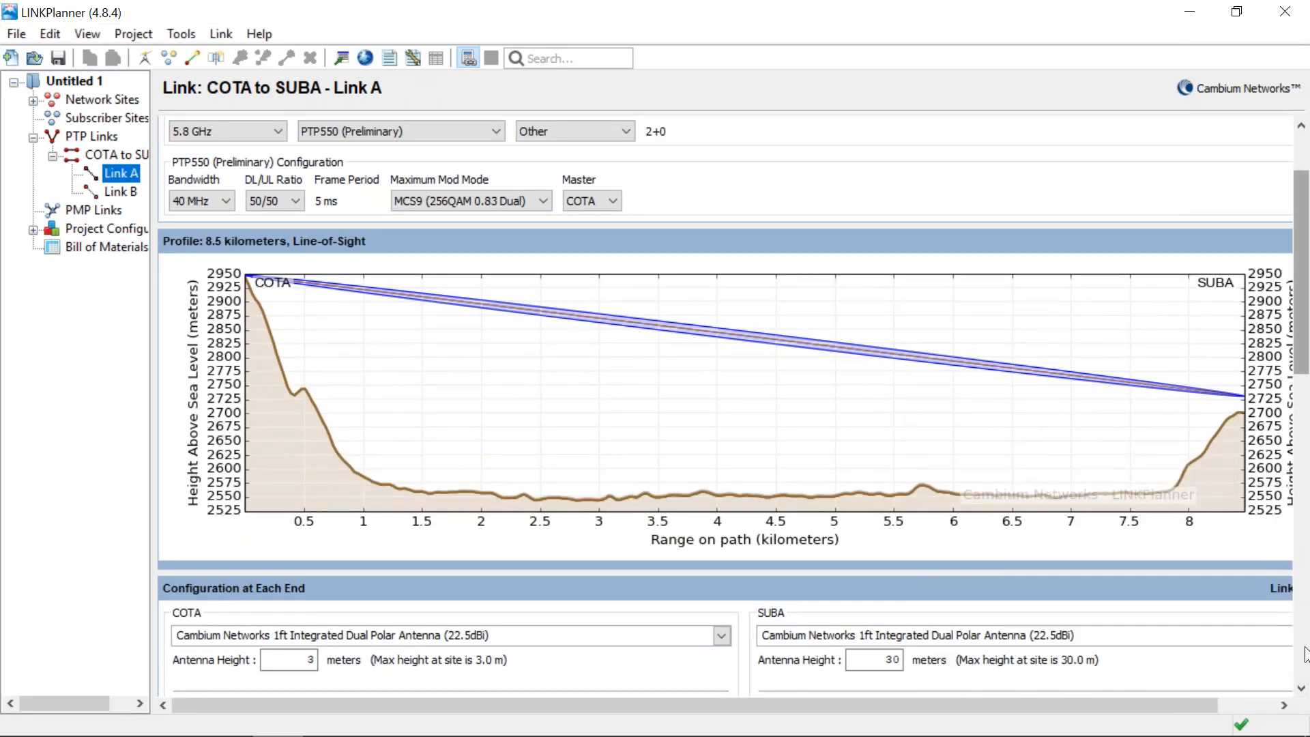
click(1301, 688)
scroll(1303, 689, down, 3)
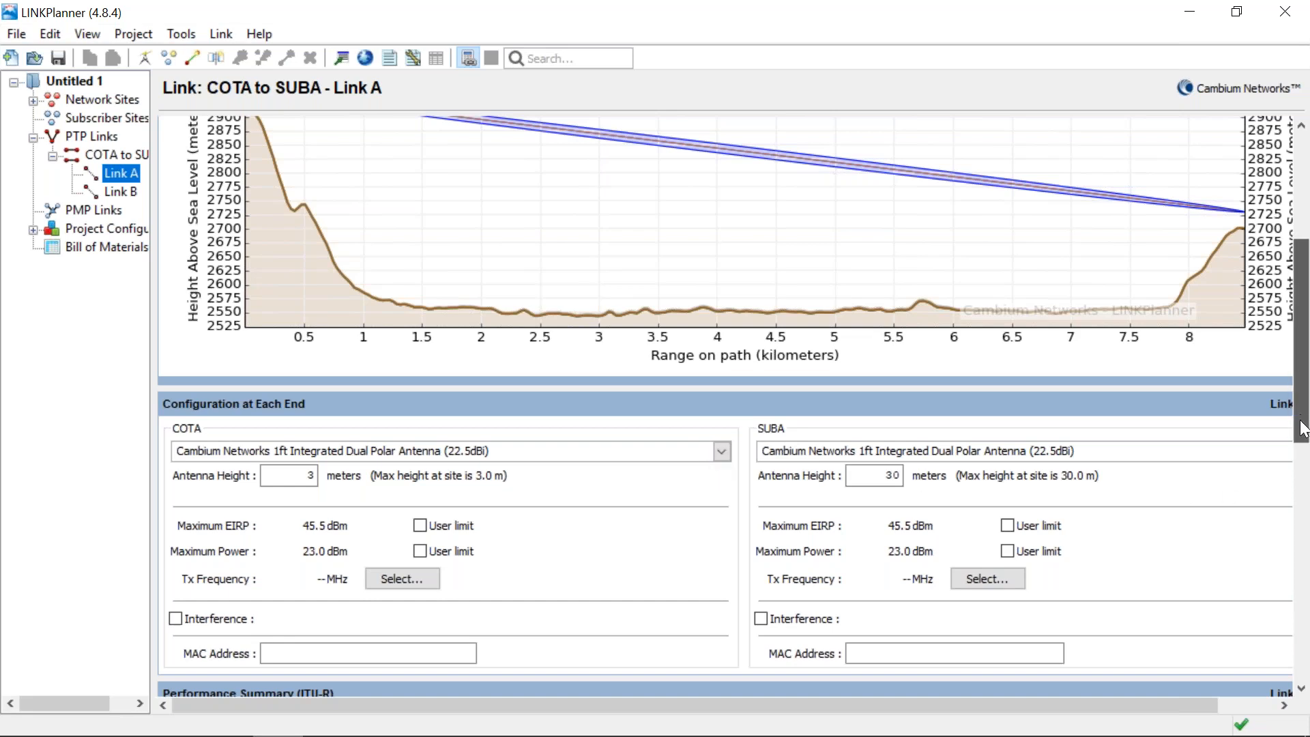
scroll(1303, 427, down, 3)
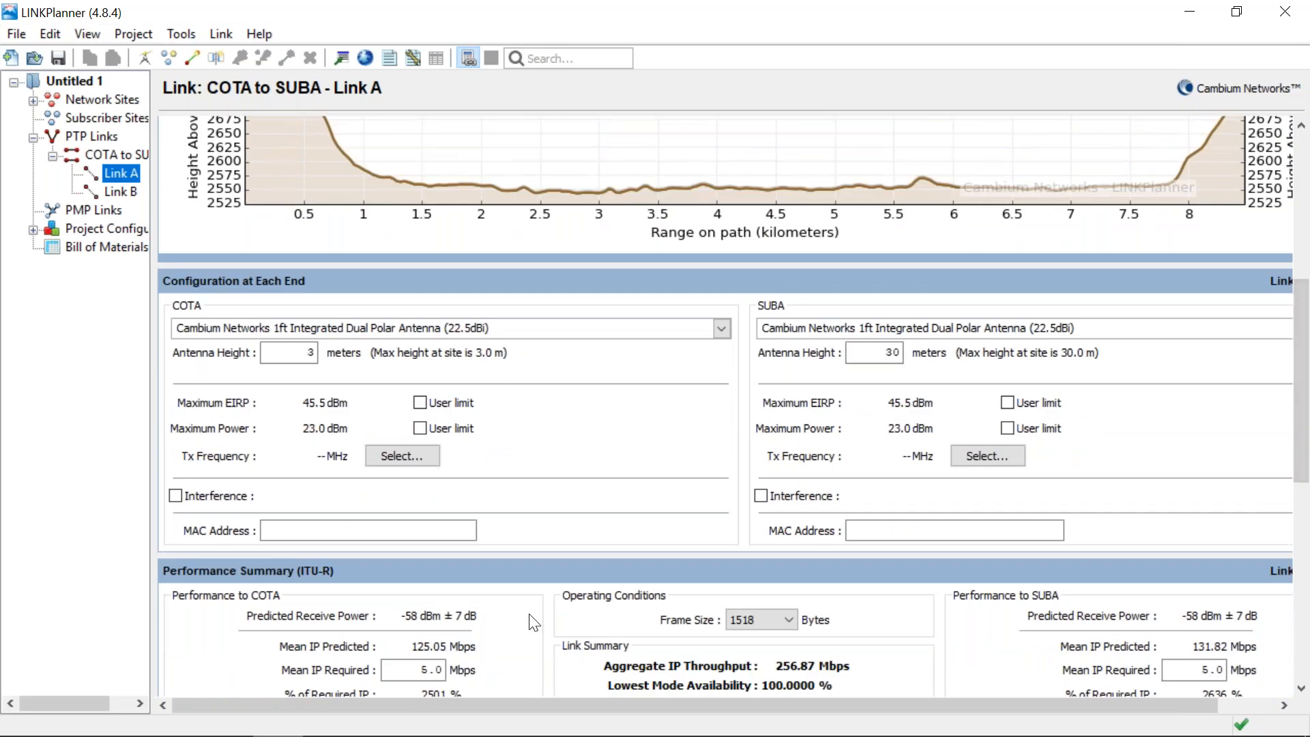
drag(1303, 481, 1303, 496)
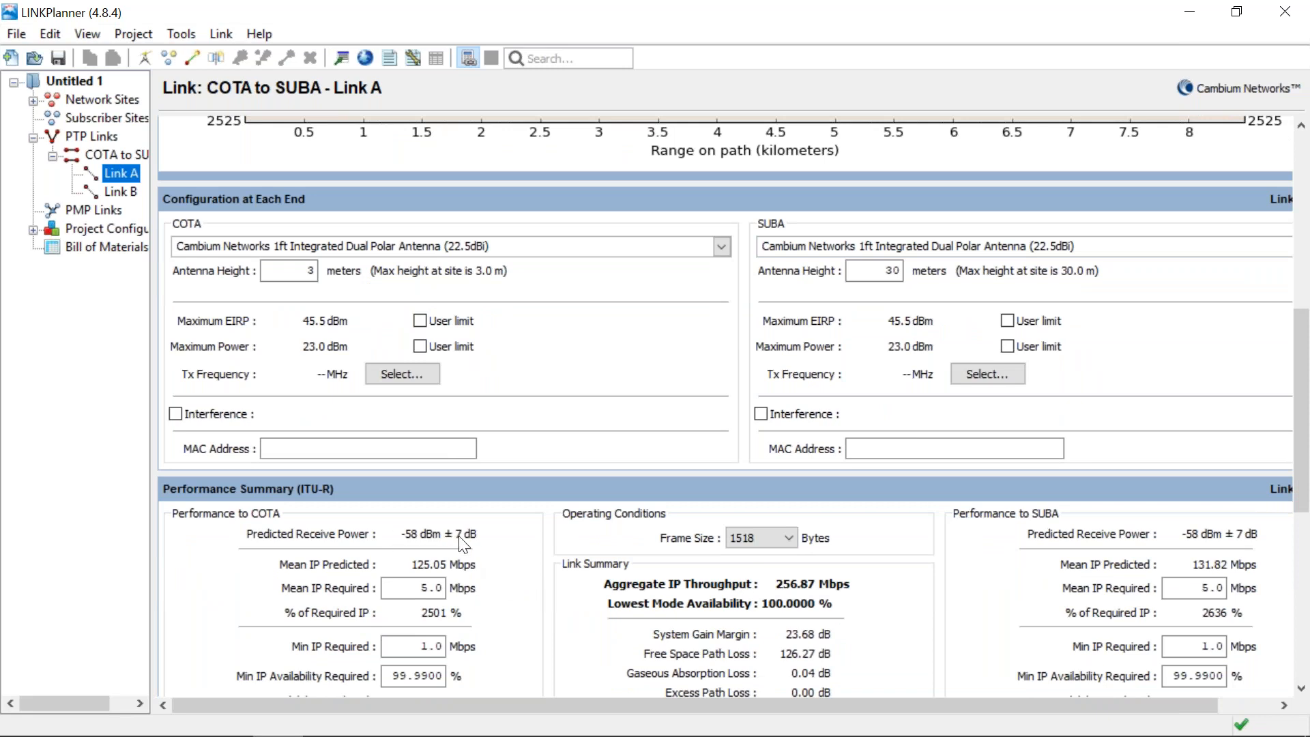
click(175, 413)
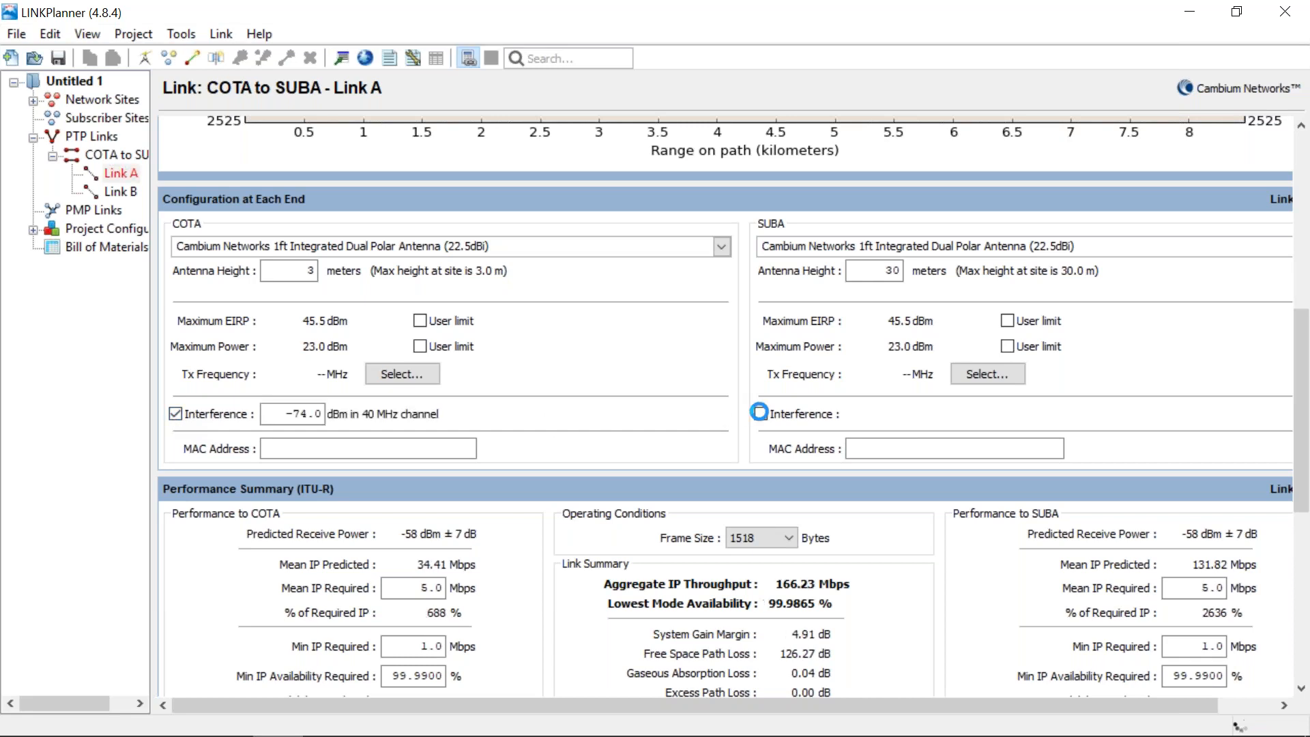
click(759, 413)
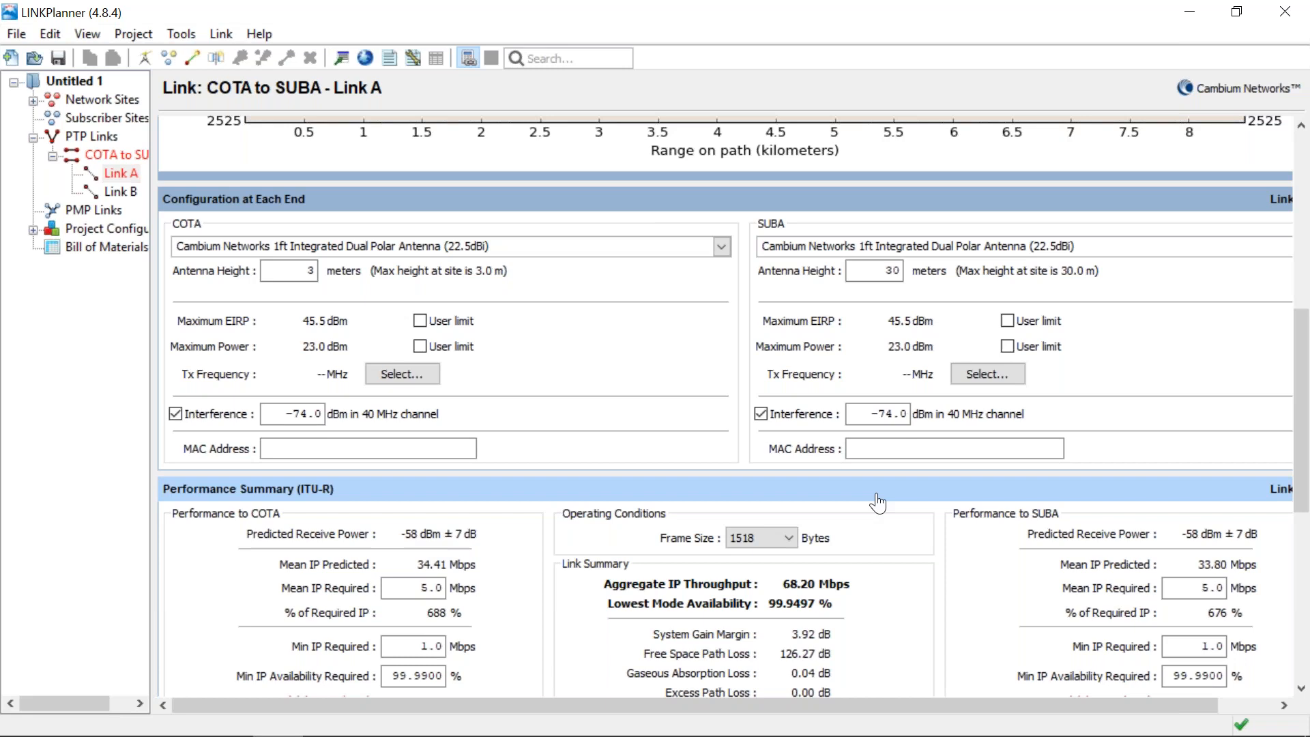
Examine Link A's performance charts and the detailed per-modulation performance table
drag(1303, 480, 1303, 635)
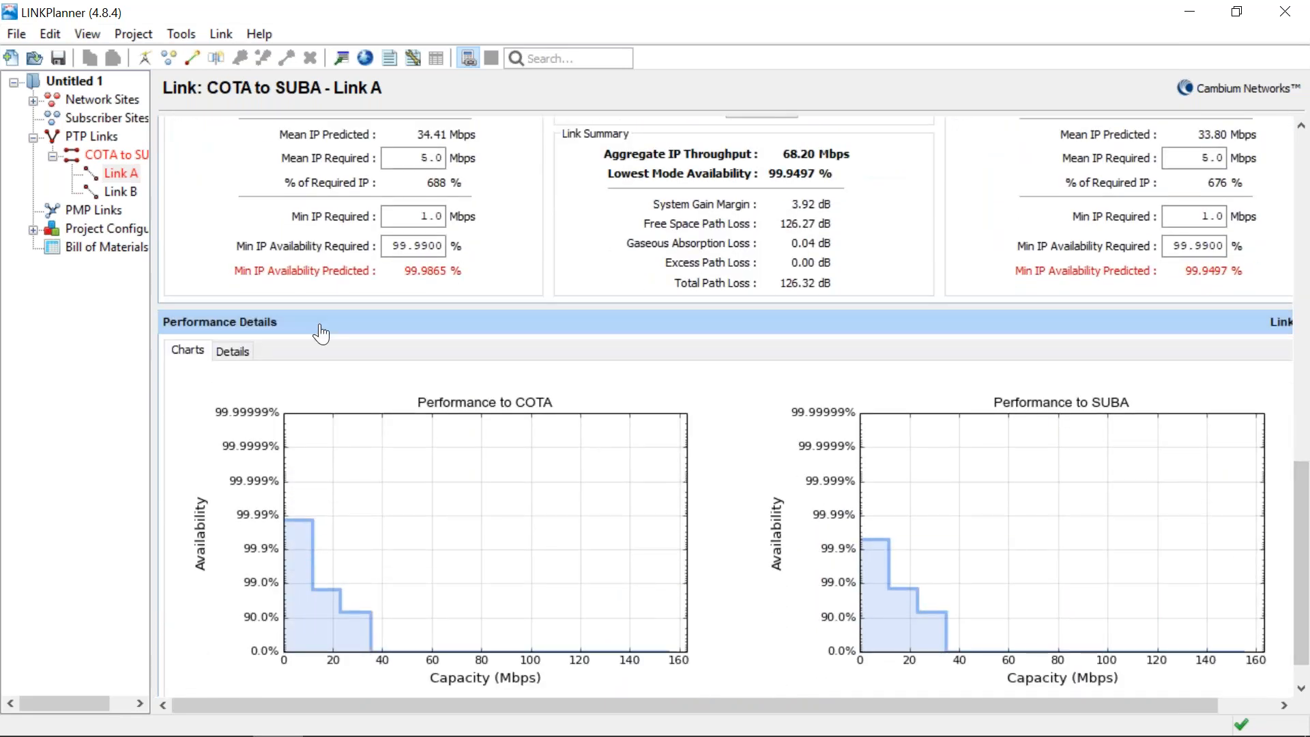
click(232, 353)
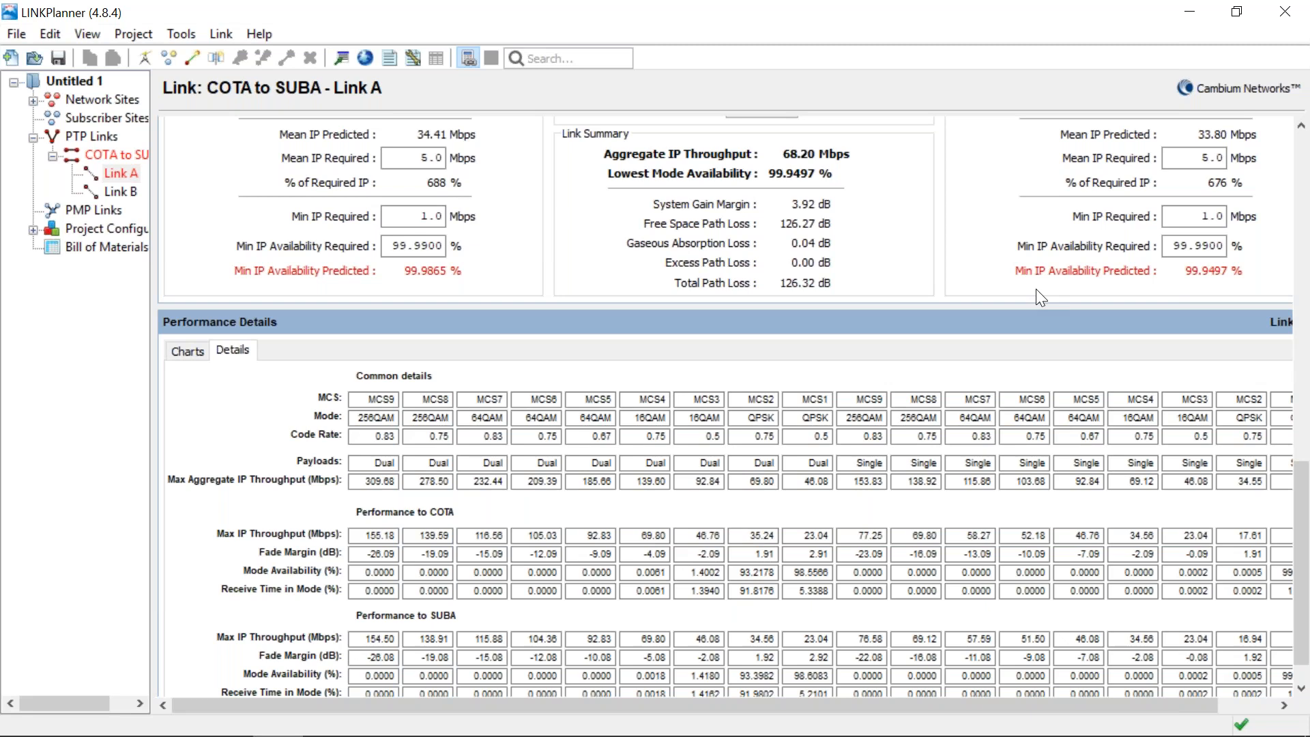
scroll(1304, 454, up, 1)
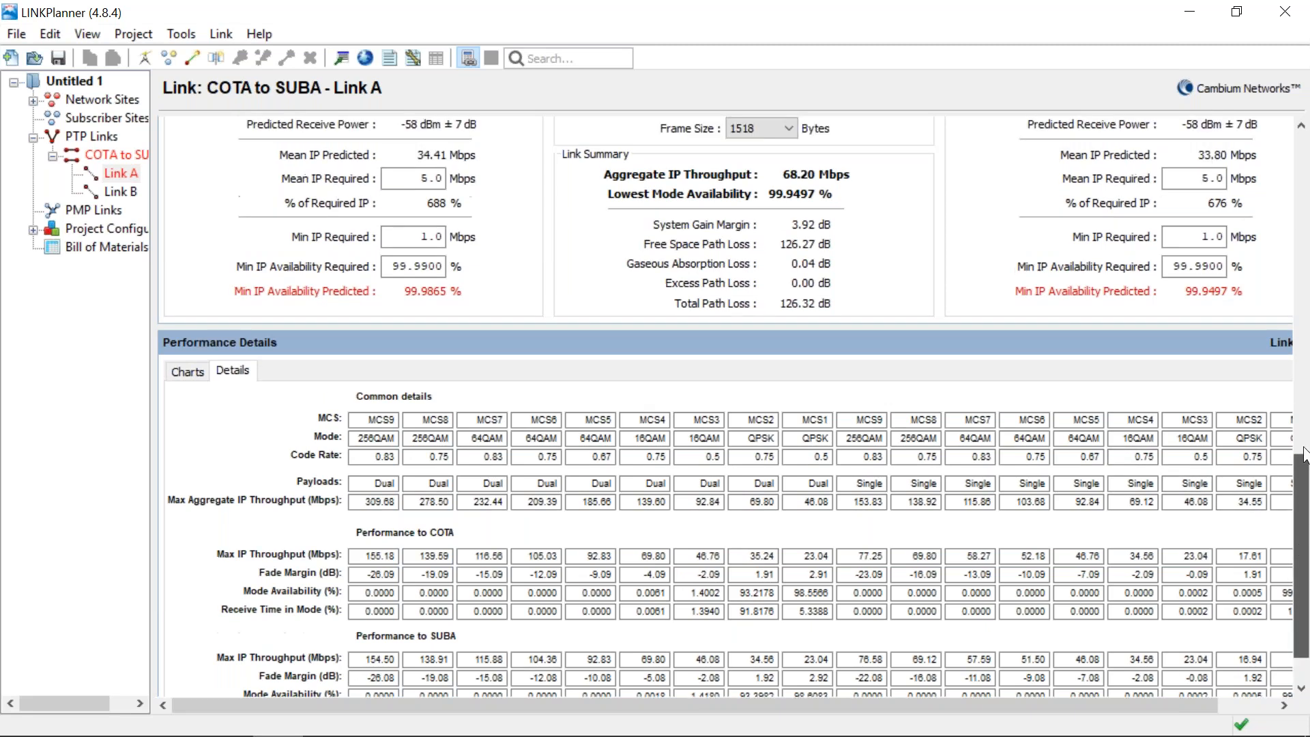
Set Link A's COTA antenna to the Cambium Networks 3ft High Performance Dual-Polar Parabolic RDH4509
scroll(1304, 454, up, 8)
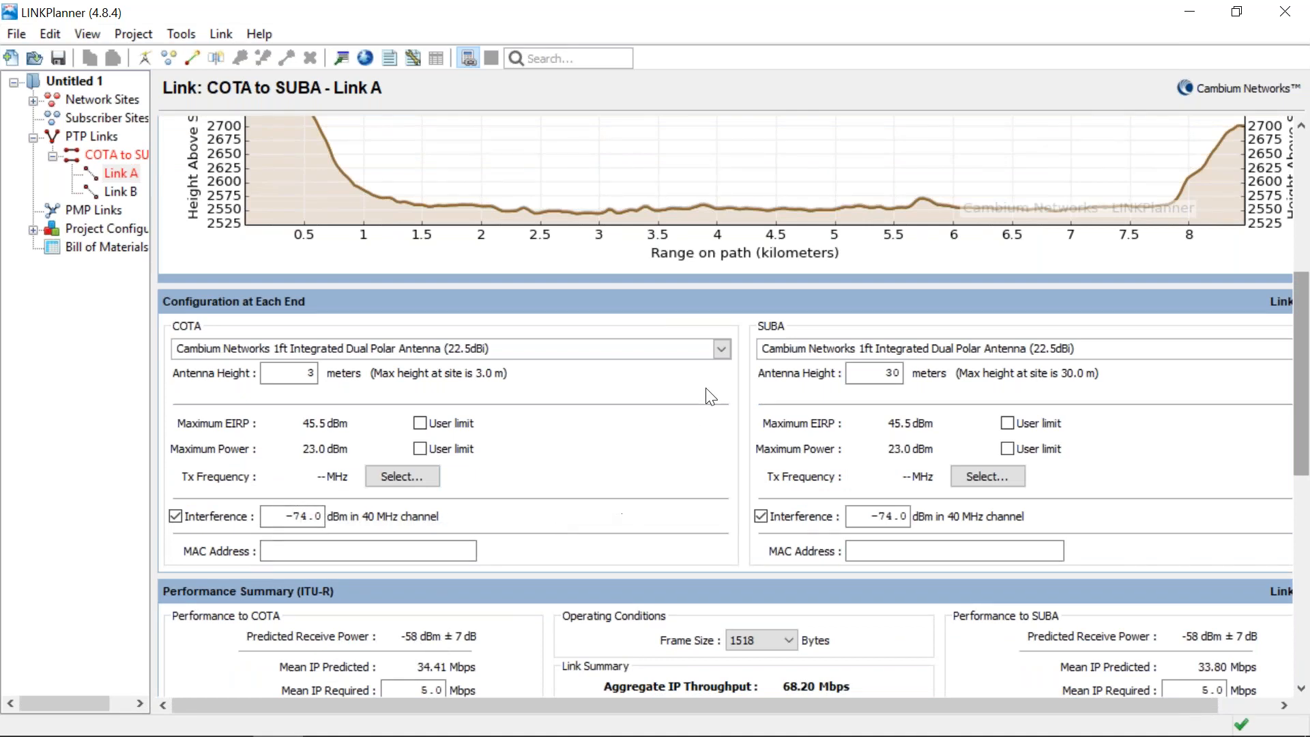
drag(1305, 441, 1304, 420)
click(721, 370)
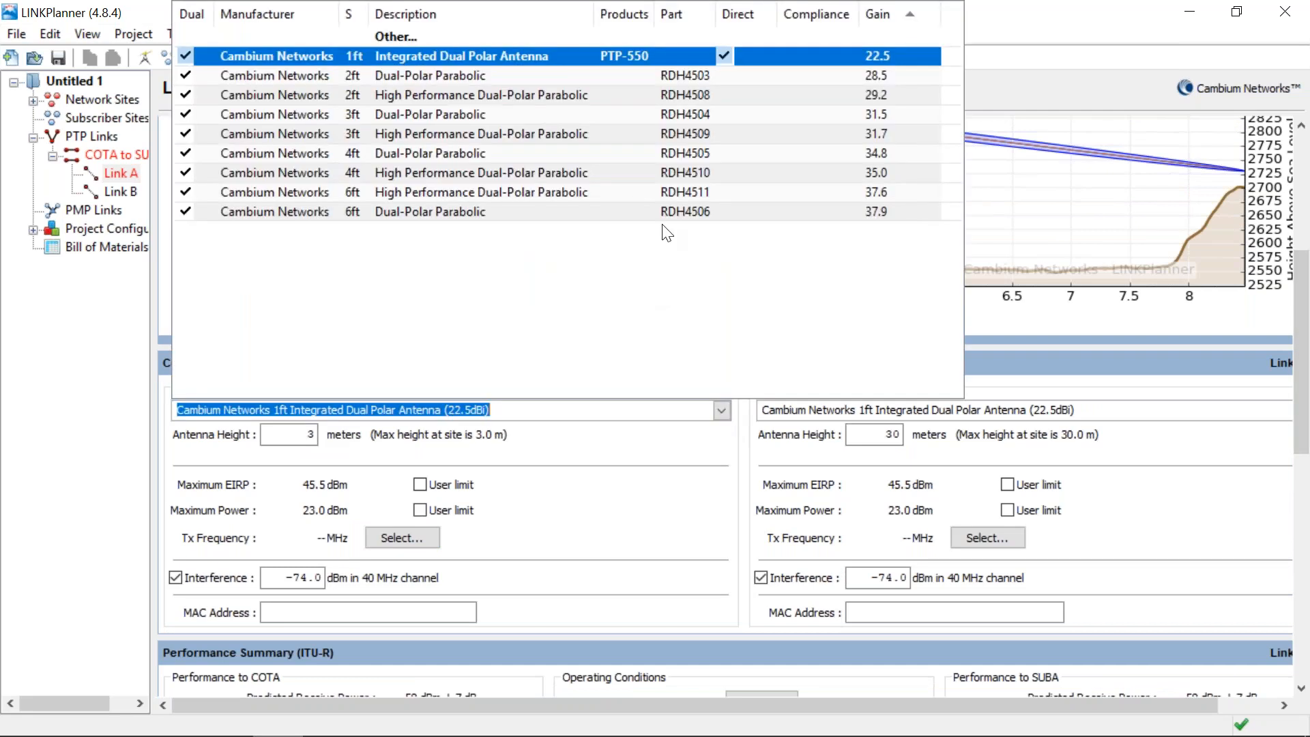
click(689, 133)
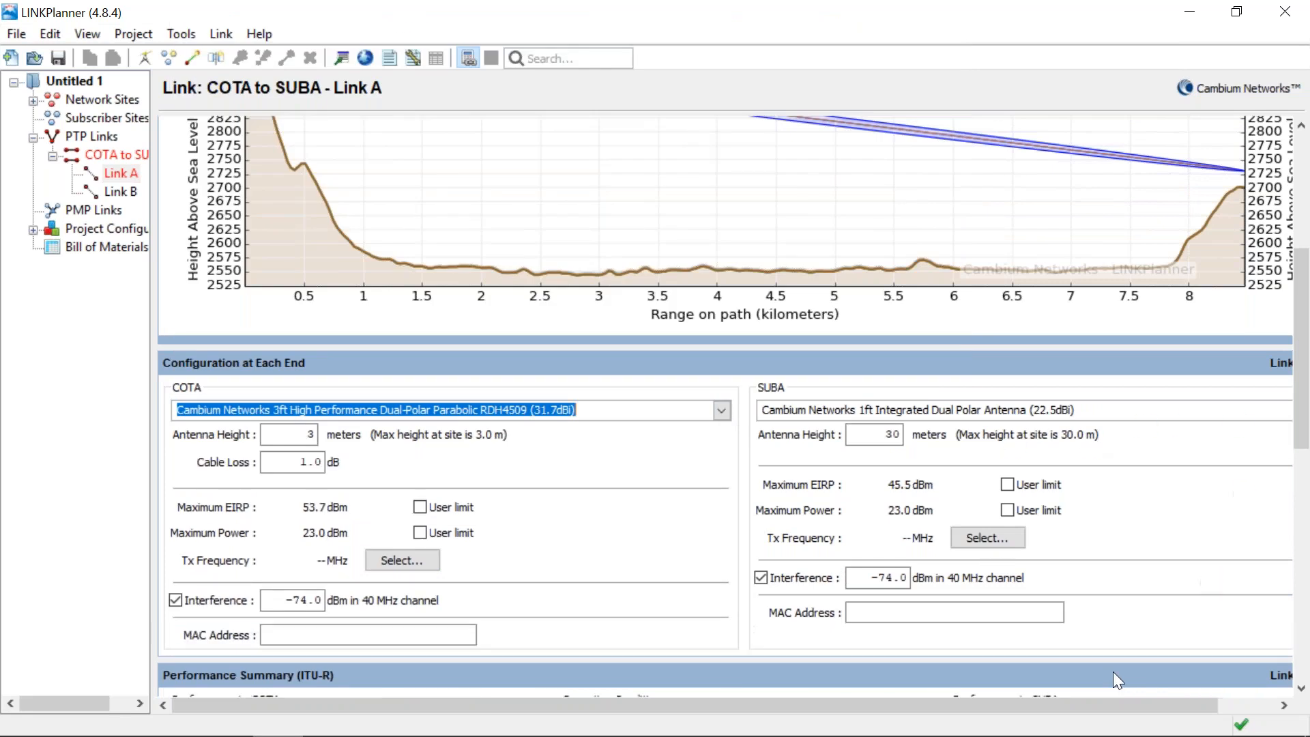
Set Link A's SUBA antenna to the Cambium Networks 3ft Dual-Polar Parabolic RDH4504
drag(1131, 705, 1209, 704)
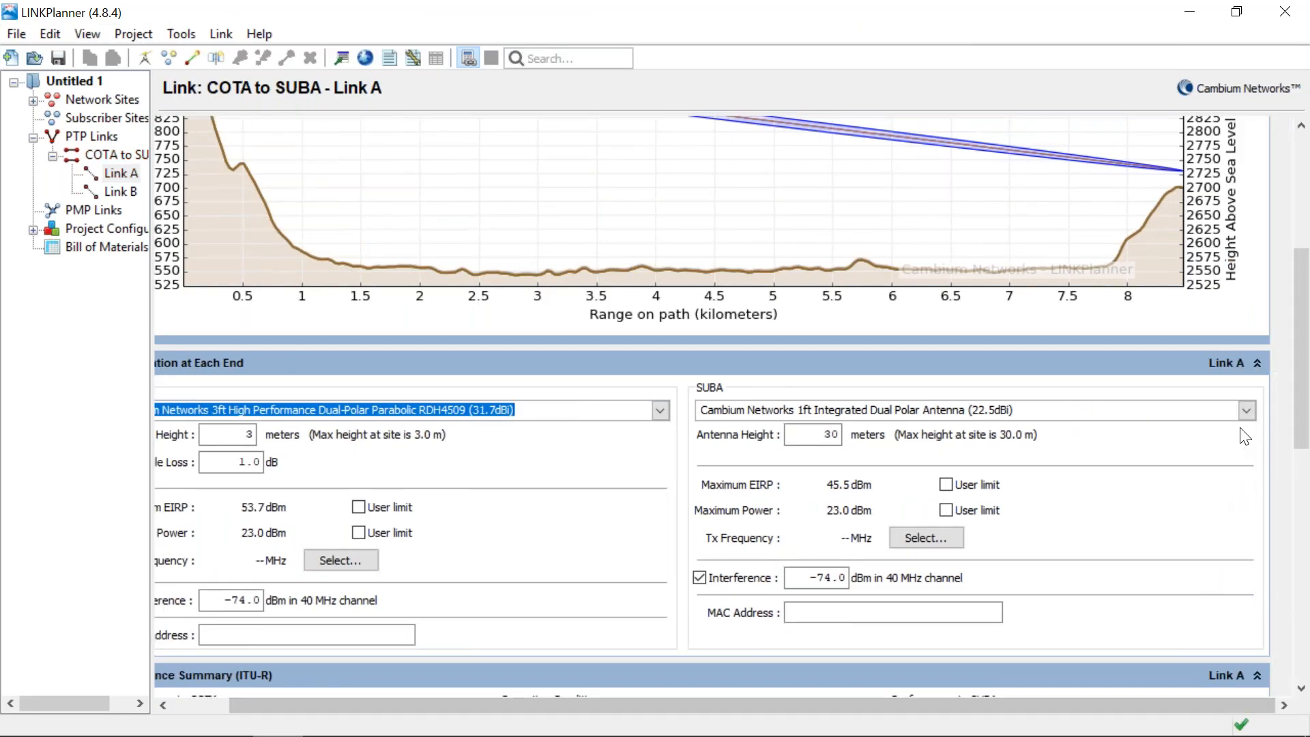
click(1247, 410)
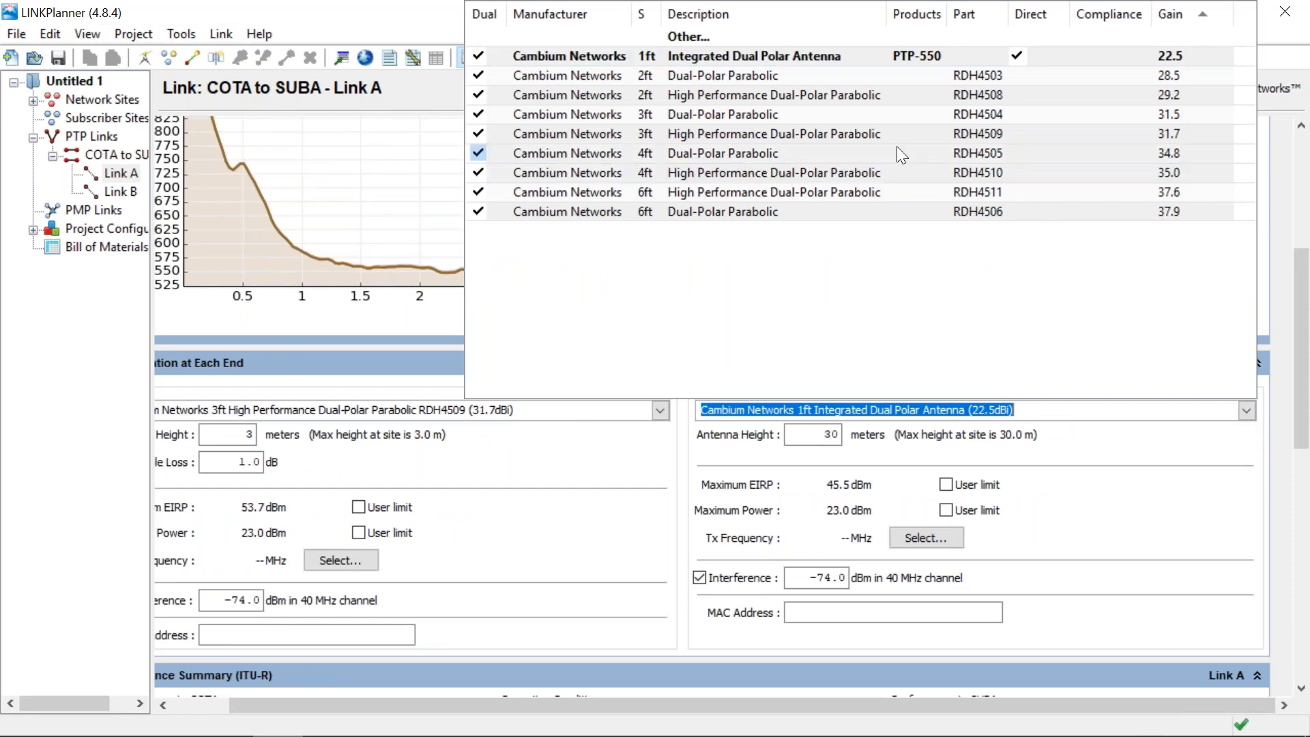
click(794, 116)
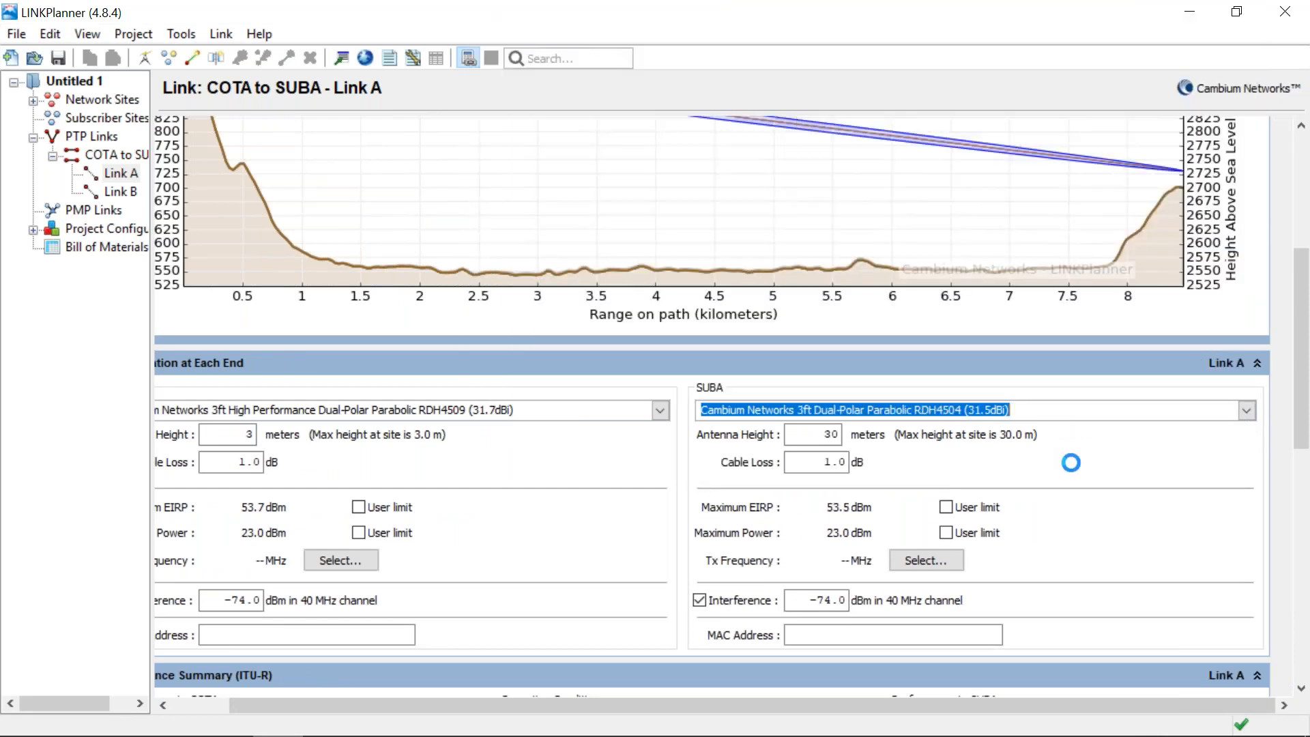
Review Link A's performance summary and per-modulation availability details with the parabolic antennas
drag(1302, 418, 1303, 496)
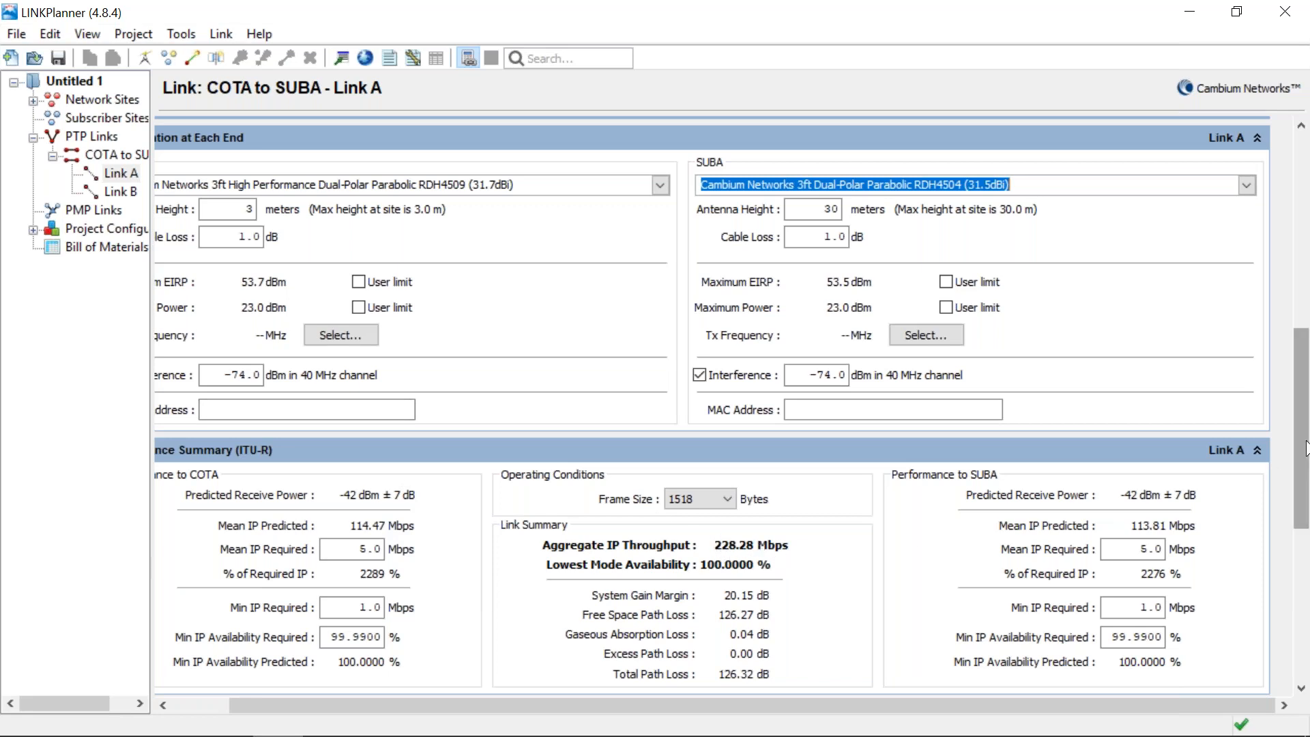
scroll(1296, 513, down, 3)
drag(1297, 513, 1294, 628)
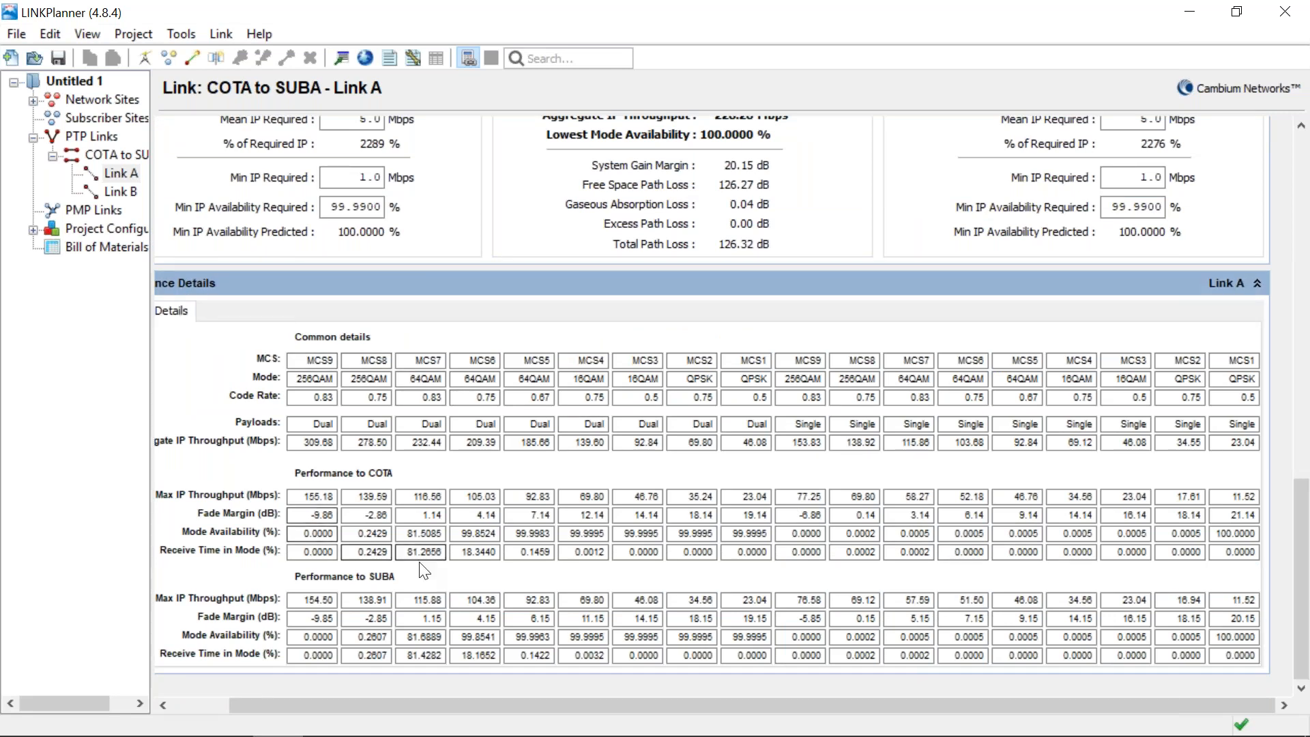
key(Tab)
key(Tab)
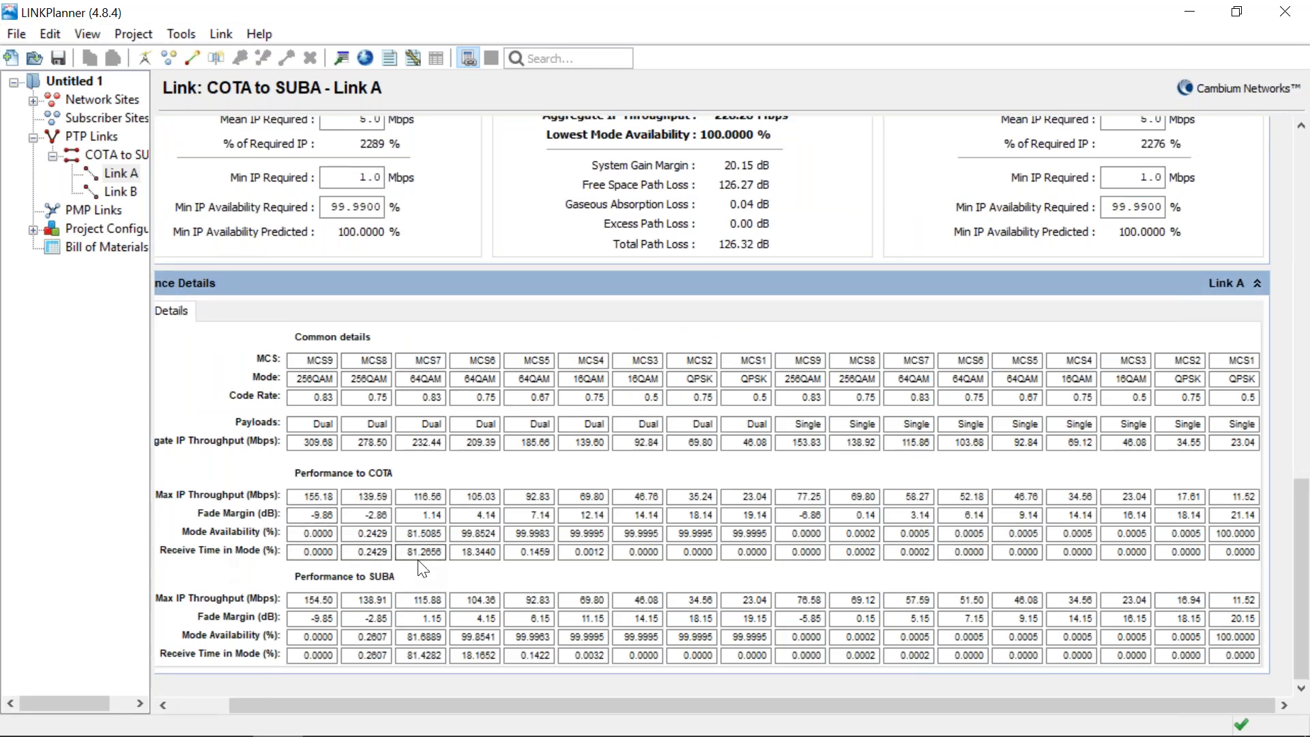
Set Link A's COTA and SUBA antennas to the Cambium Networks 4ft Dual-Polar Parabolic RDH4505
click(421, 395)
click(439, 362)
drag(1306, 534, 1302, 319)
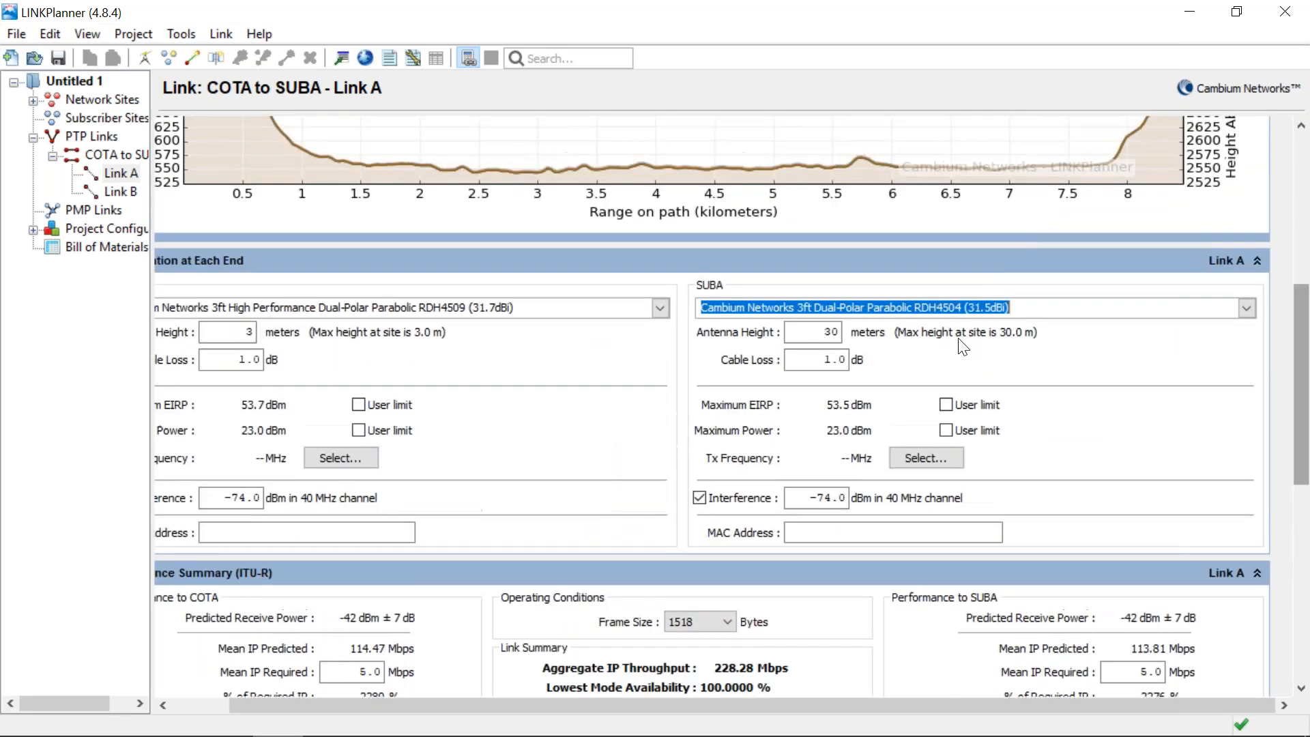
click(659, 310)
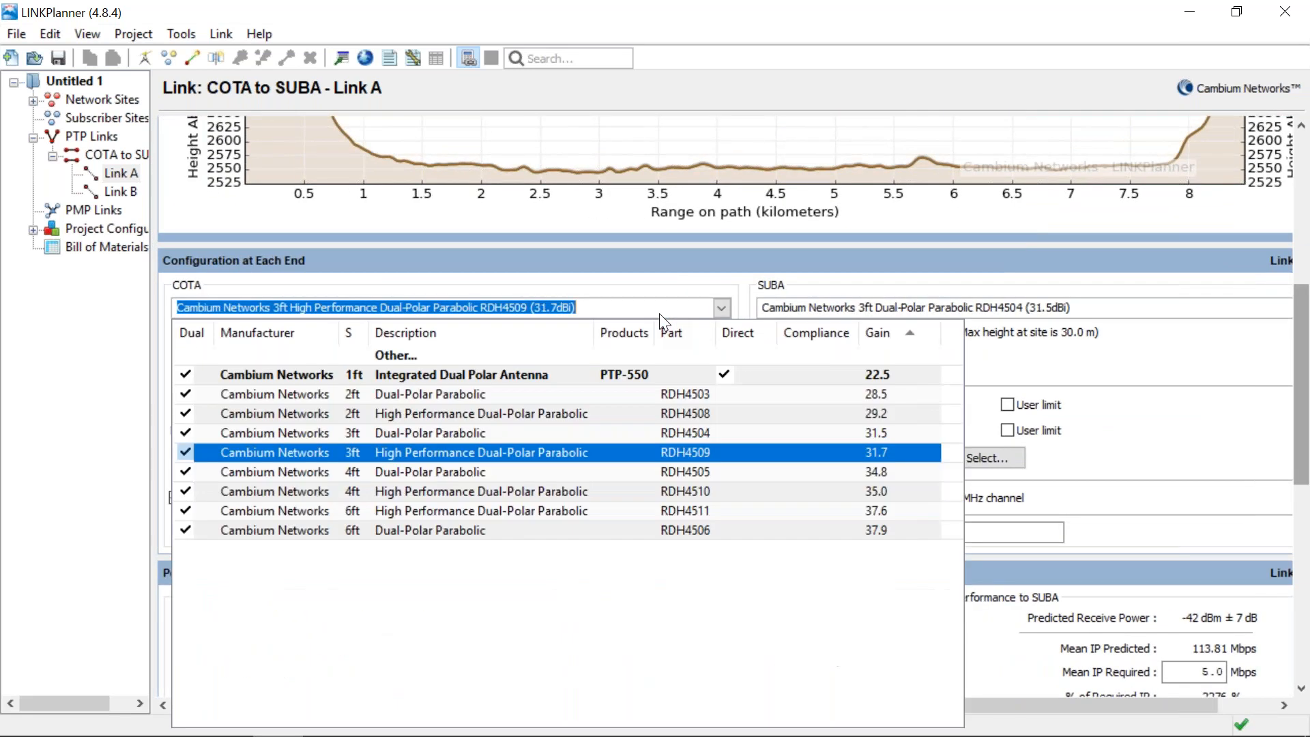
click(478, 470)
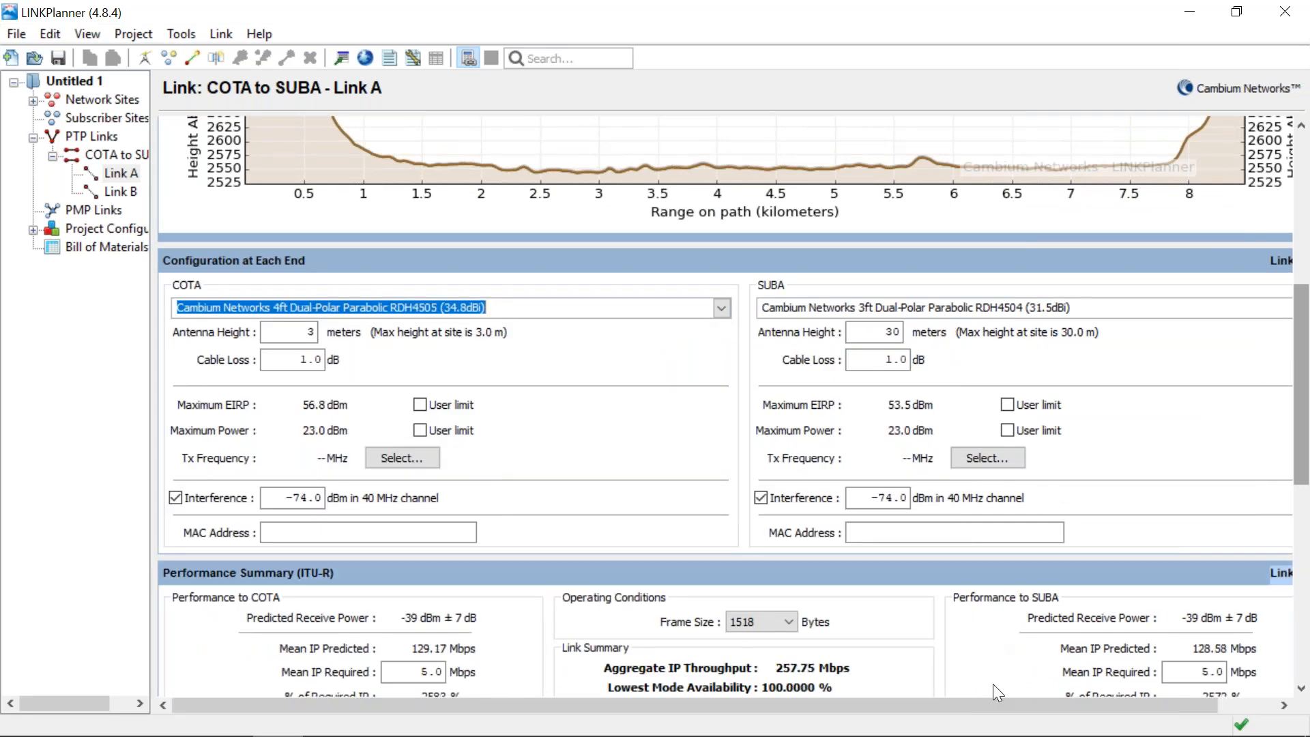
drag(1021, 705, 1127, 707)
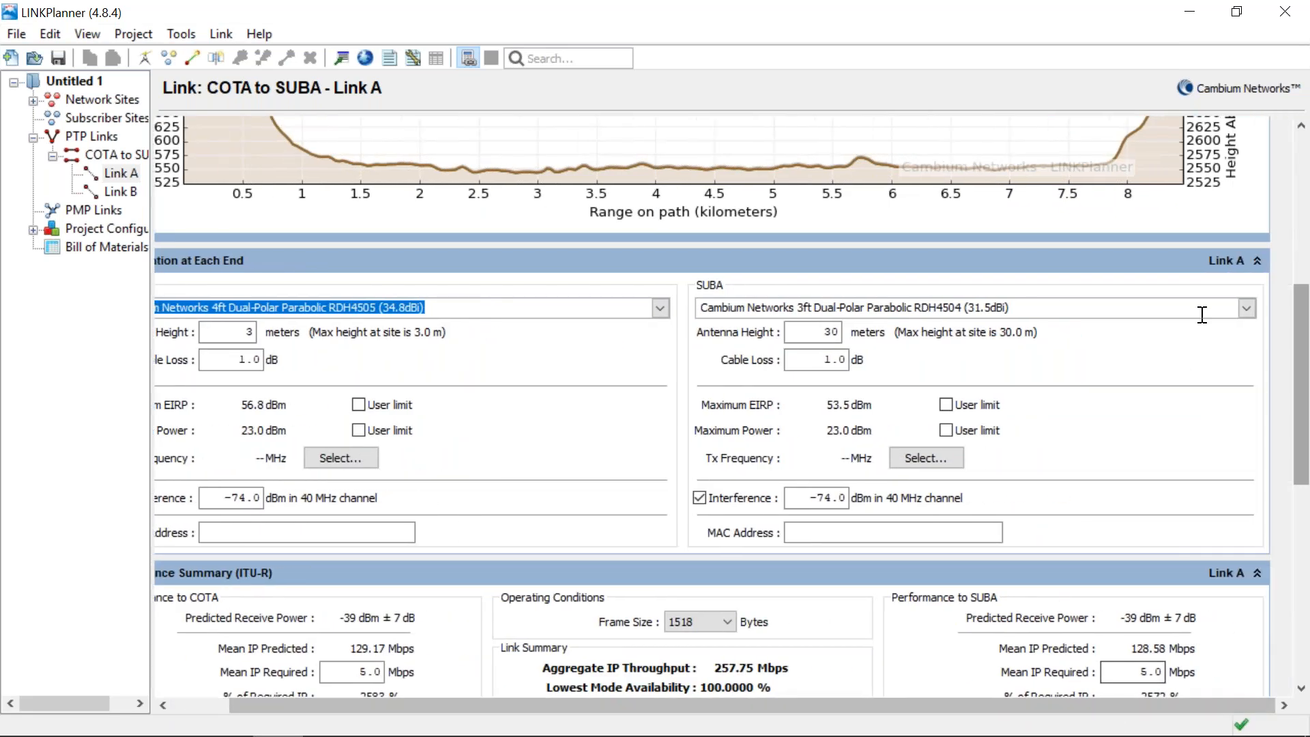
click(1246, 308)
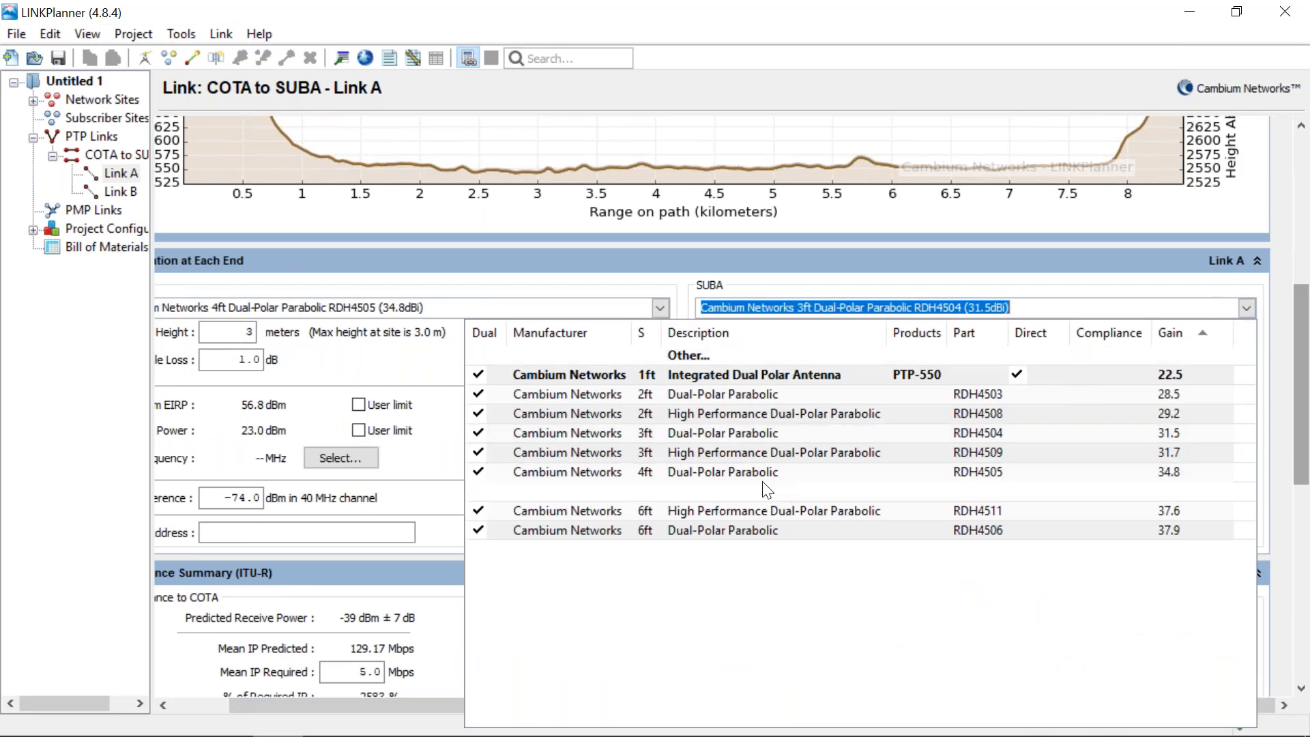
click(735, 472)
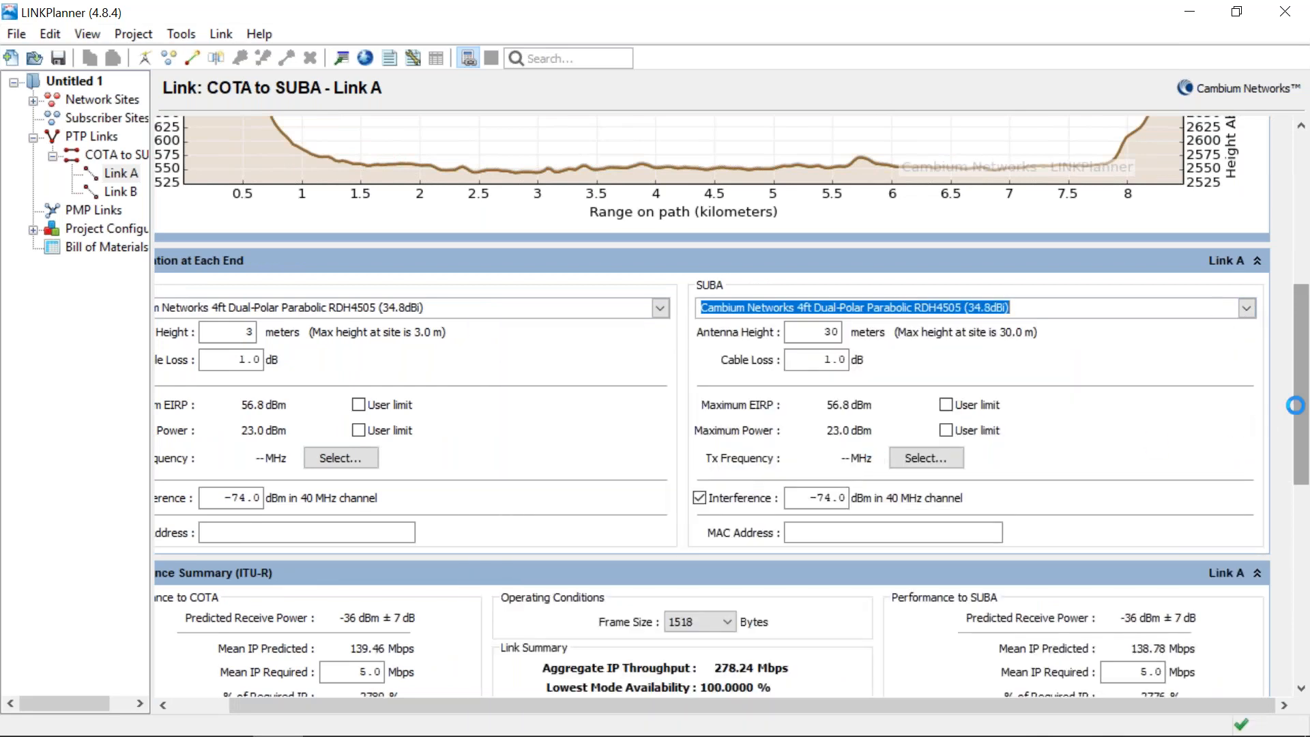
drag(1296, 419, 1296, 573)
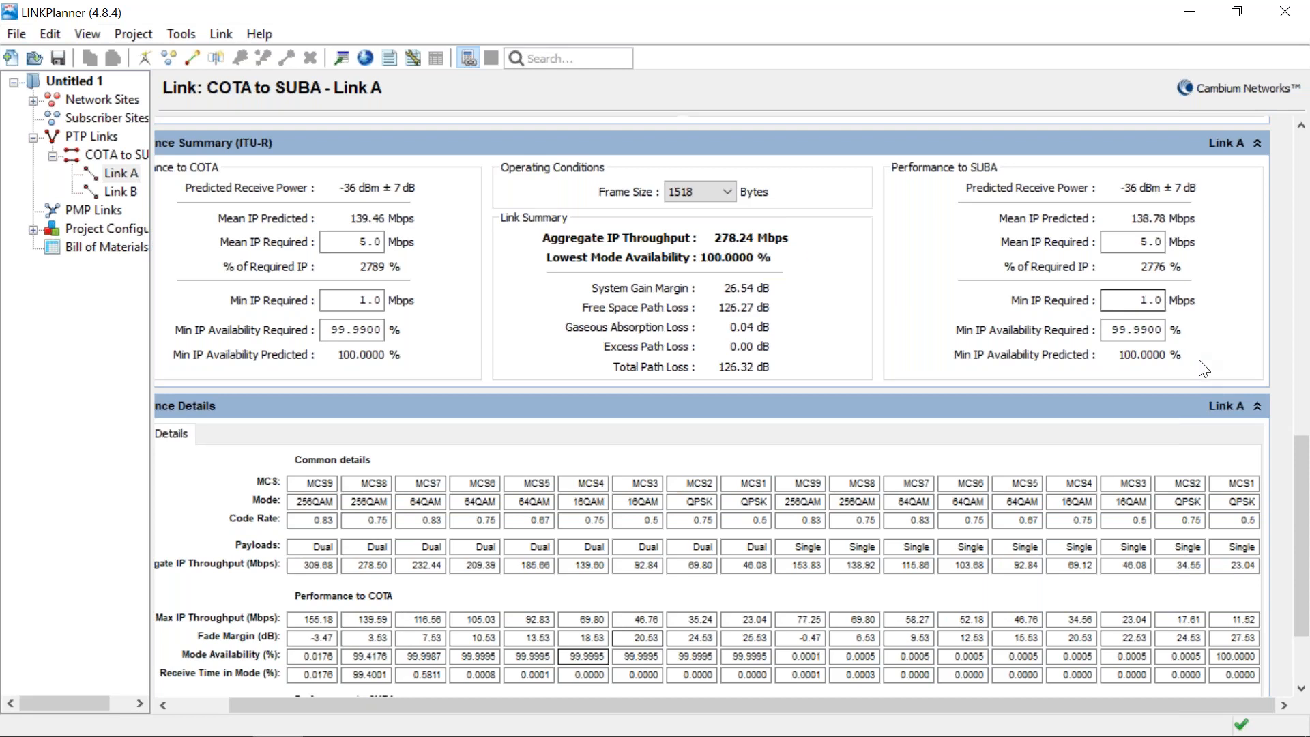
Enable interference at both the COTA and SUBA ends of Link B and set each to -74 dBm
scroll(1305, 413, up, 6)
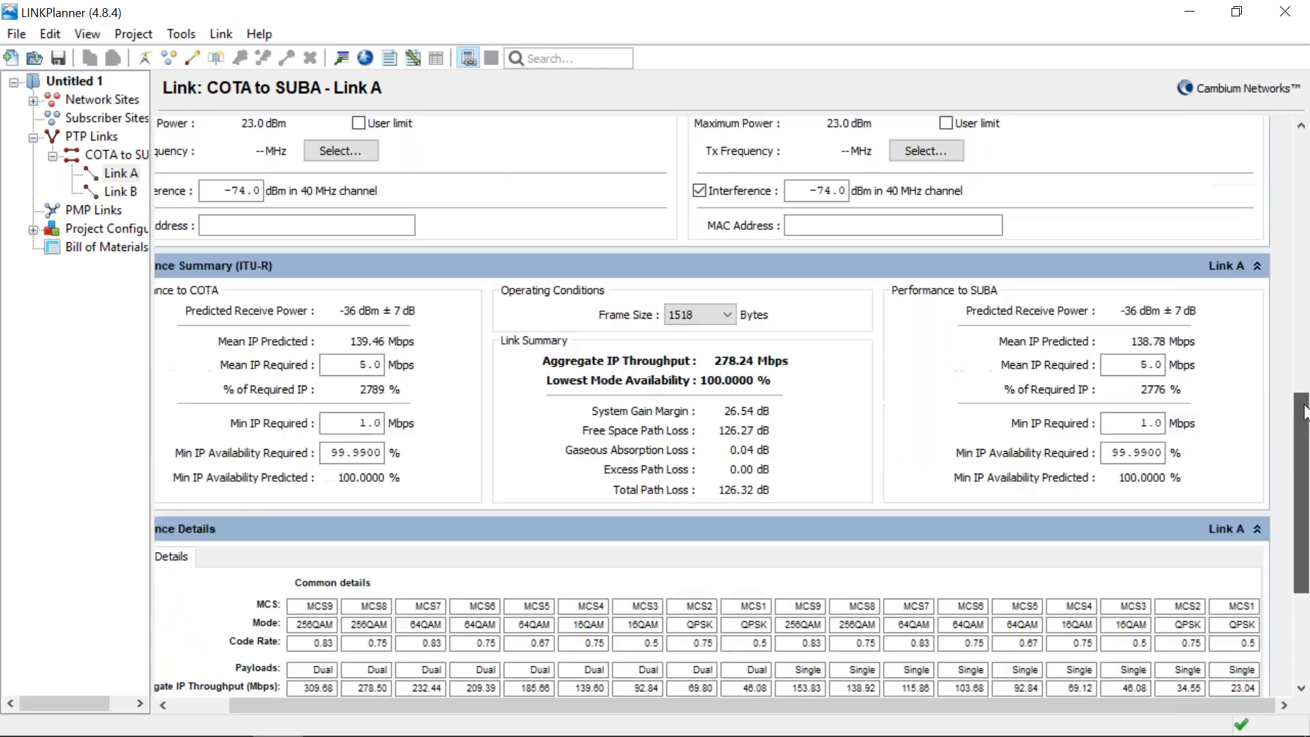
scroll(1305, 267, up, 2)
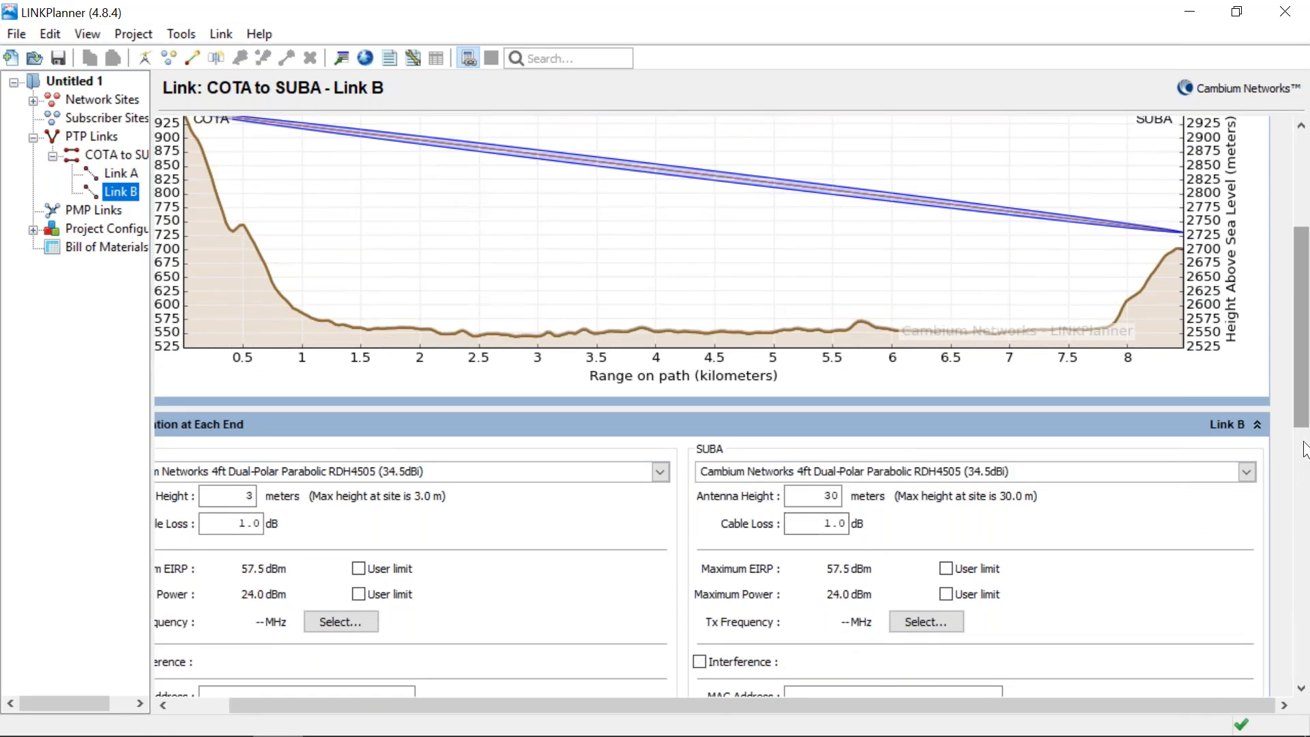
scroll(1305, 411, down, 3)
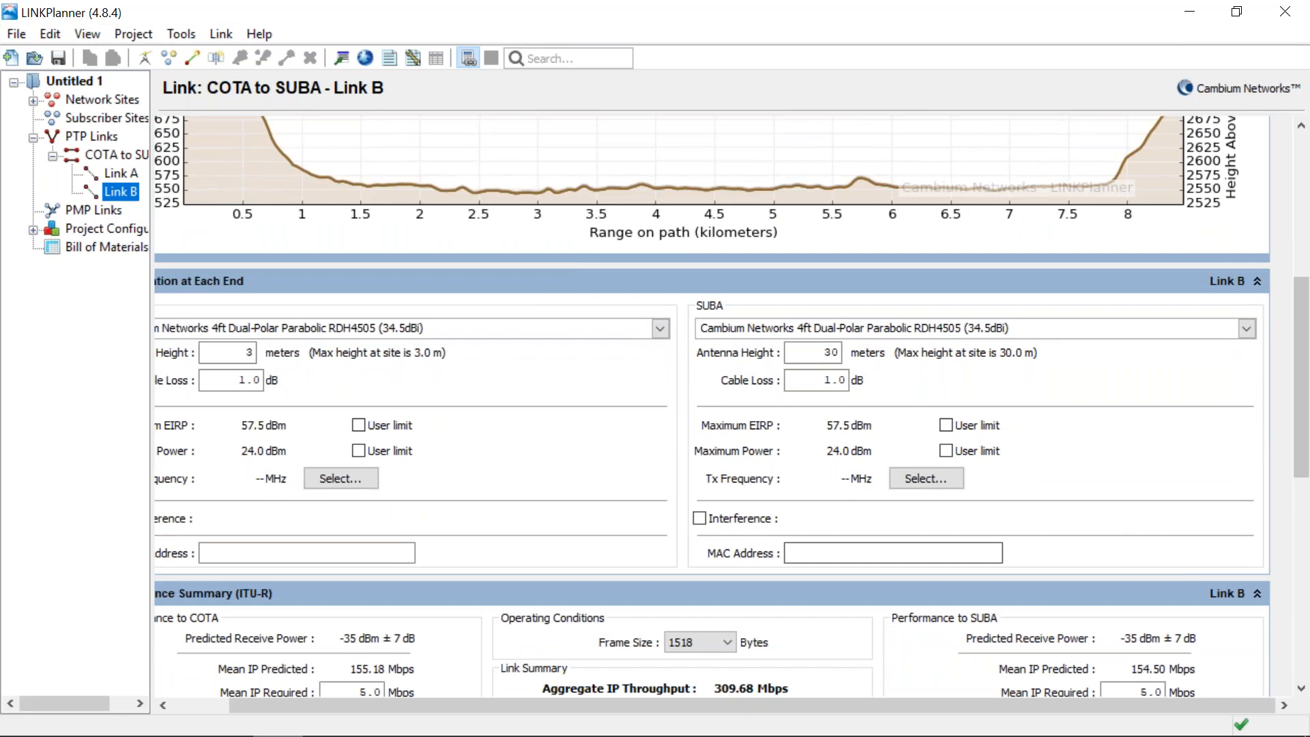
click(699, 518)
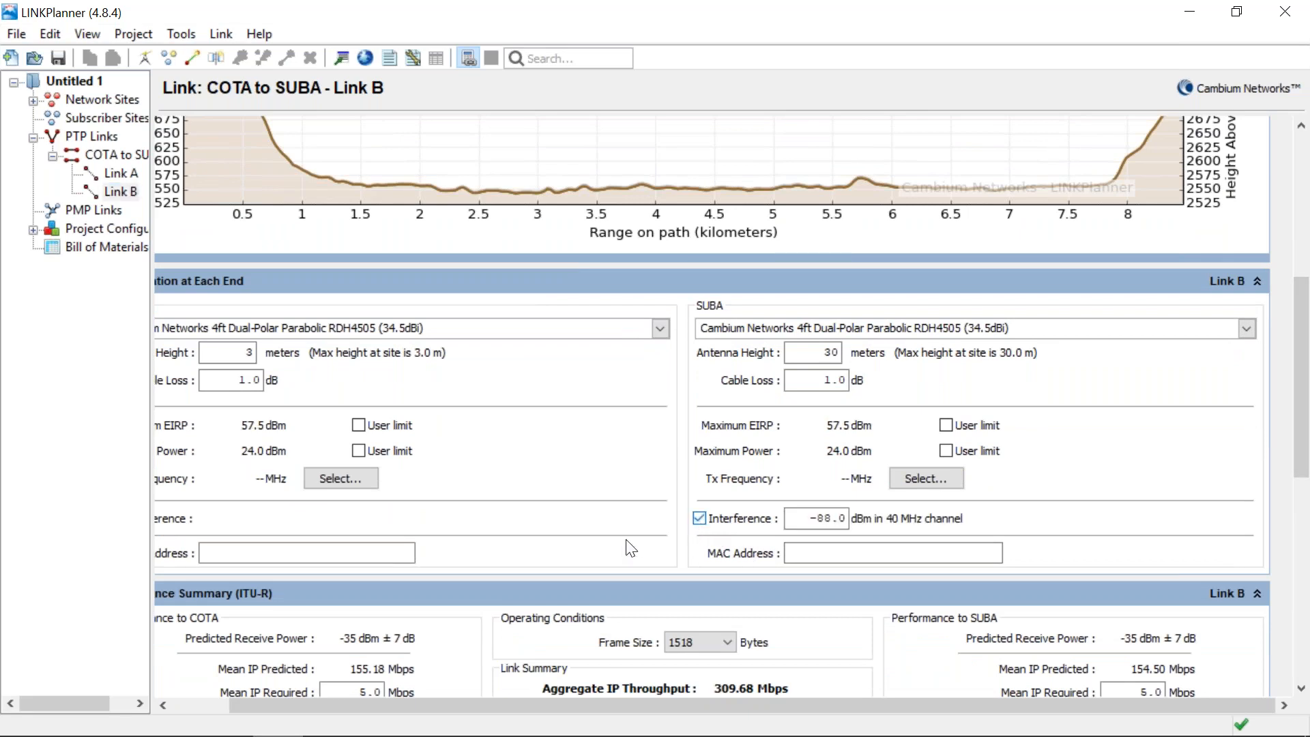
drag(397, 711, 337, 714)
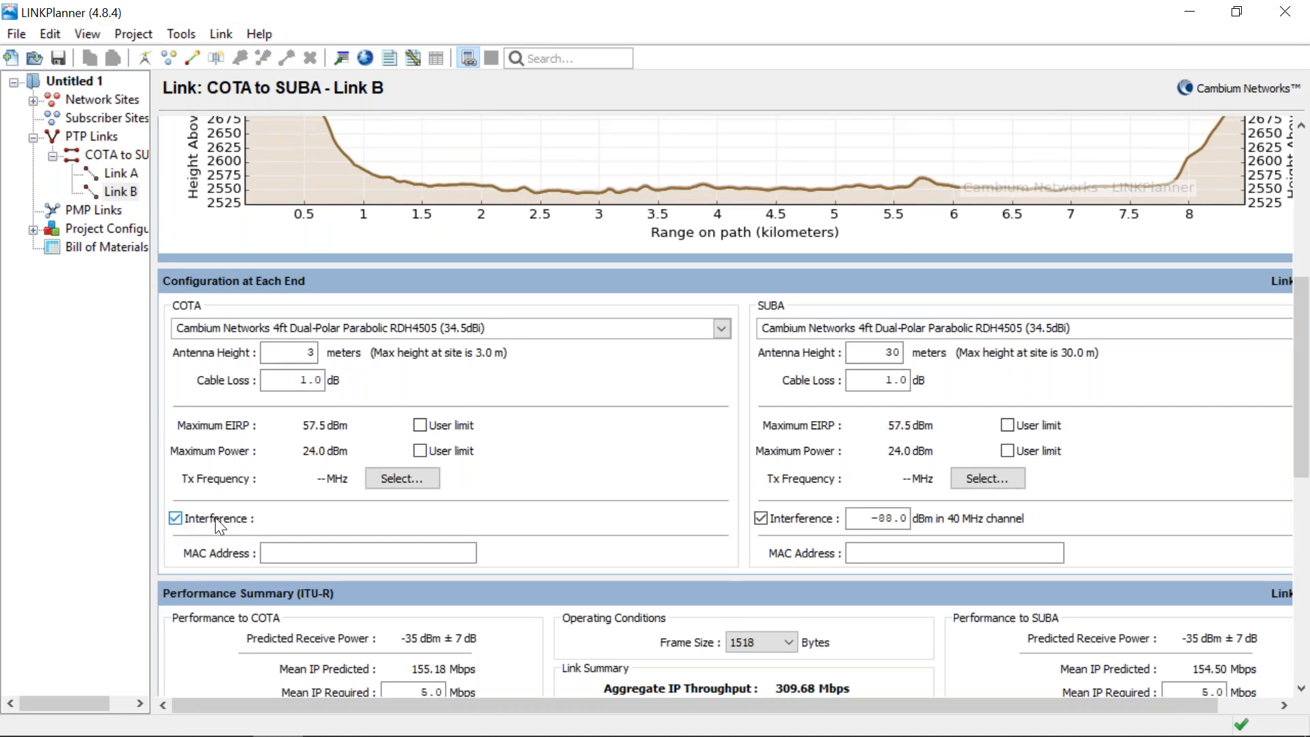
click(176, 520)
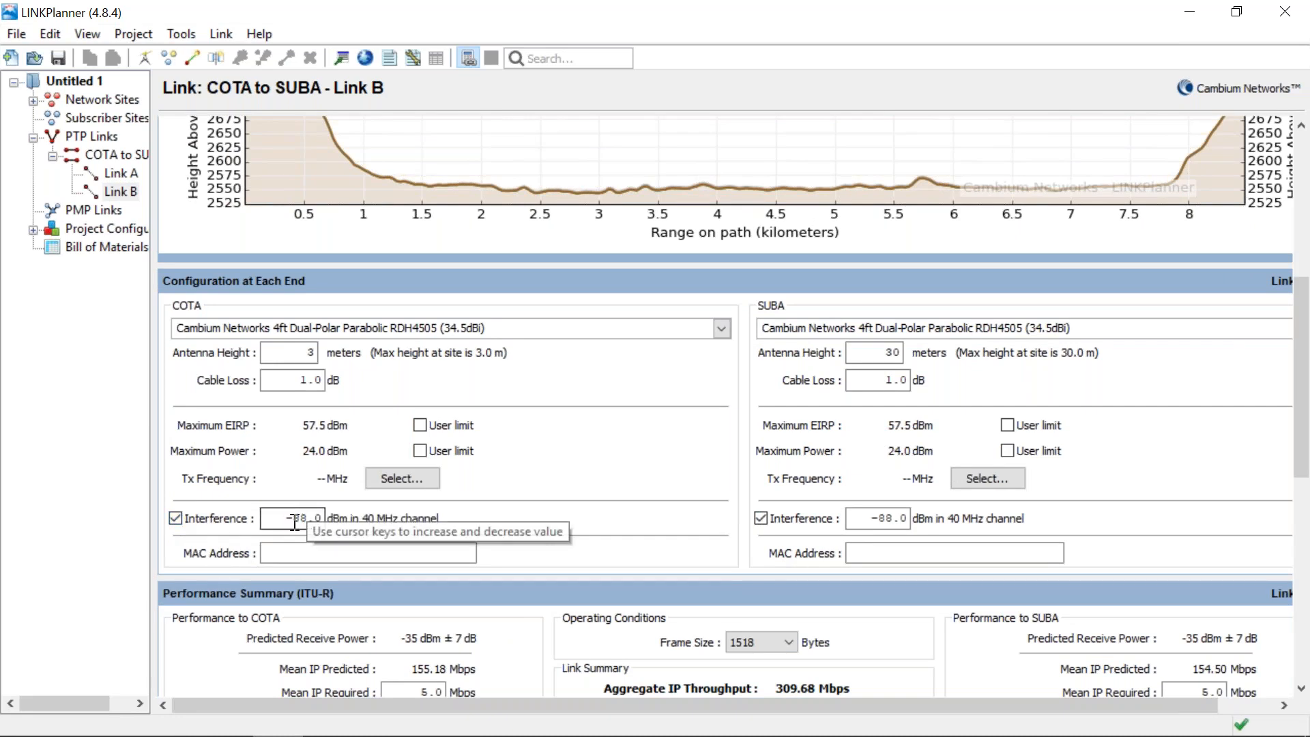
drag(294, 520, 308, 524)
text(74)
double_click(884, 519)
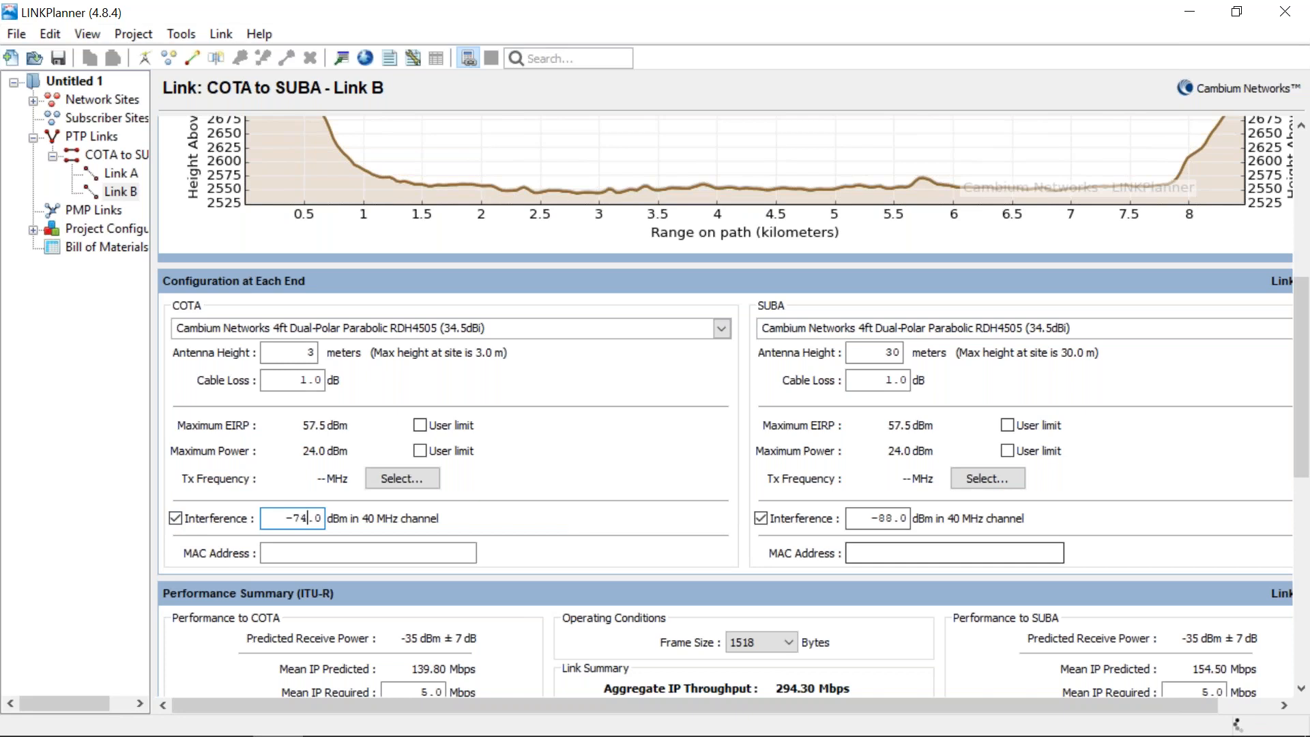
text(74)
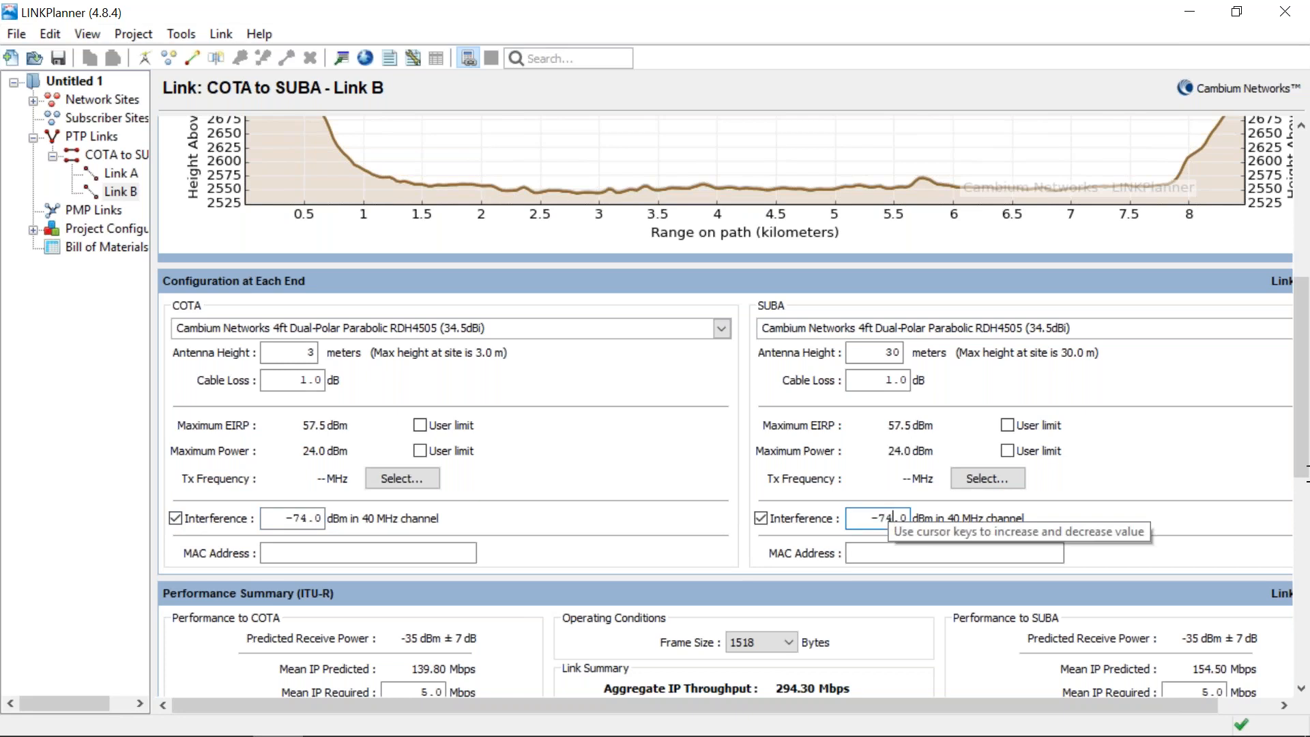
Review the aggregate 2+0 link's performance summary and its bill of materials
scroll(785, 567, down, 3)
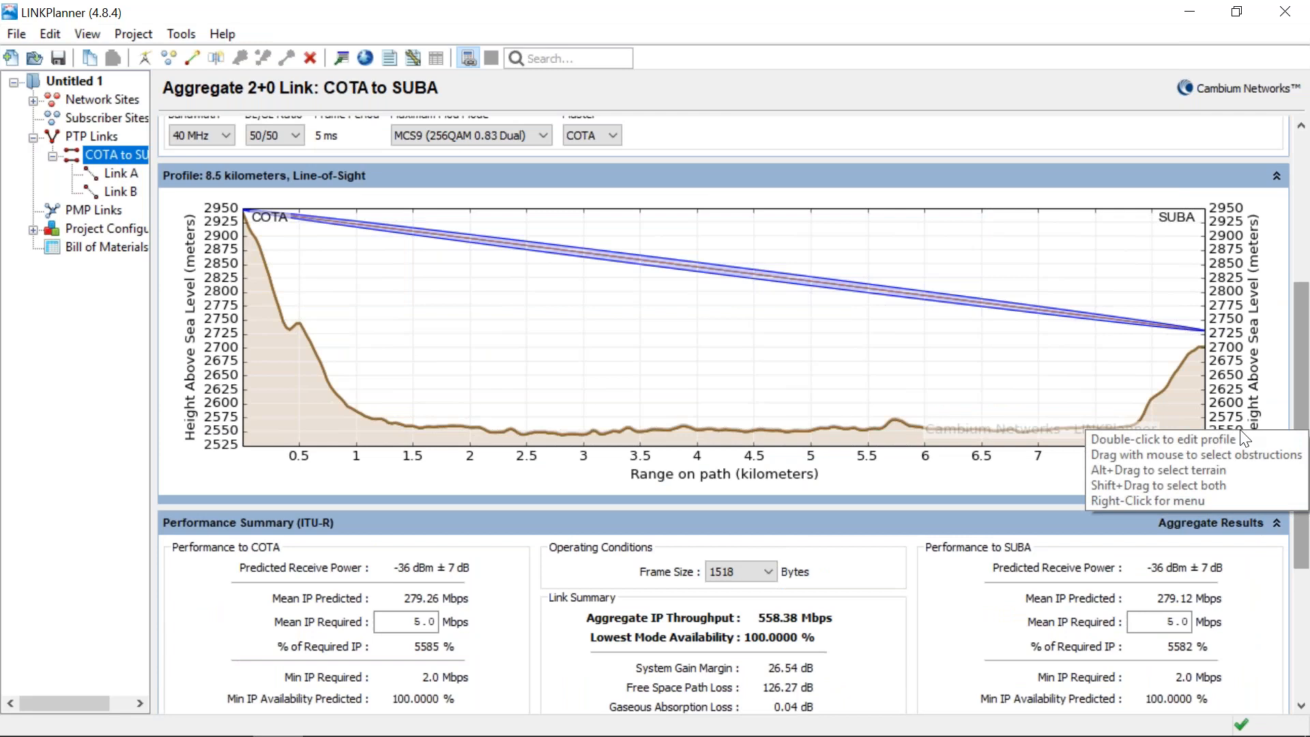
scroll(887, 587, down, 1)
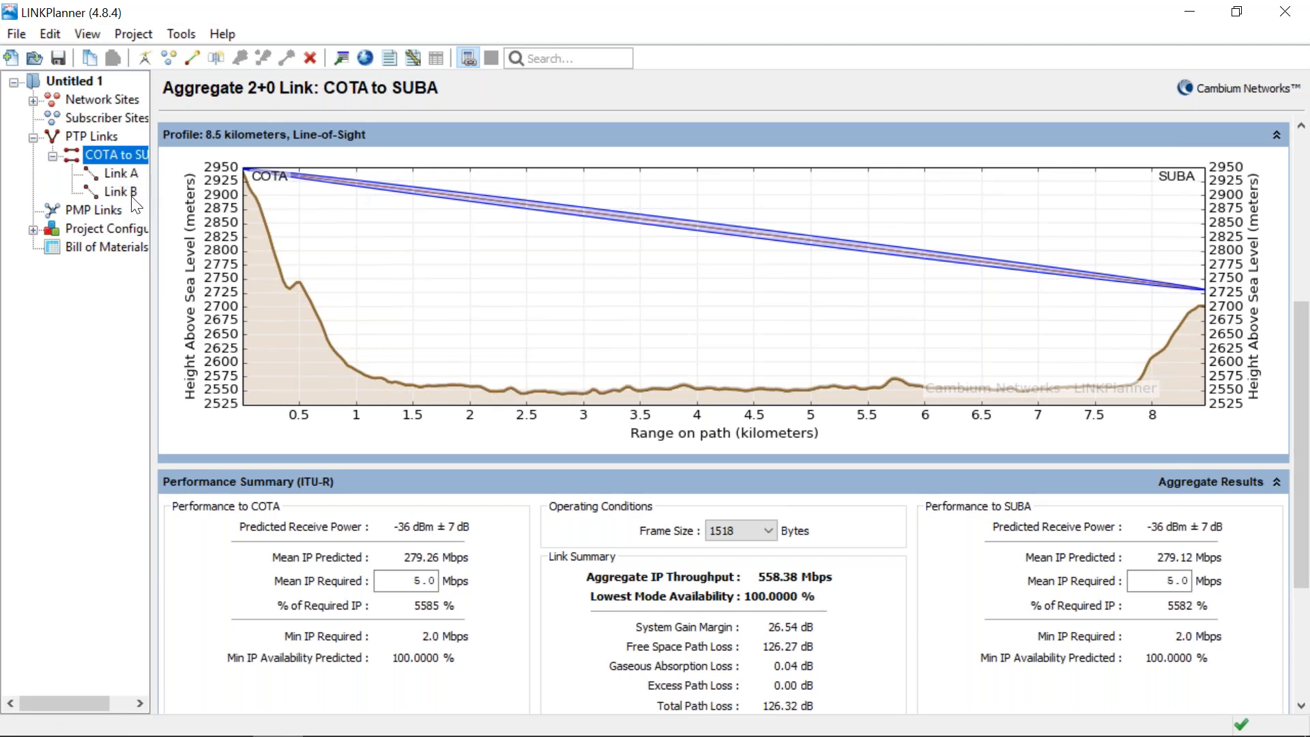
drag(1303, 410, 1300, 573)
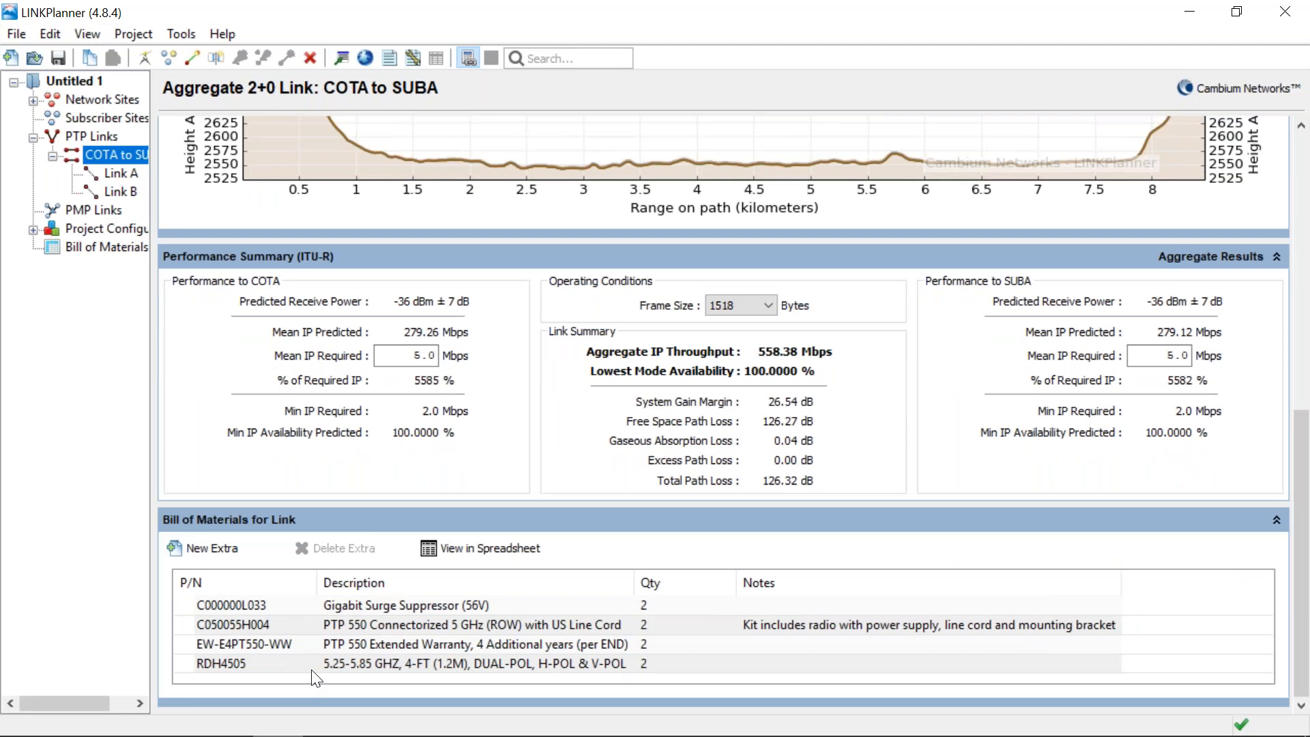
Set the channel bandwidth of both Link A and Link B to 80 MHz in the aggregate link's configuration
drag(1303, 459, 1307, 224)
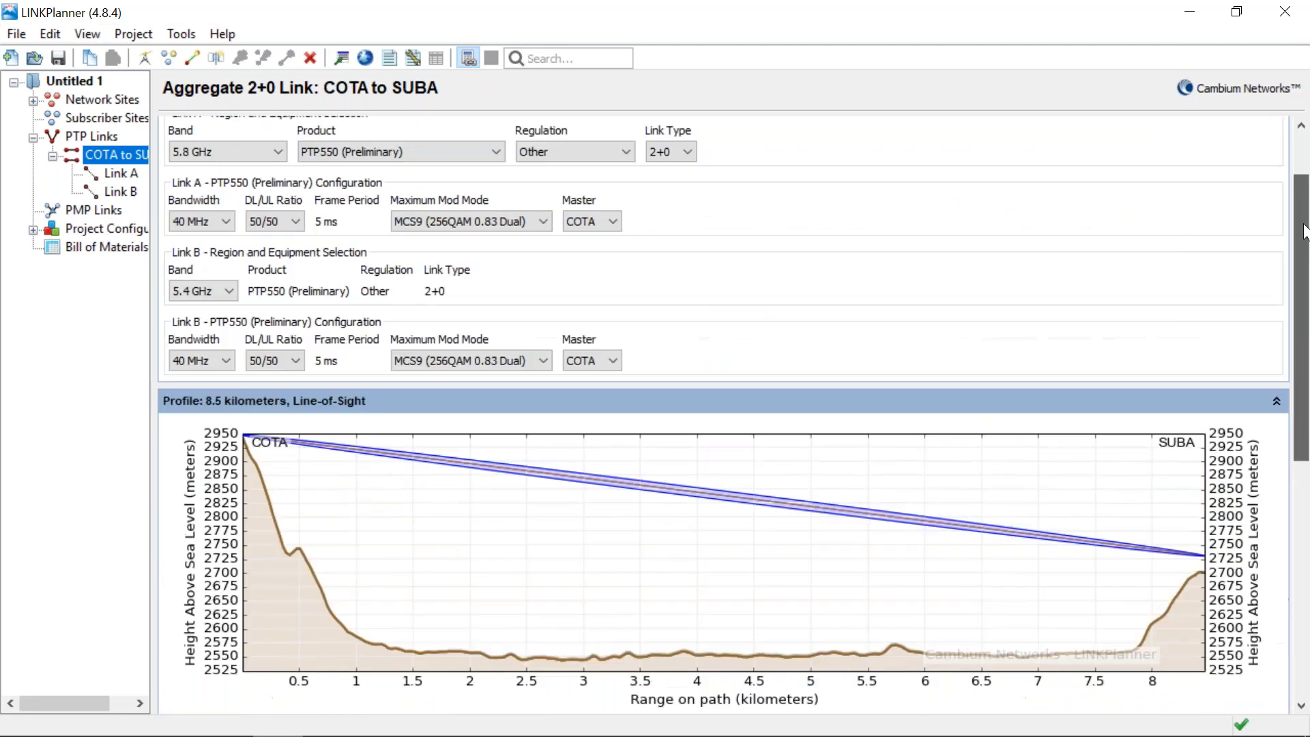
click(227, 221)
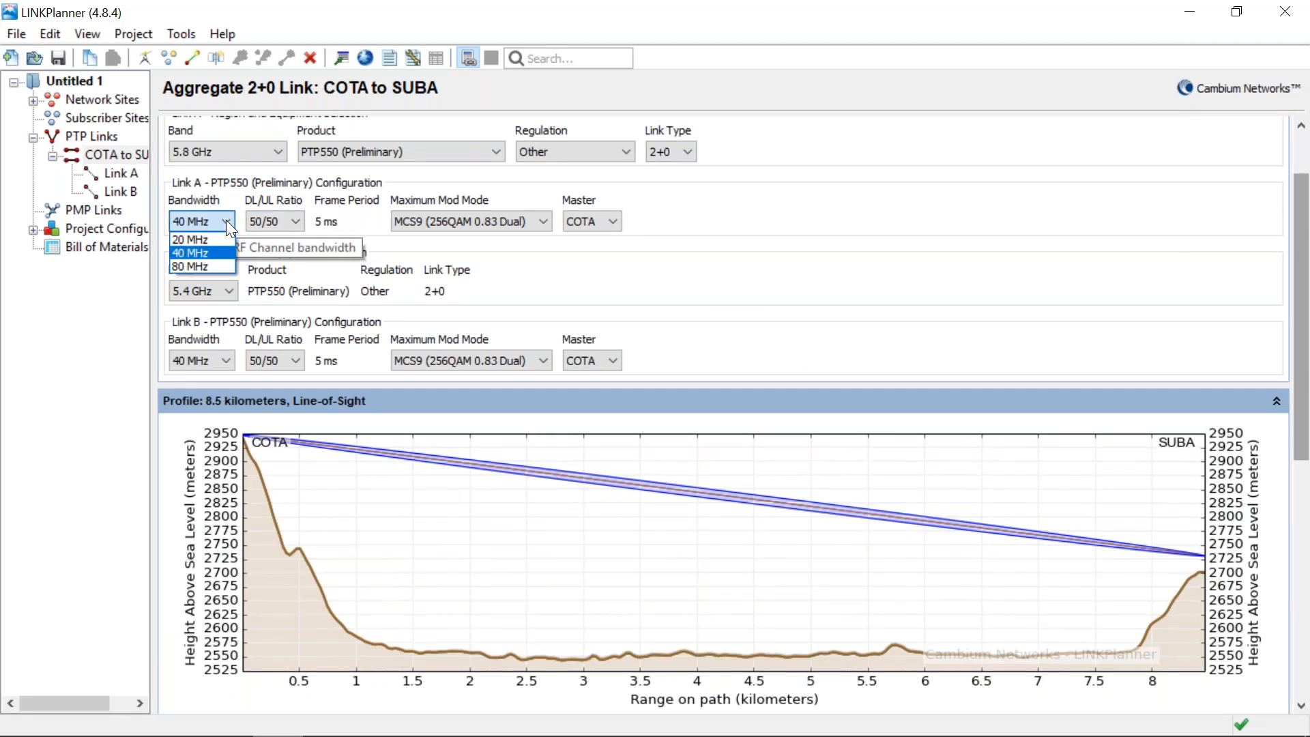
click(219, 266)
click(228, 365)
click(224, 407)
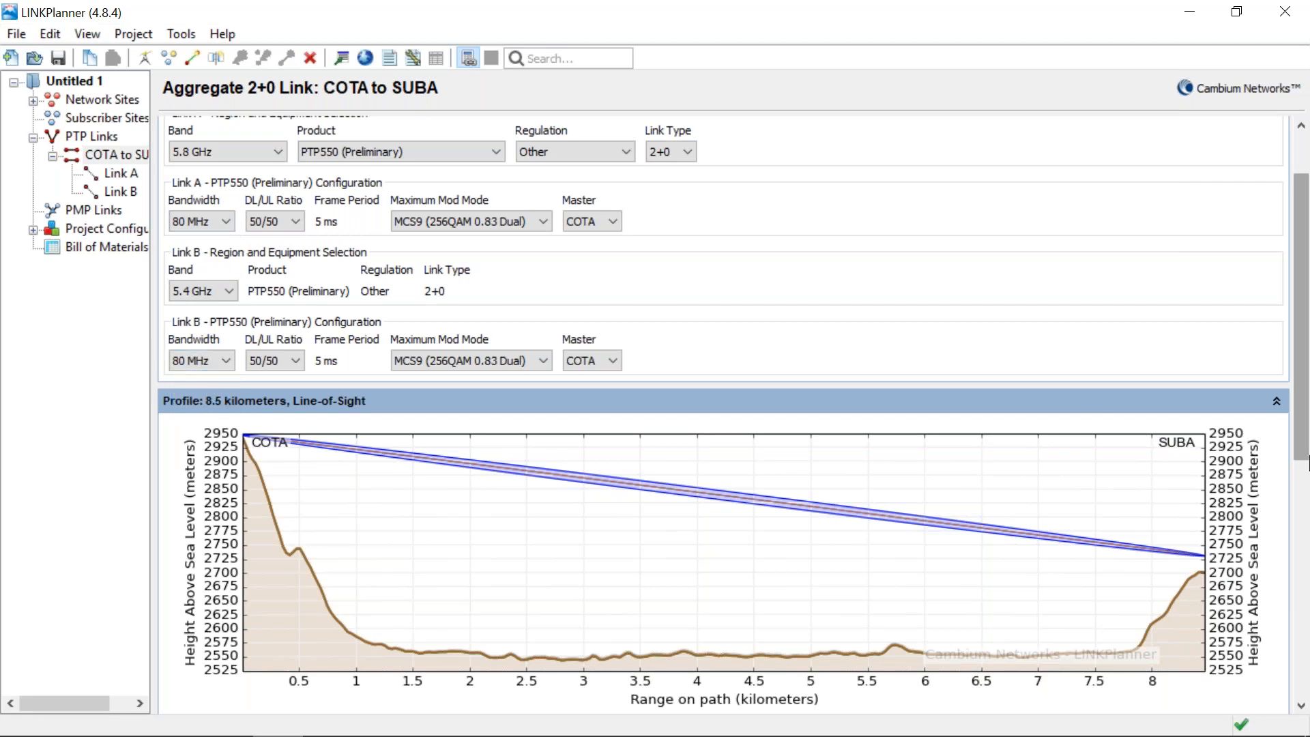
Examine the aggregate throughput and Link A's performance summary and per-modulation availability details at 80 MHz
drag(1305, 407, 1305, 558)
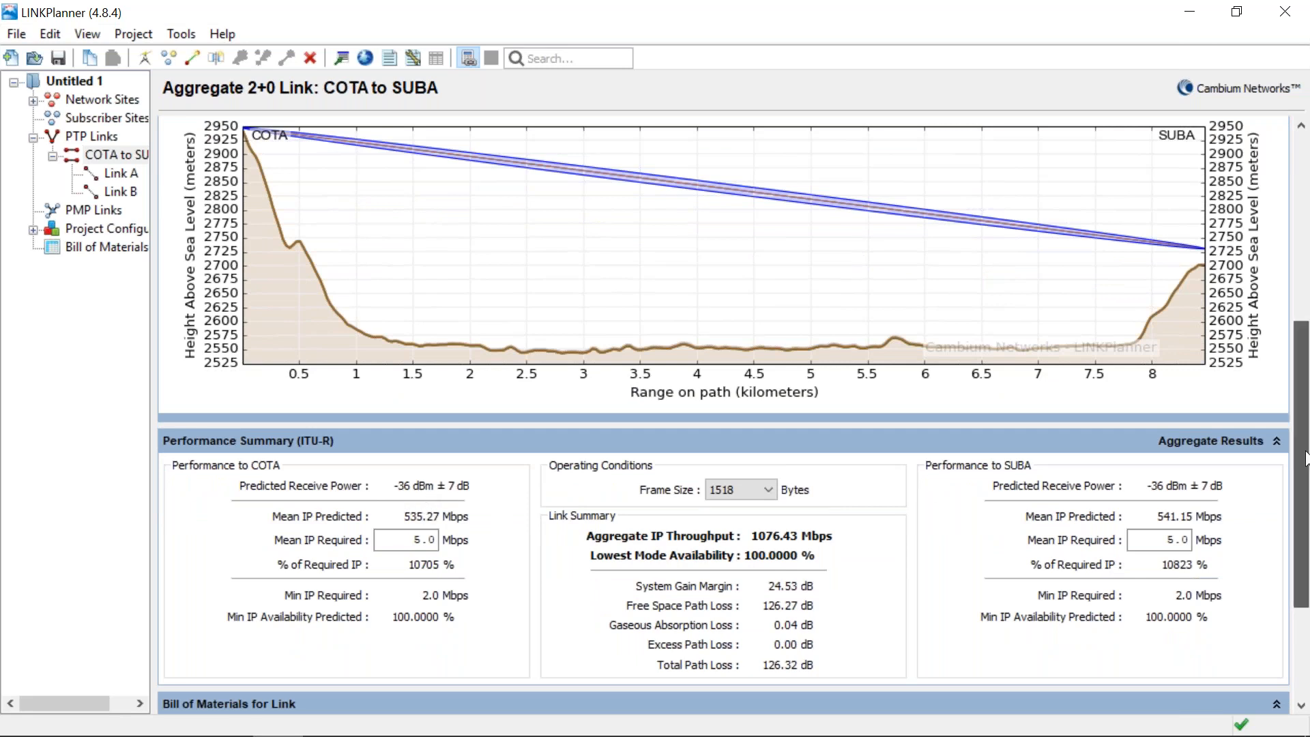
click(119, 173)
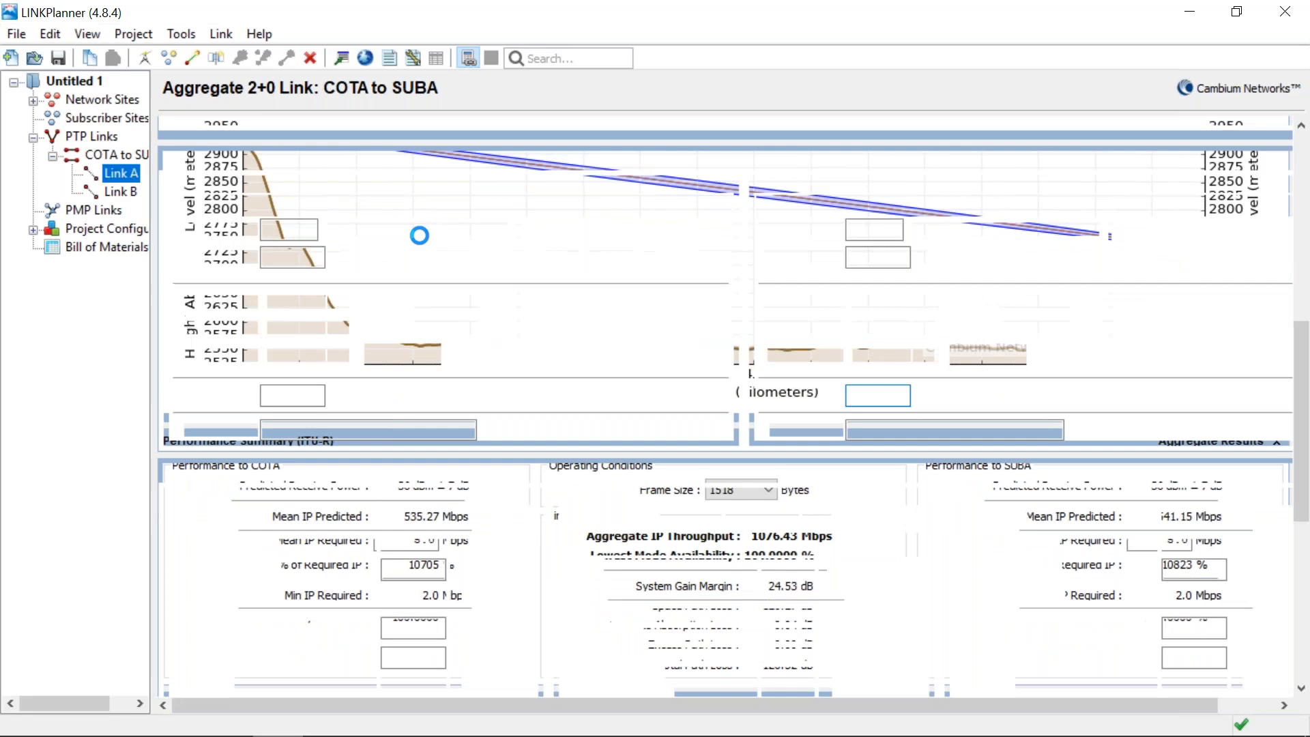
scroll(1305, 489, down, 3)
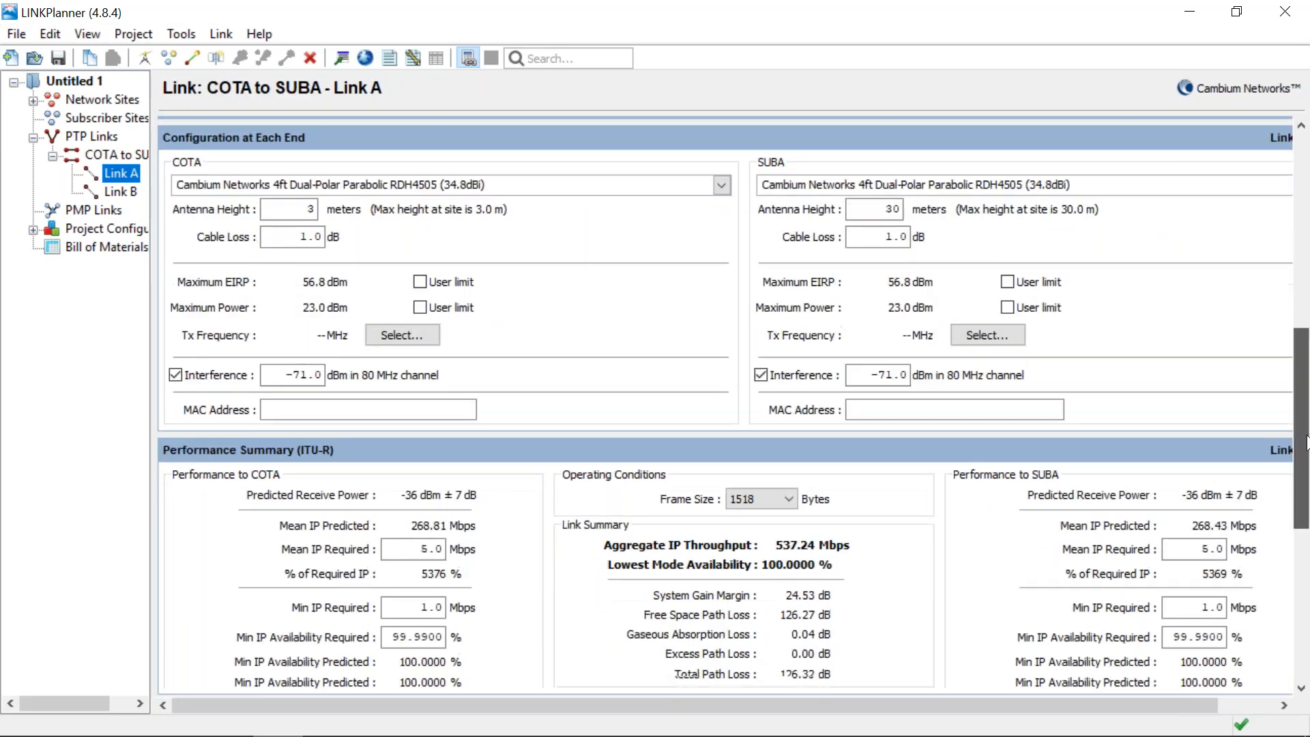
drag(1304, 490, 1304, 575)
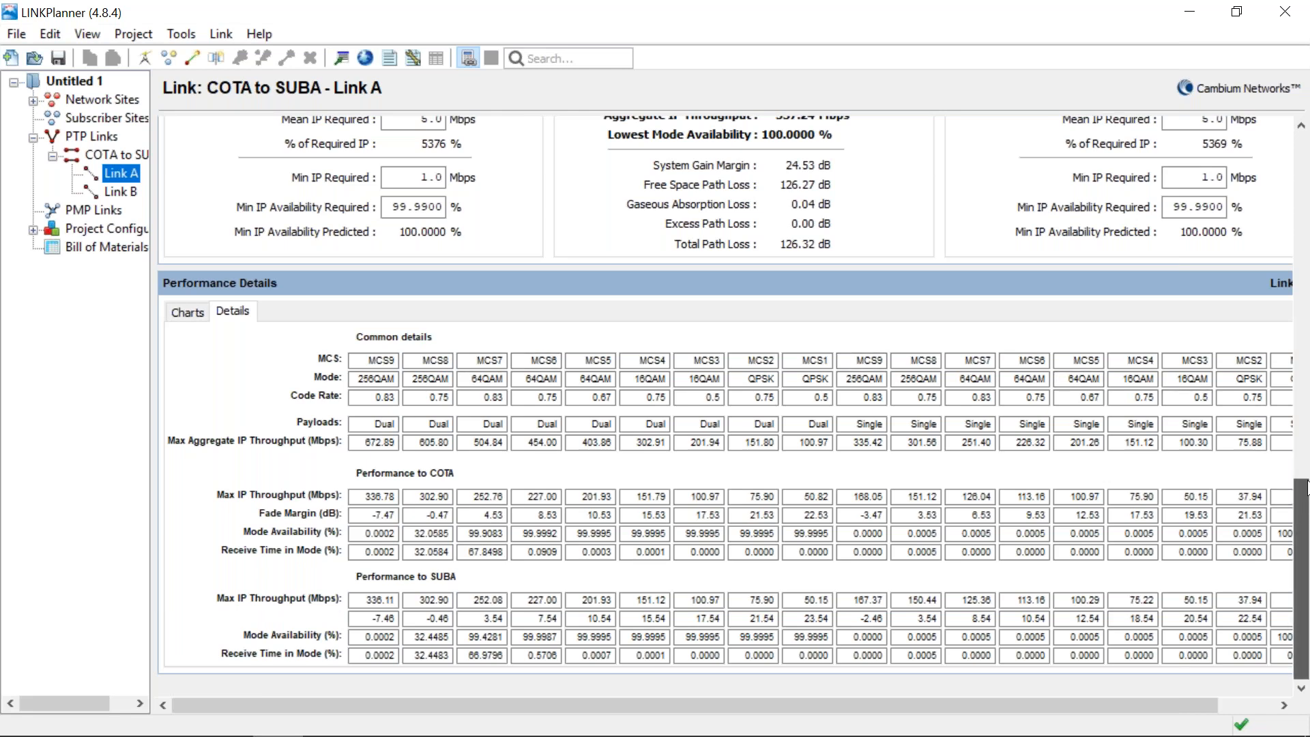
scroll(1305, 488, up, 5)
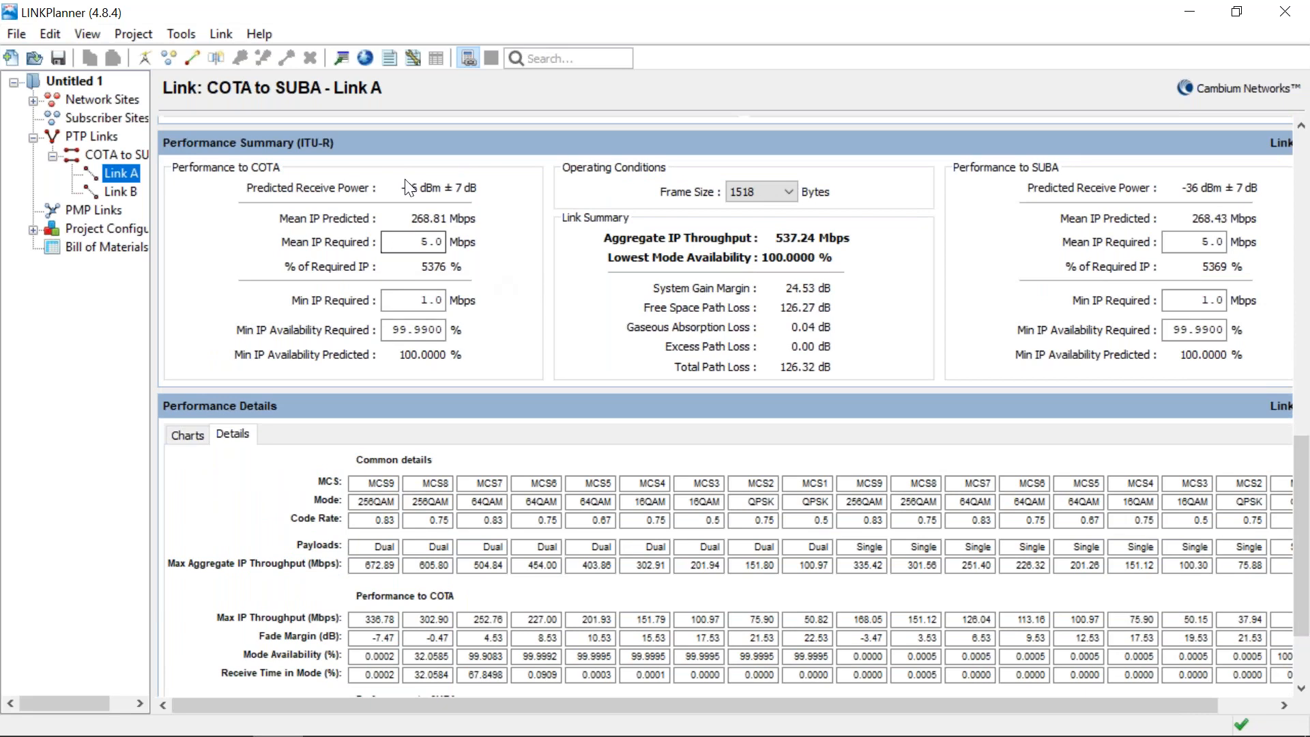
drag(1306, 450, 1306, 421)
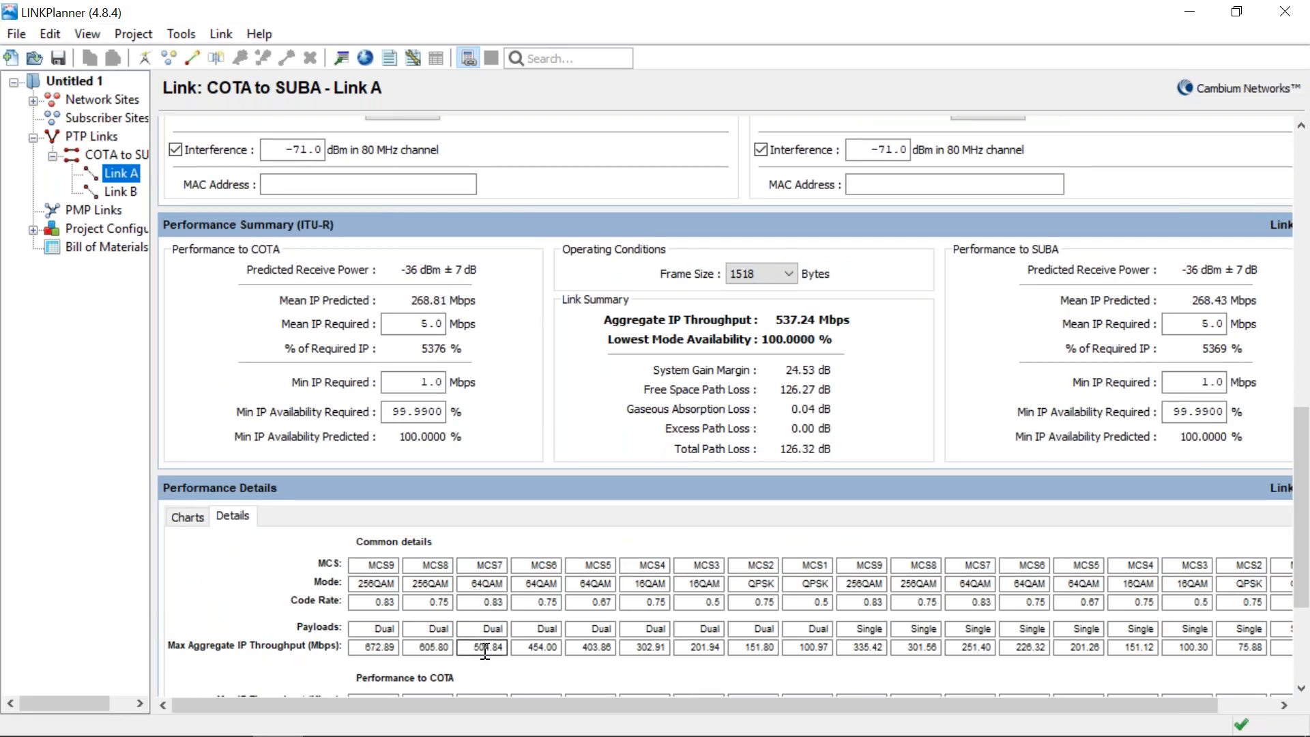
drag(1304, 507, 1304, 534)
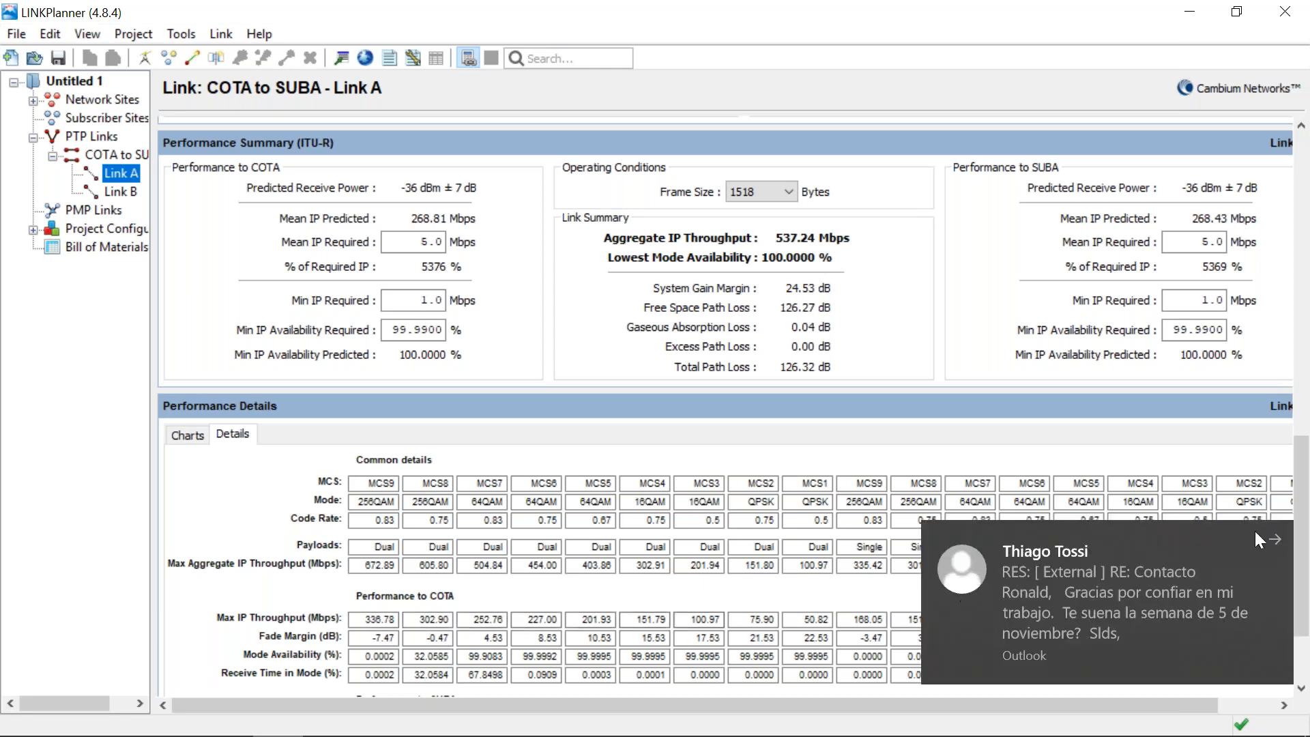
click(1274, 541)
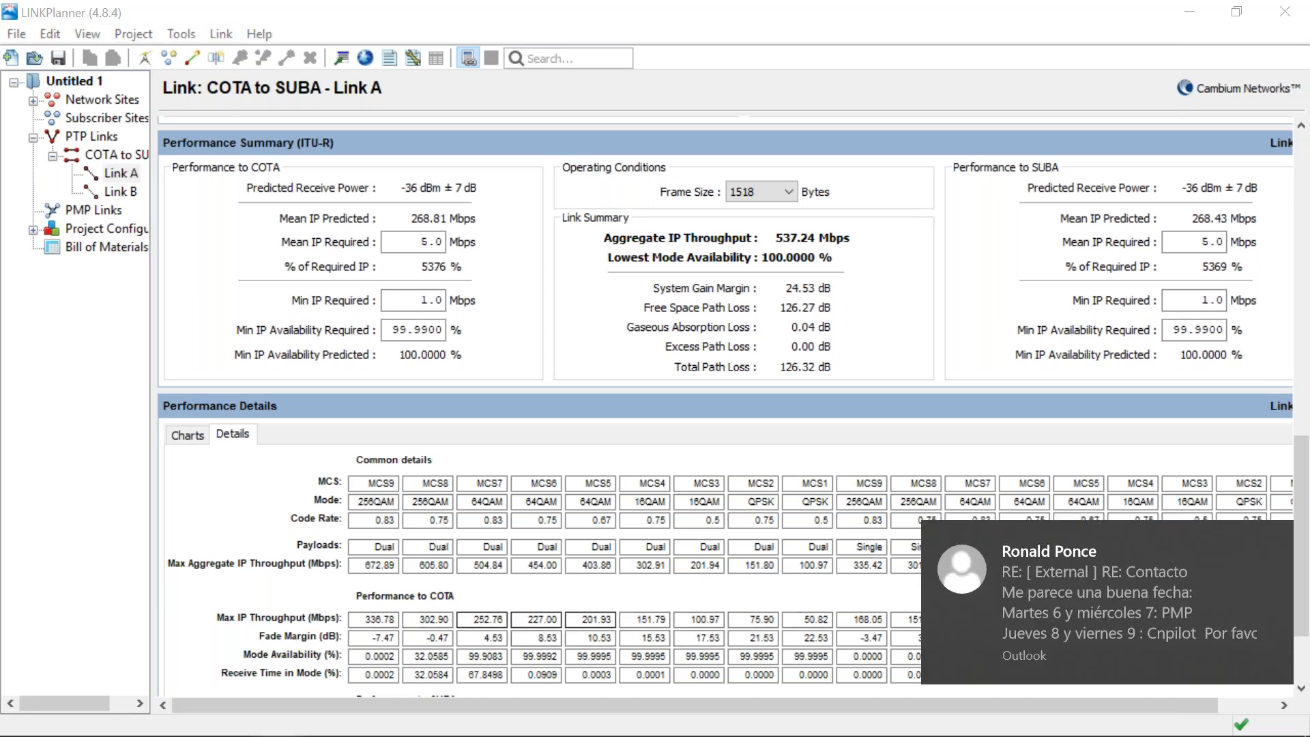
click(1275, 541)
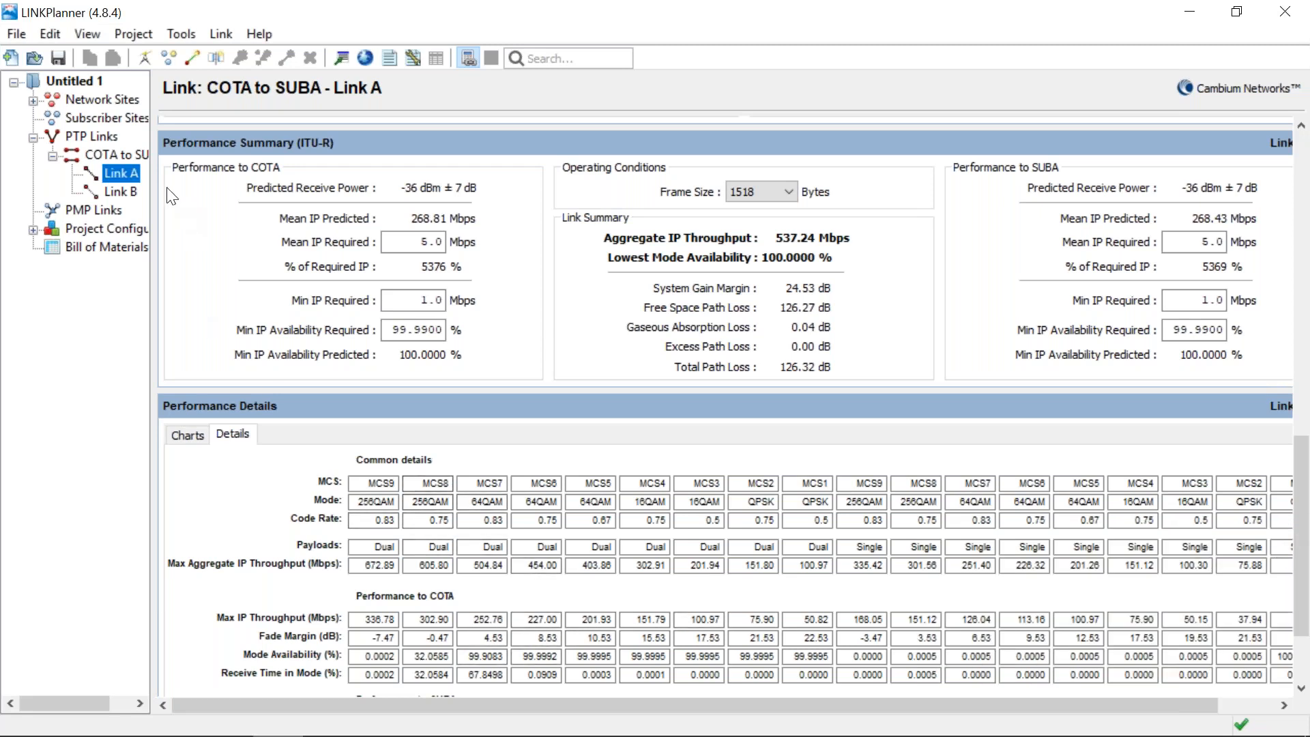
drag(1303, 483, 1303, 404)
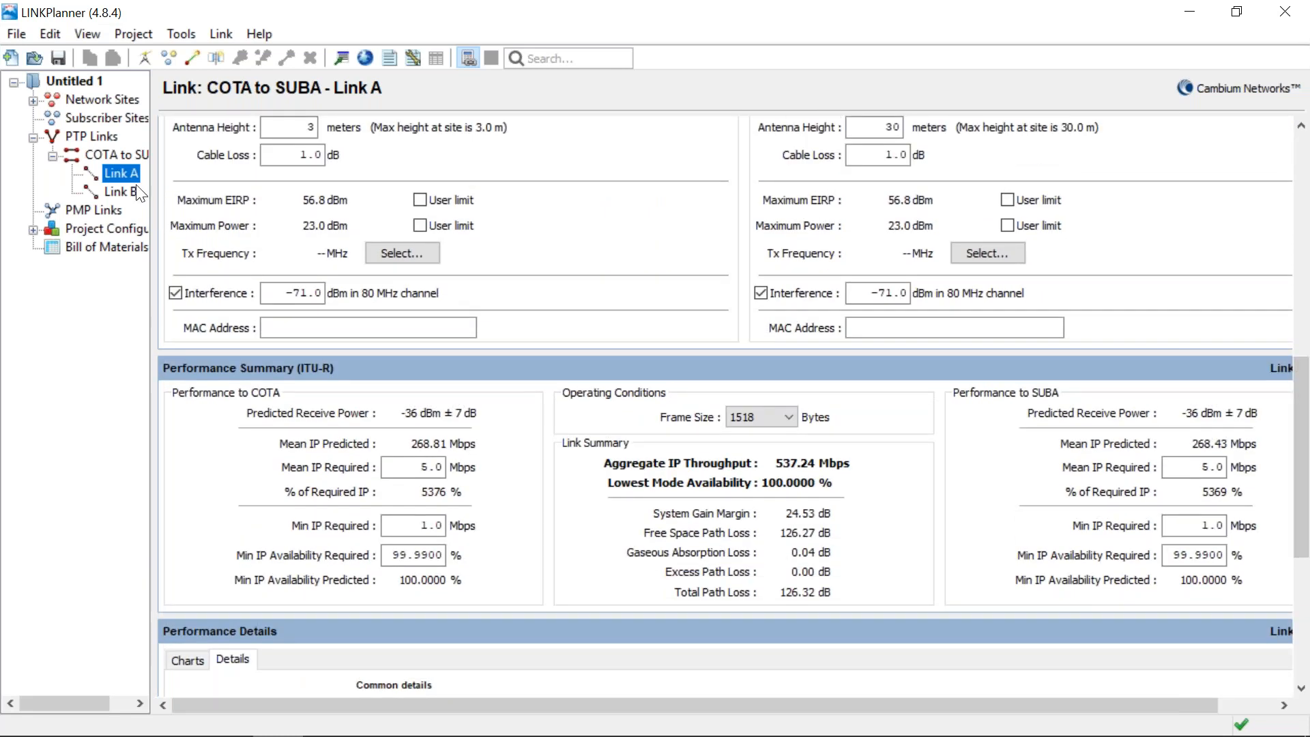
click(117, 154)
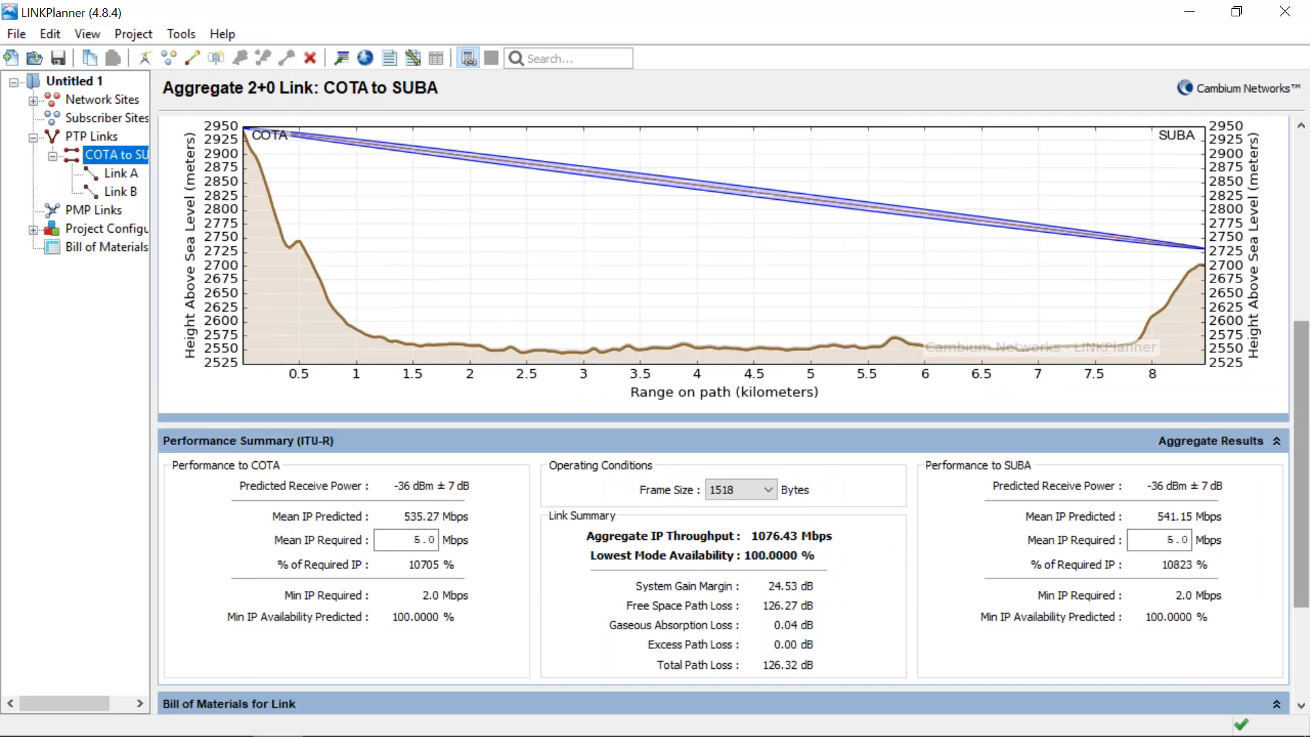
Set Link A's COTA antenna to the Cambium Networks 6ft Dual-Polar Parabolic RDH4506
click(123, 174)
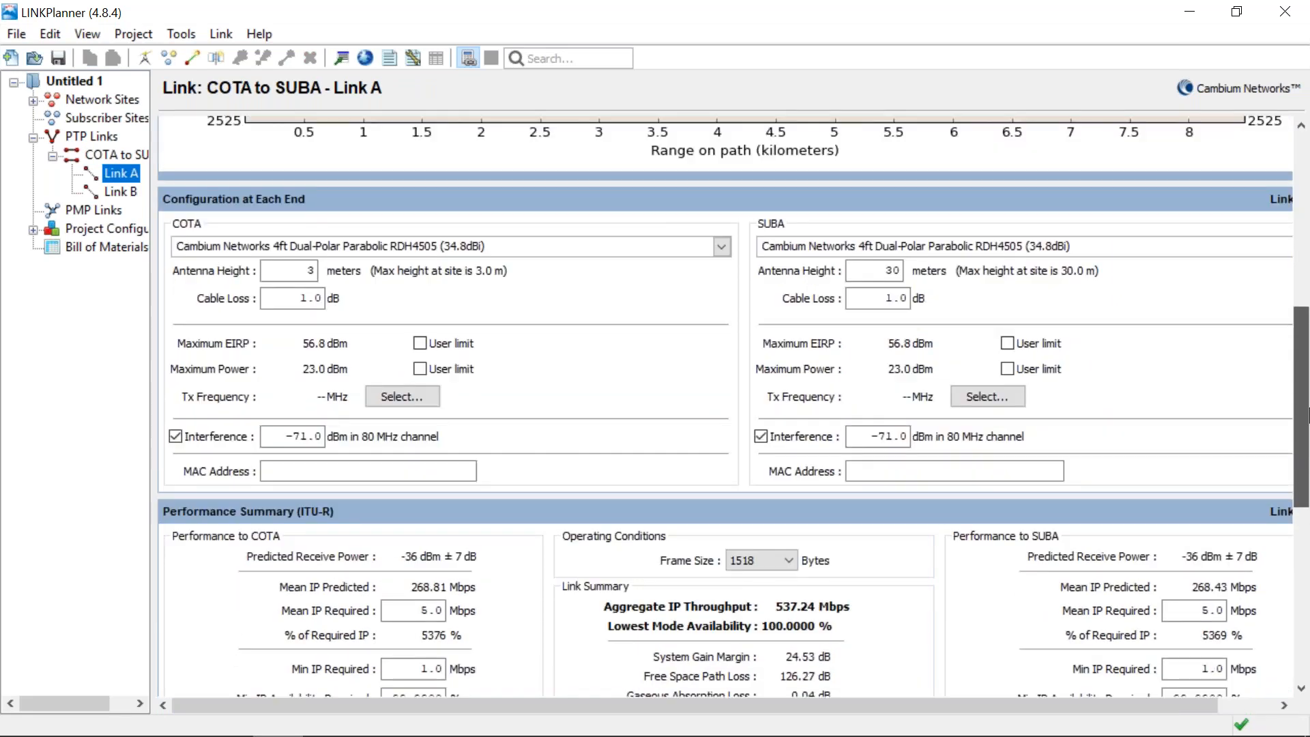
click(721, 247)
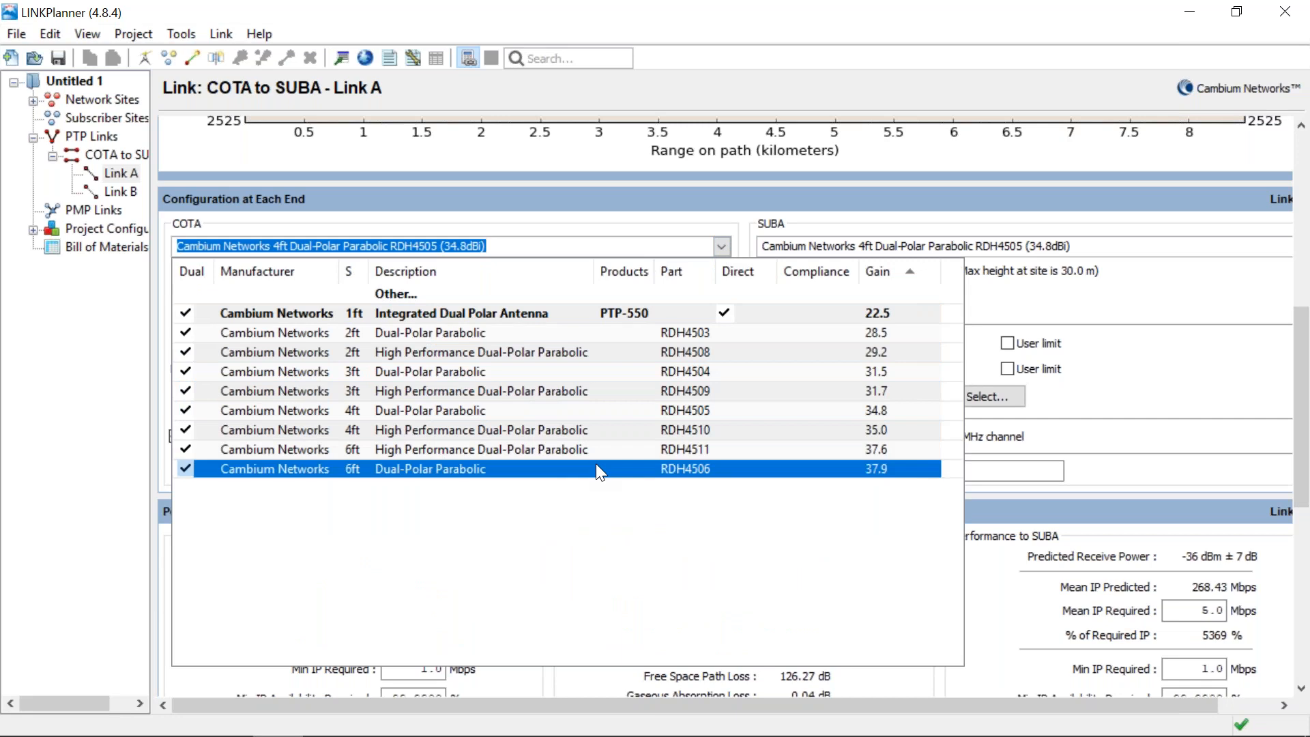
click(645, 470)
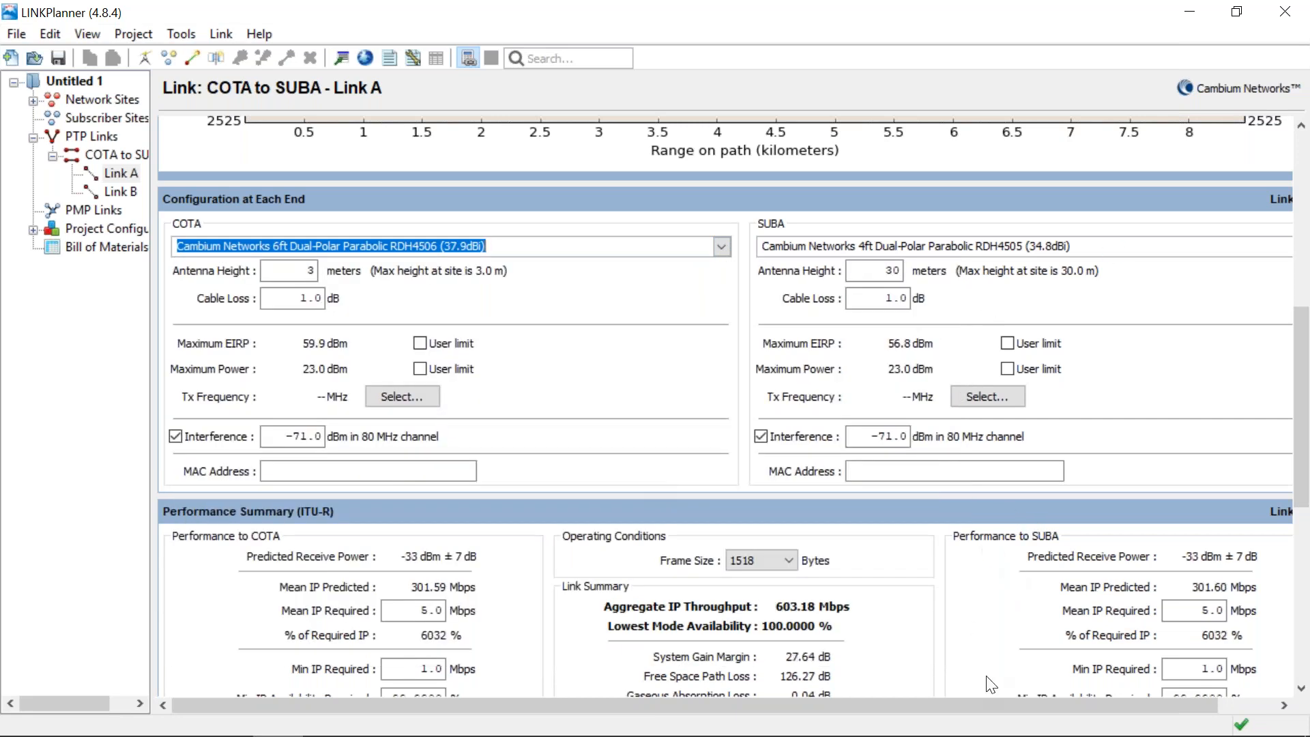
Set Link A's SUBA antenna to the Cambium Networks 6ft Dual-Polar Parabolic RDH4506
drag(1004, 699, 1092, 706)
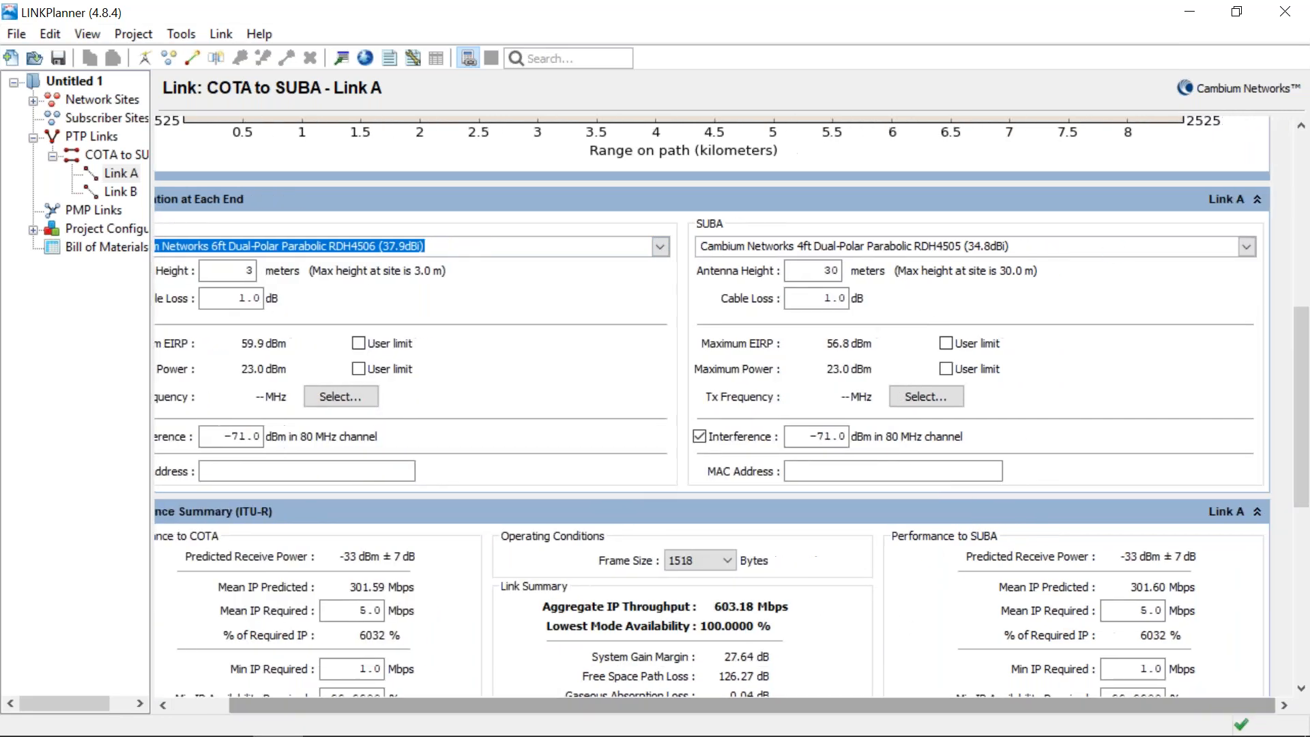
click(1243, 245)
click(987, 477)
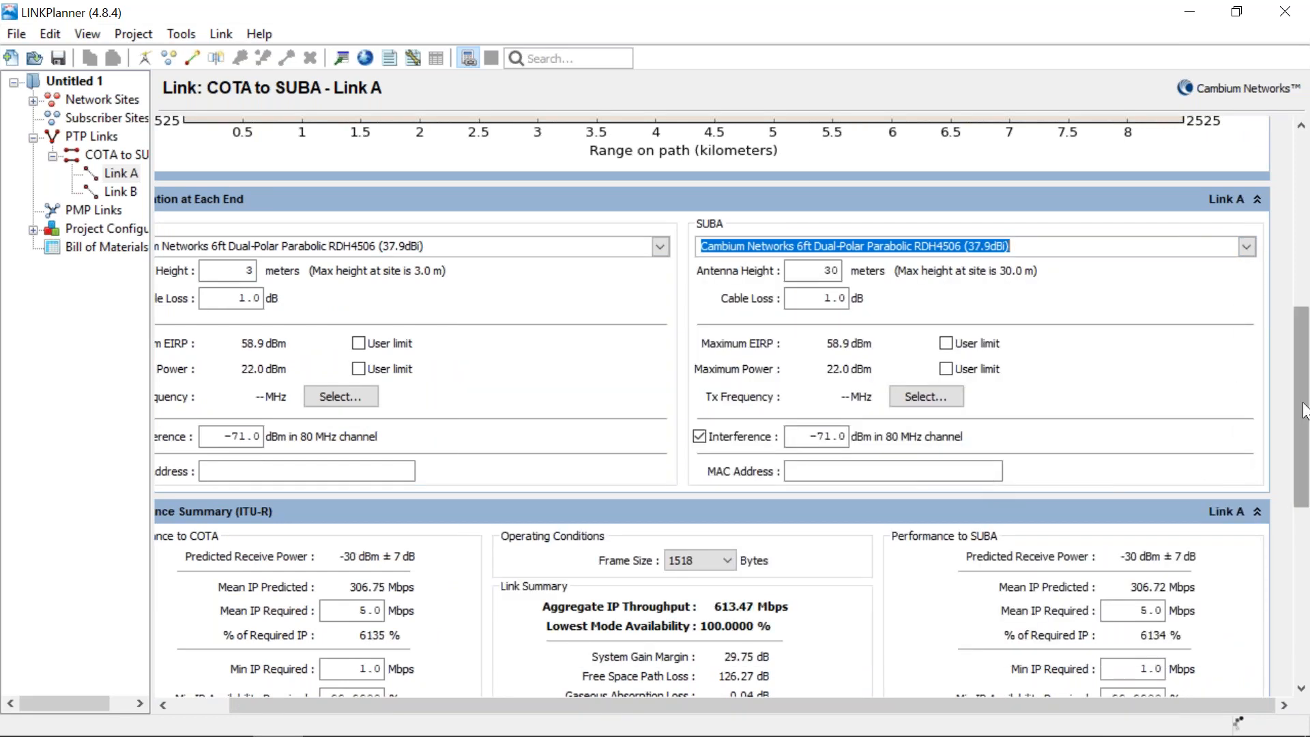
Review the performance summaries of Link A and the aggregate 2+0 link, dismissing the incoming mail notifications
drag(1303, 409, 1303, 432)
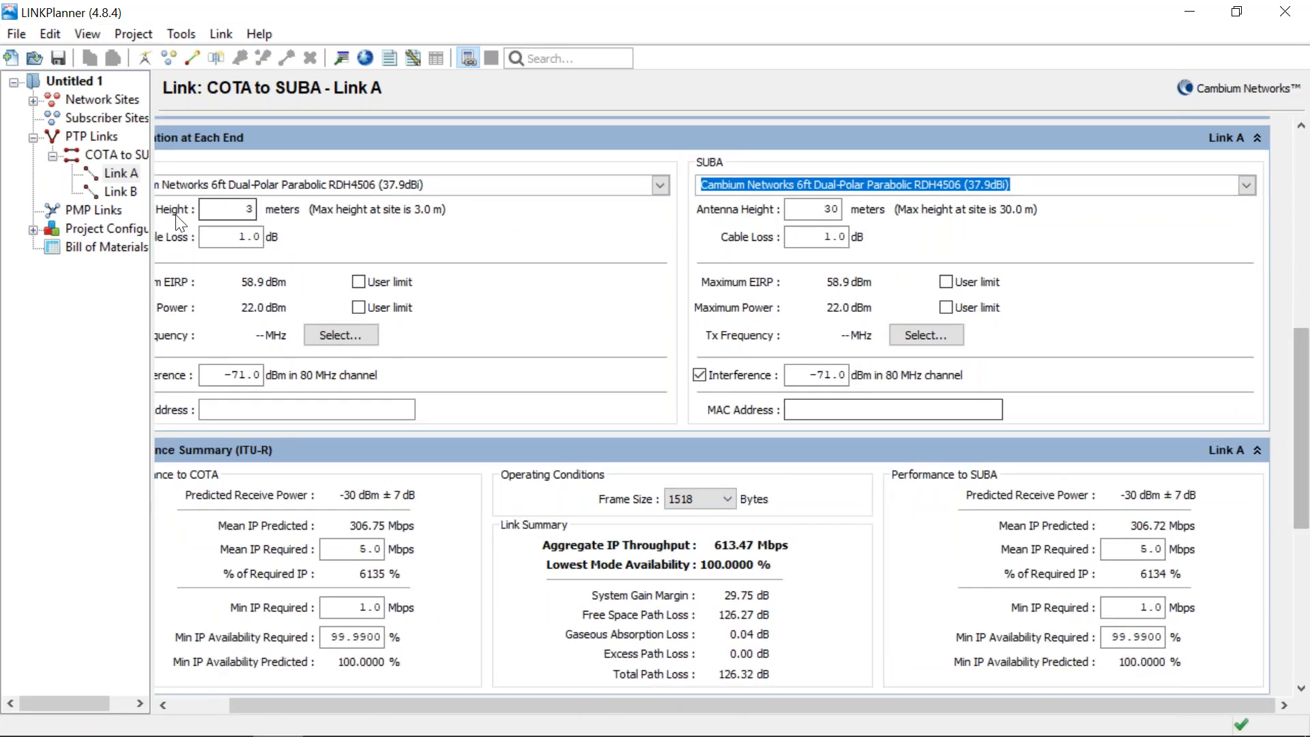
click(108, 158)
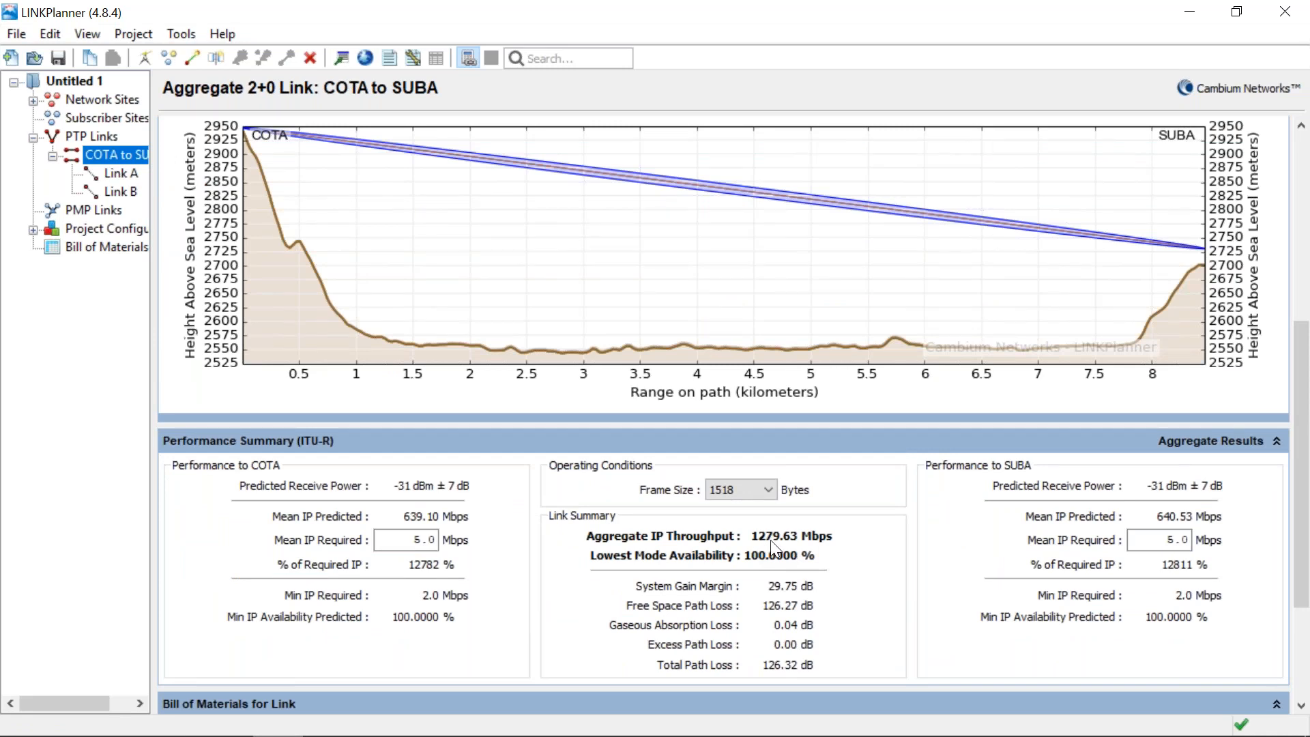
drag(1302, 454, 1302, 448)
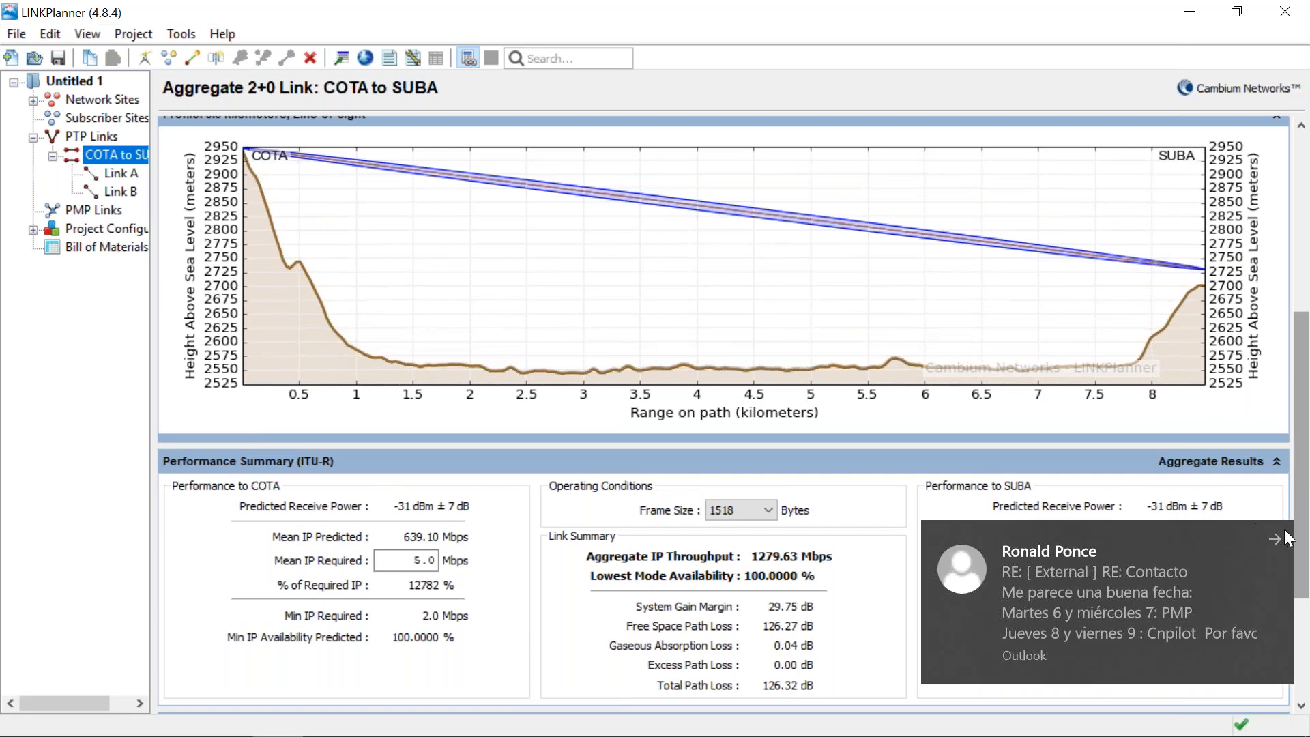
click(1274, 538)
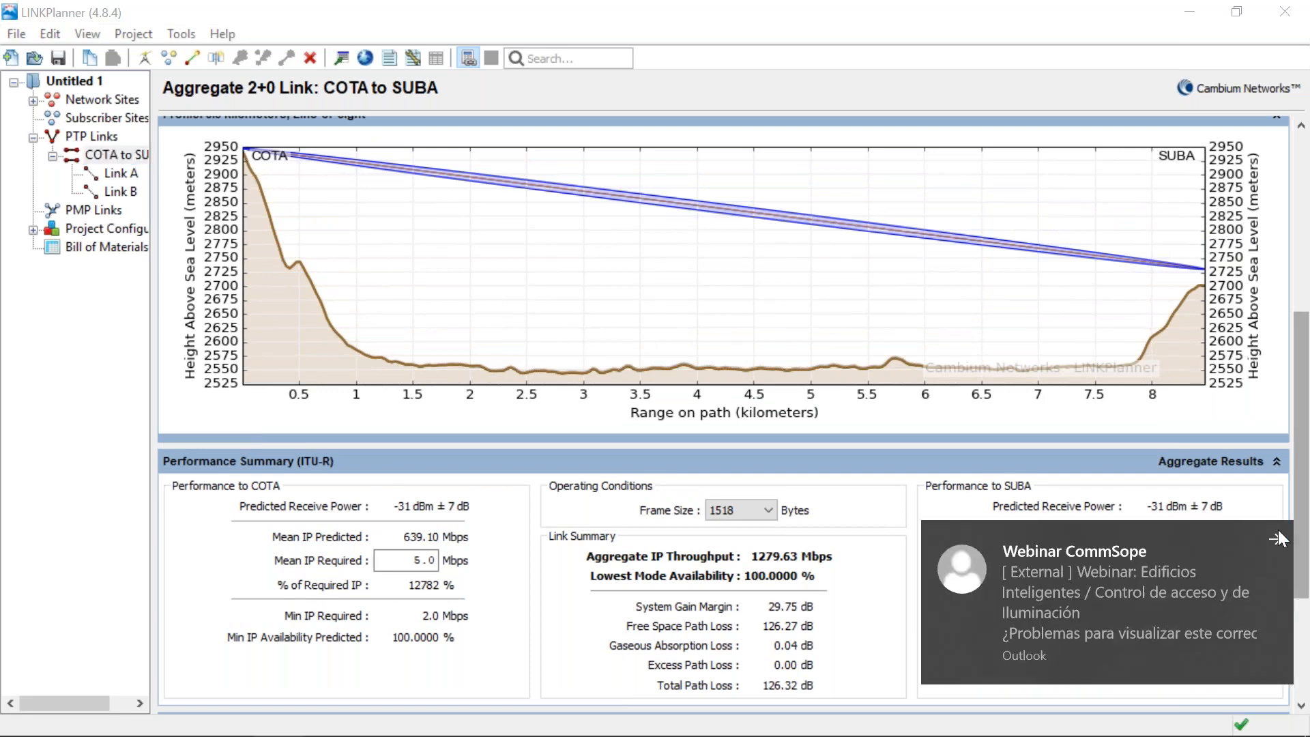
click(1277, 539)
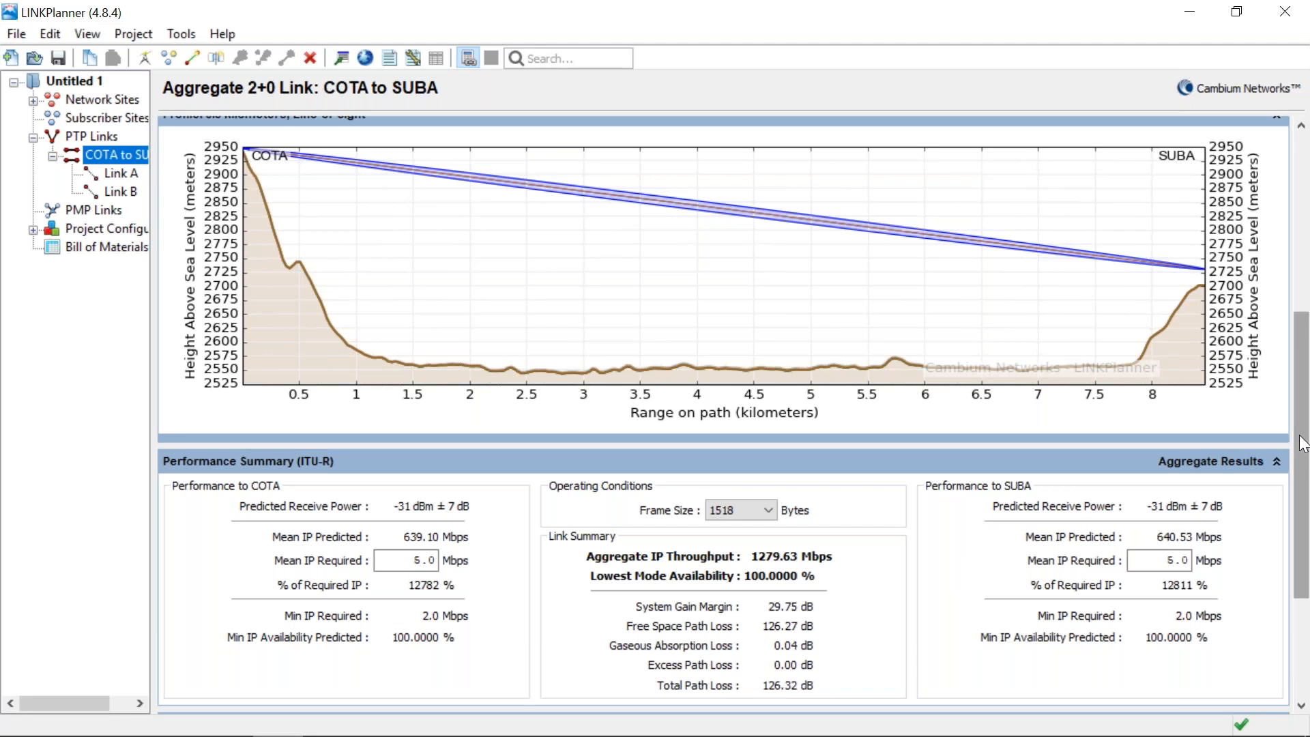
mouse_move(1303, 430)
mouse_down()
mouse_move(1303, 456)
mouse_move(1302, 428)
mouse_up()
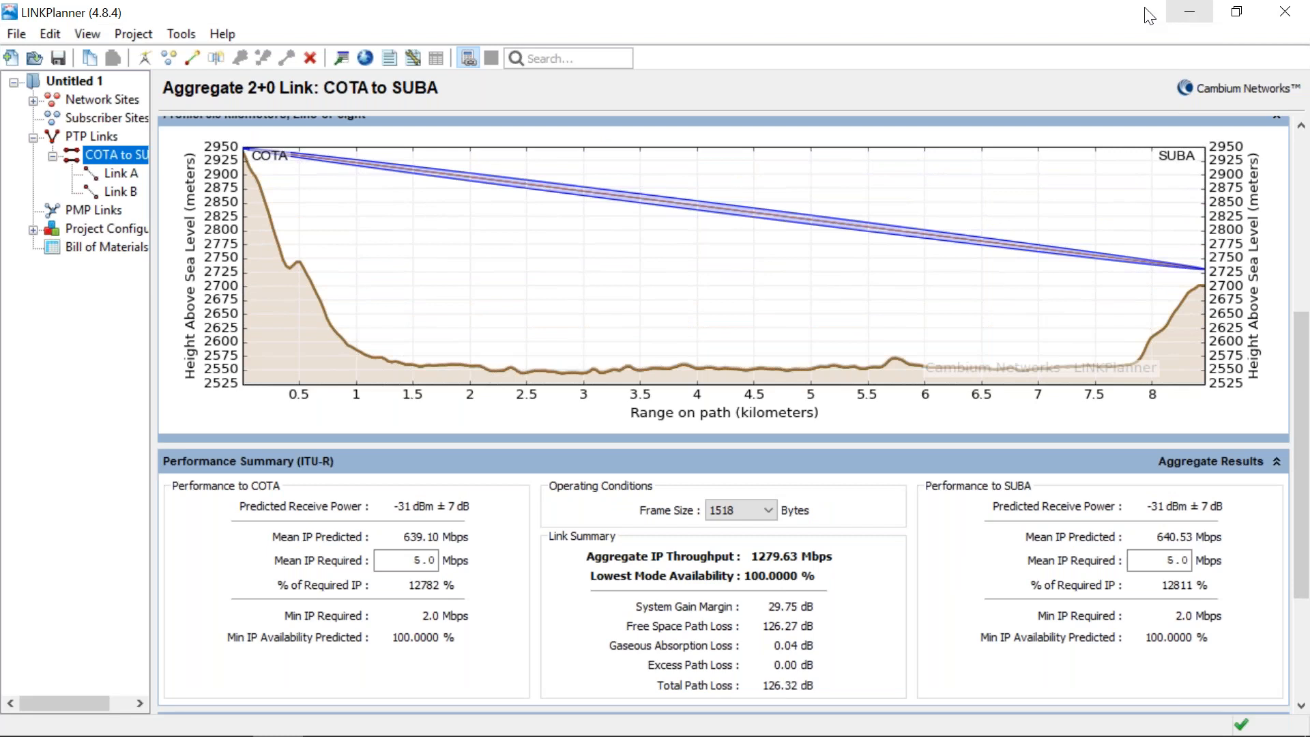
Switch to the AnyDesk remote session and log in to the PTP 550 master as admin with the account password
click(591, 727)
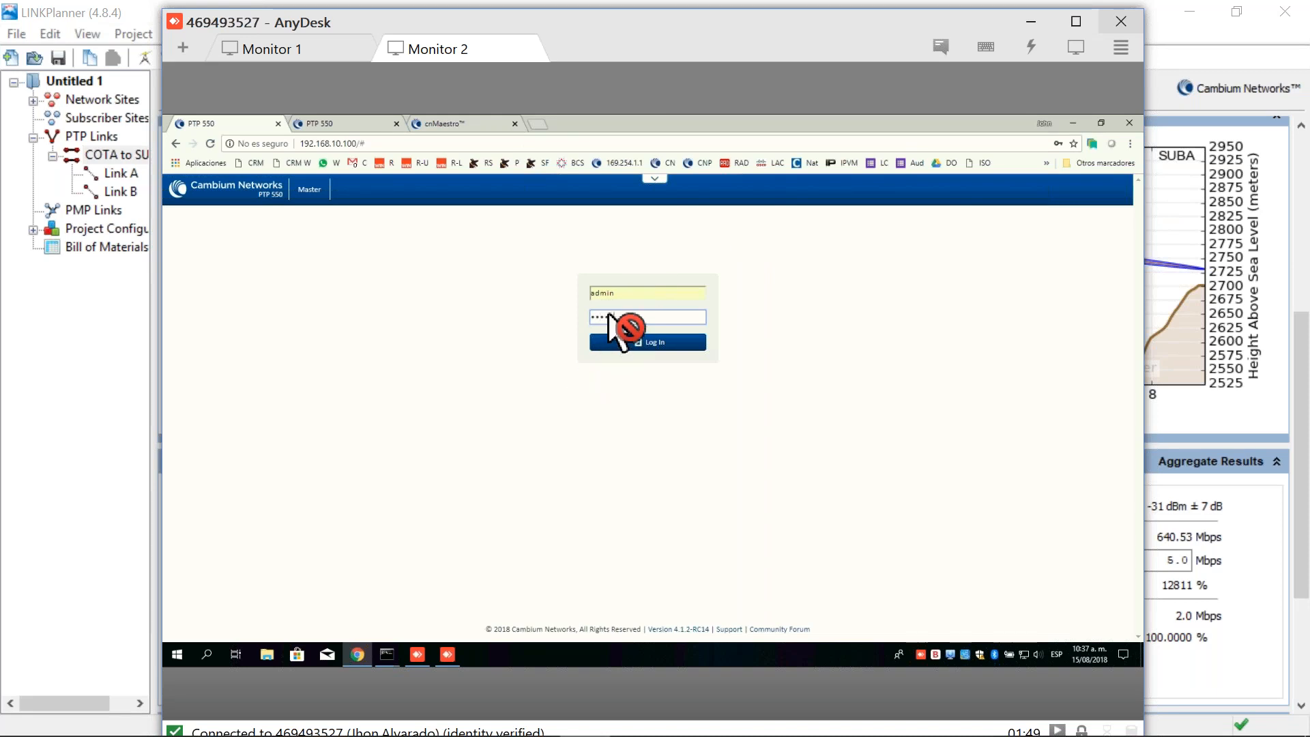
click(635, 339)
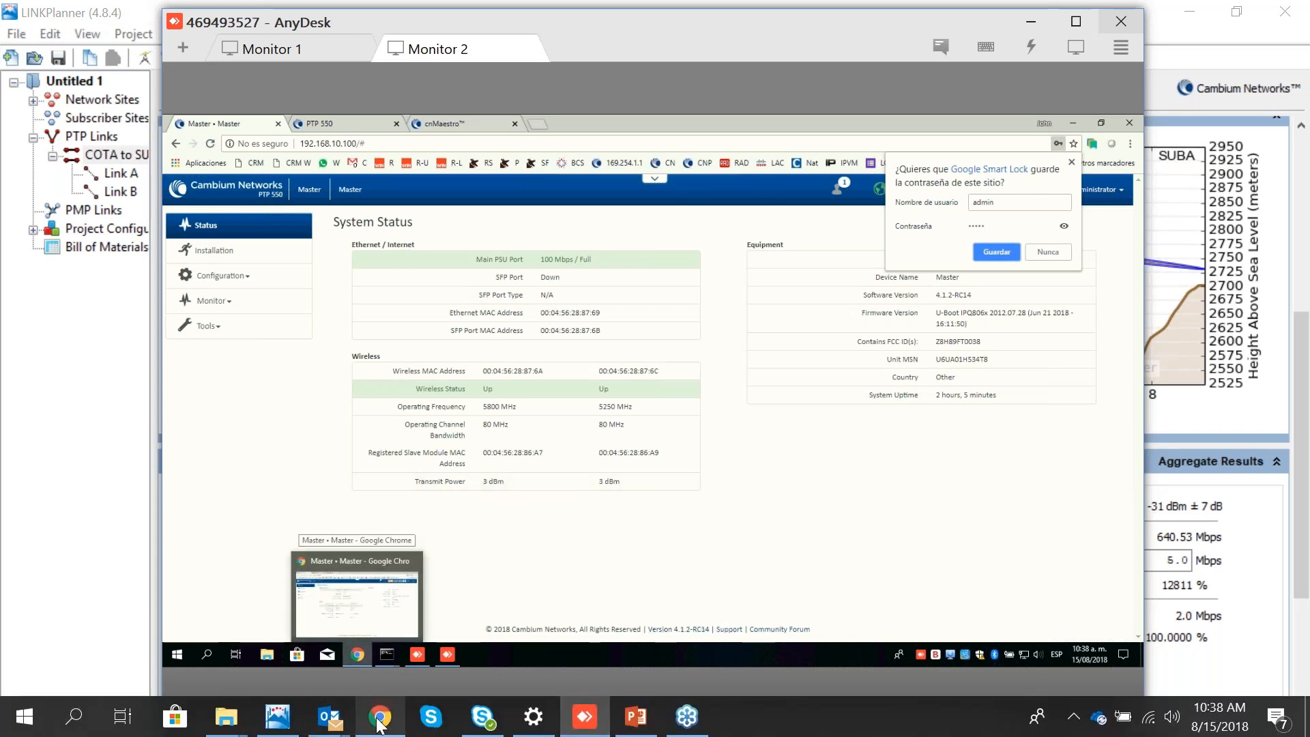
Switch to Chrome and examine the current and Beta PTP 550 software releases on the Cambium Networks Support Center's downloads page
click(377, 719)
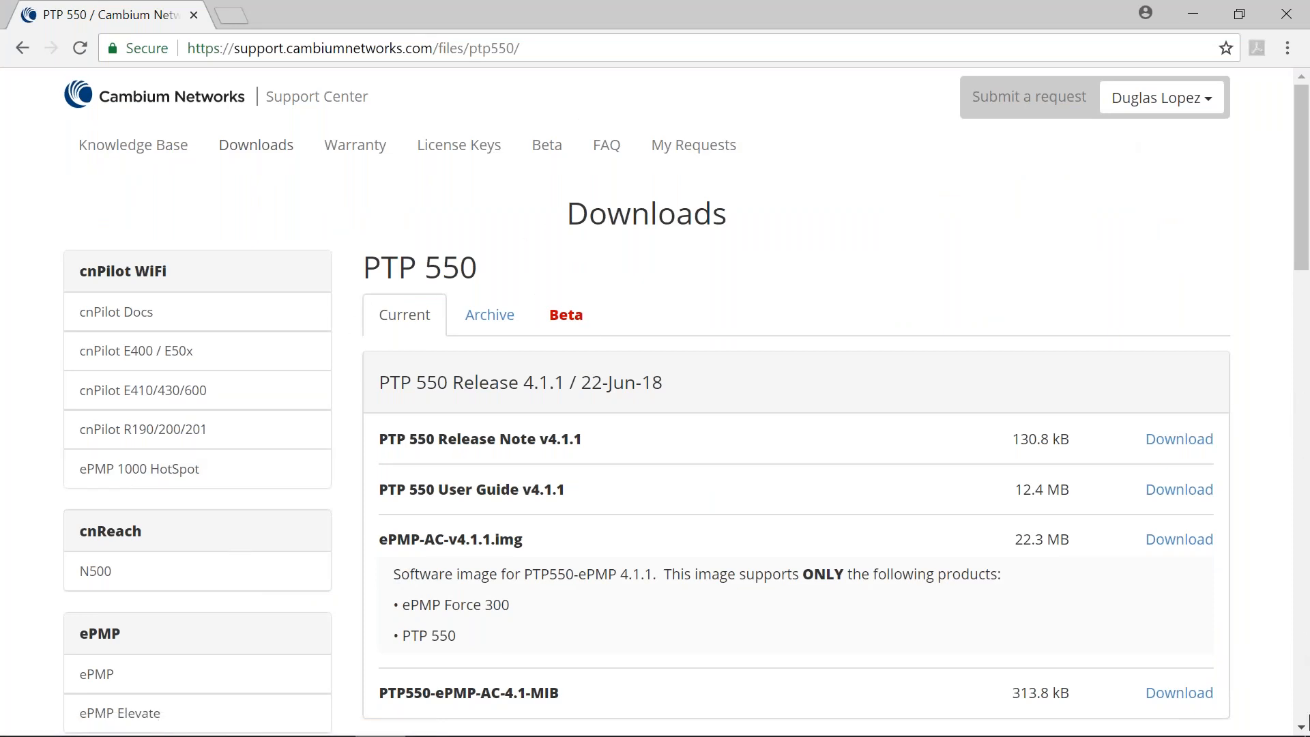
scroll(99, 118, down, 4)
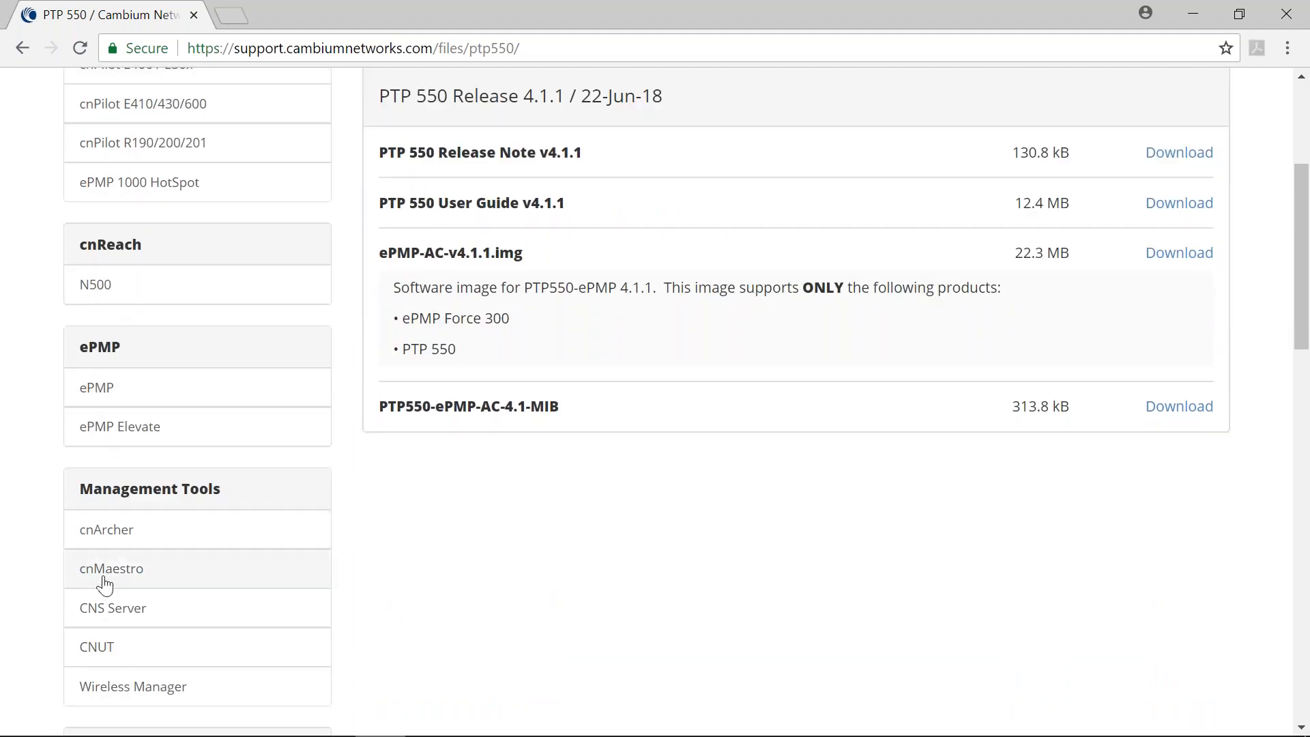
click(1300, 729)
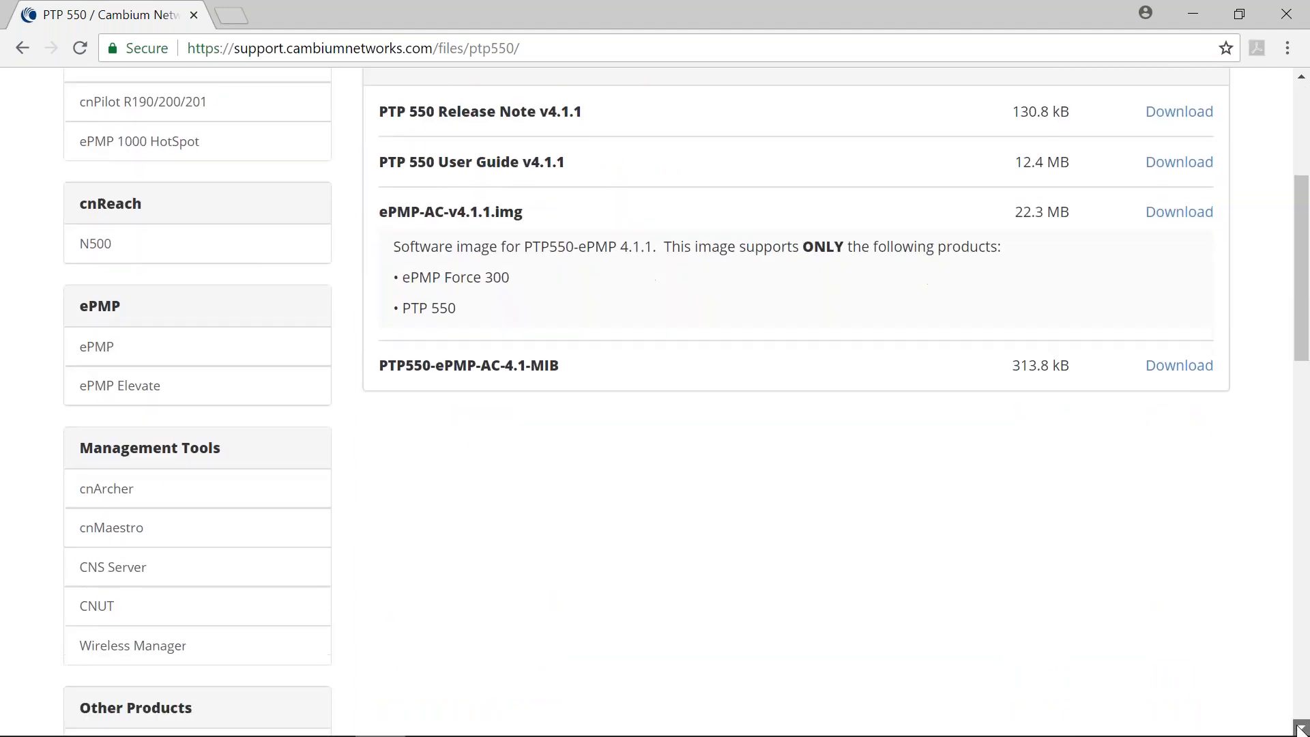
drag(1299, 729, 1299, 728)
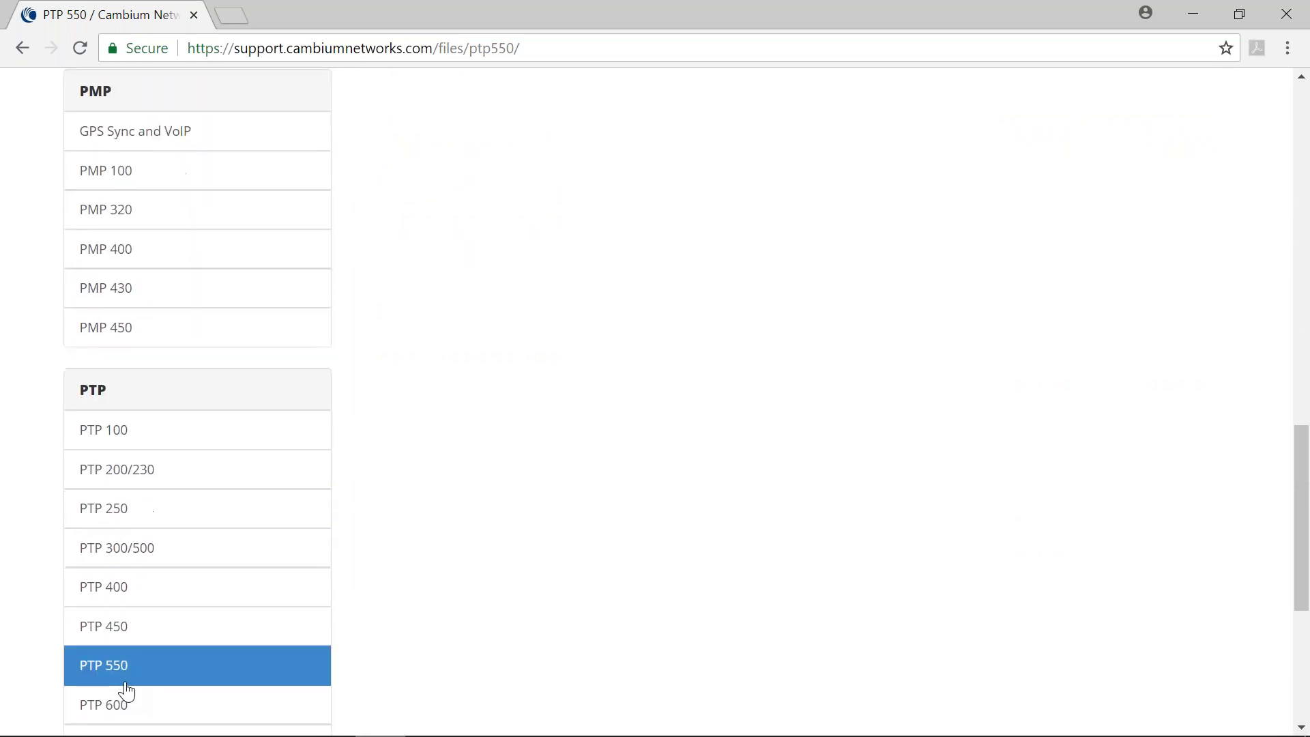
scroll(880, 258, up, 5)
scroll(877, 251, up, 10)
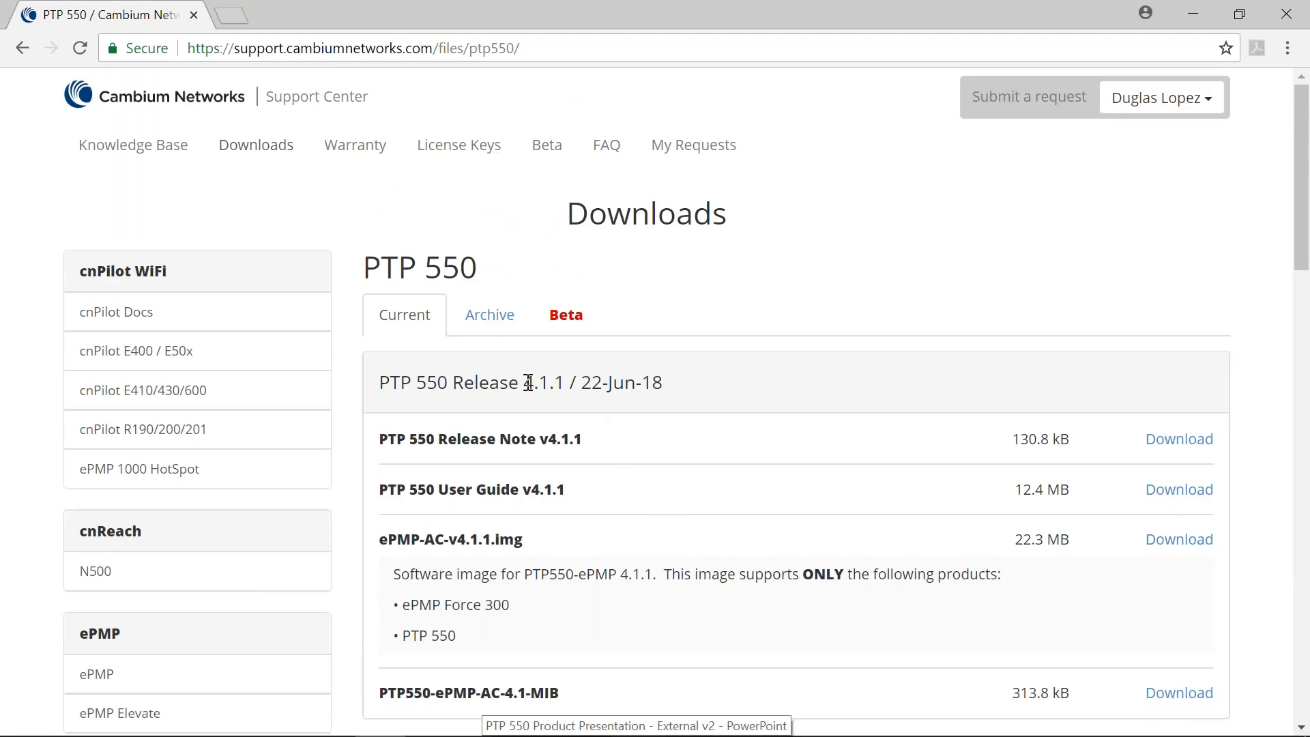
click(570, 322)
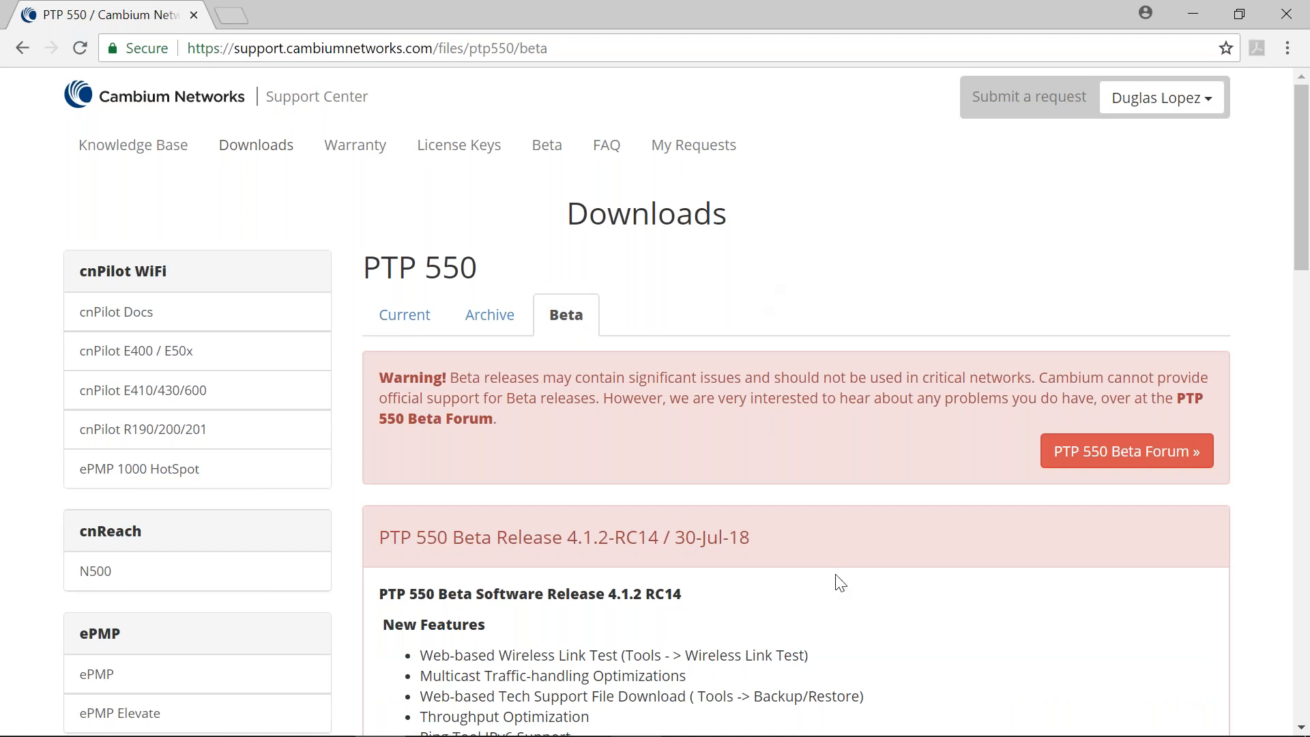
scroll(839, 583, down, 3)
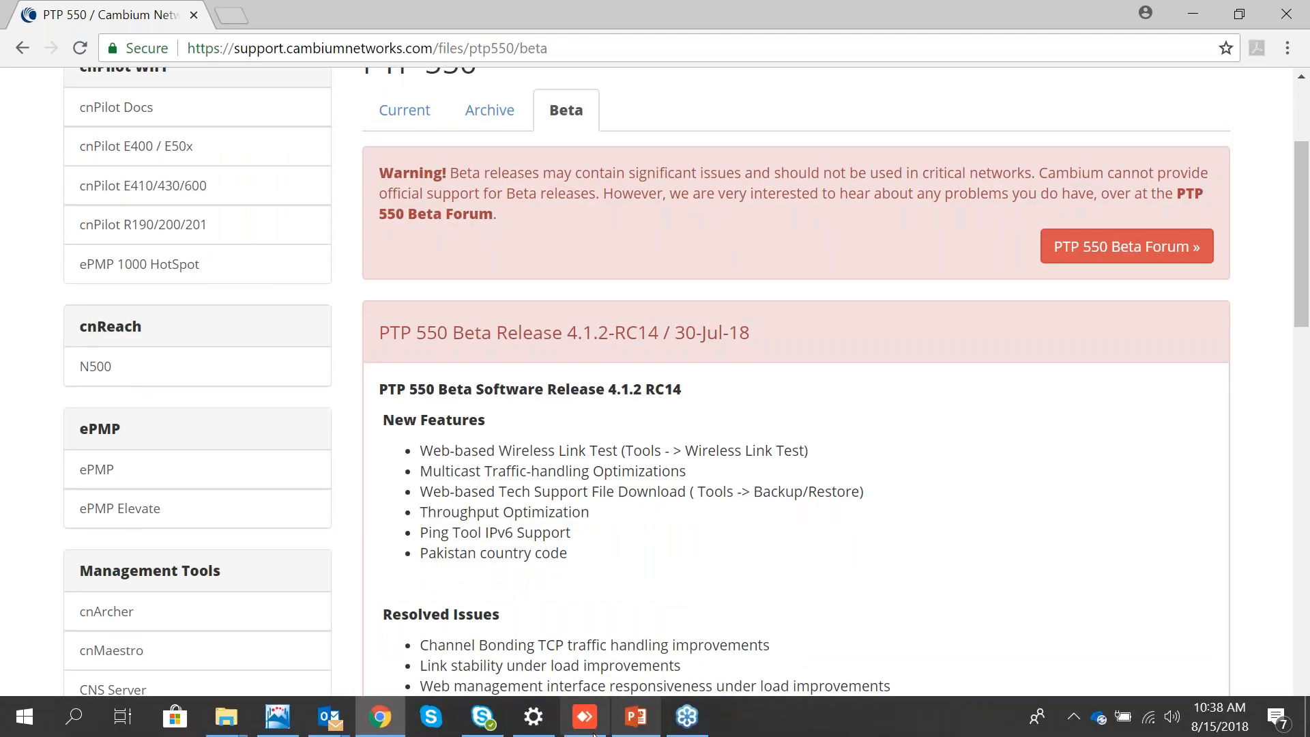
Return to the AnyDesk session and open the master's radio configuration, dismissing the browser's offer to save the password
click(585, 713)
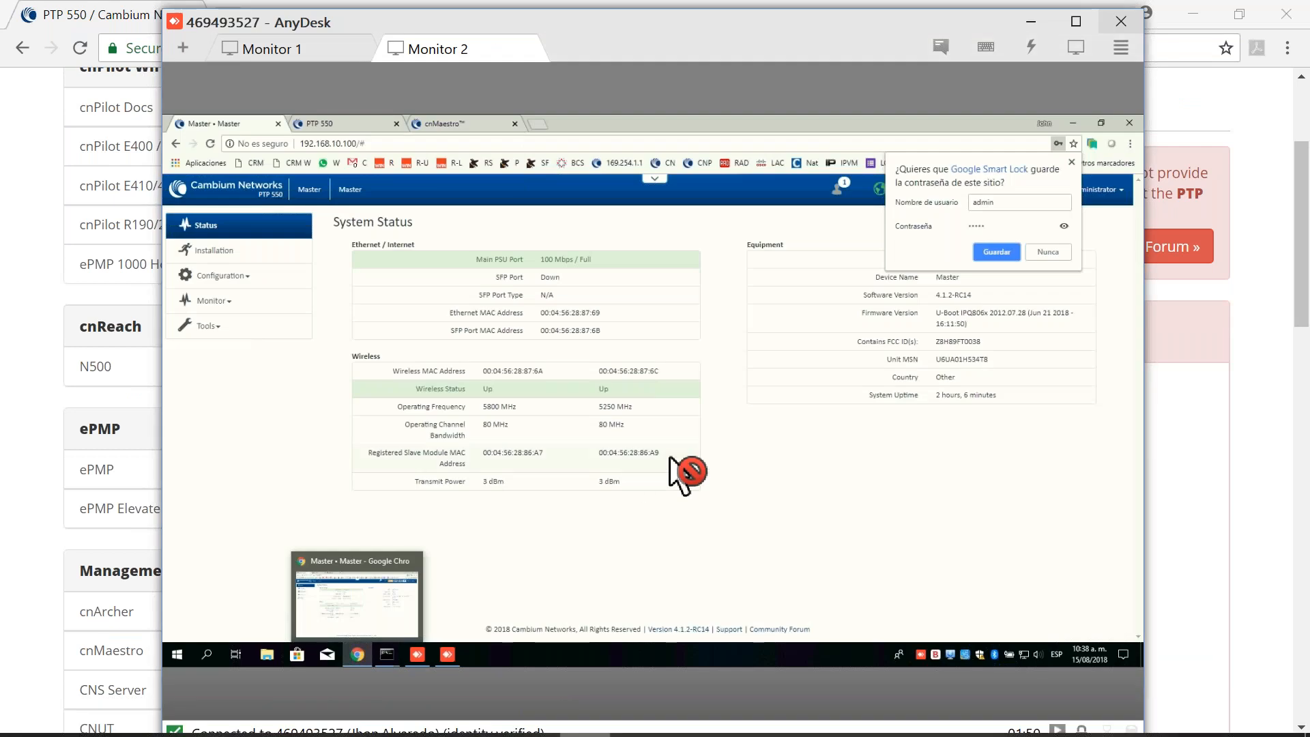
click(1071, 164)
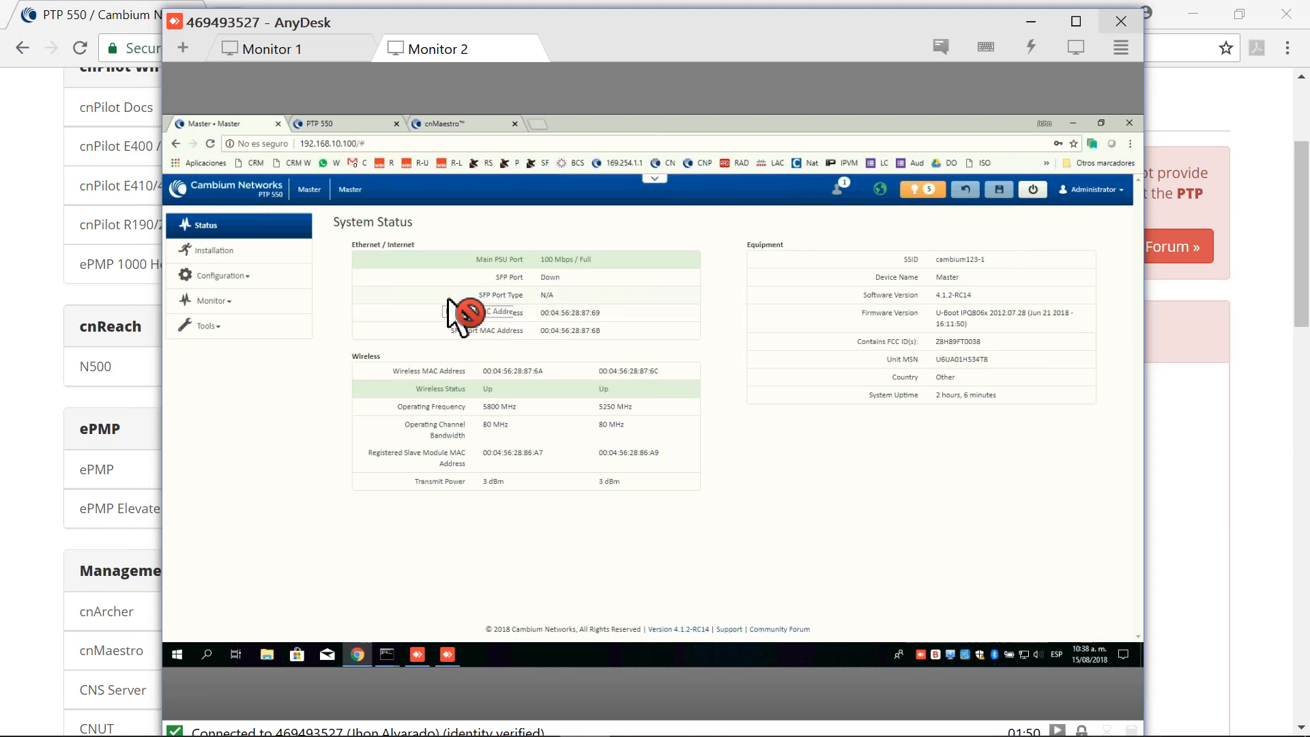
click(219, 279)
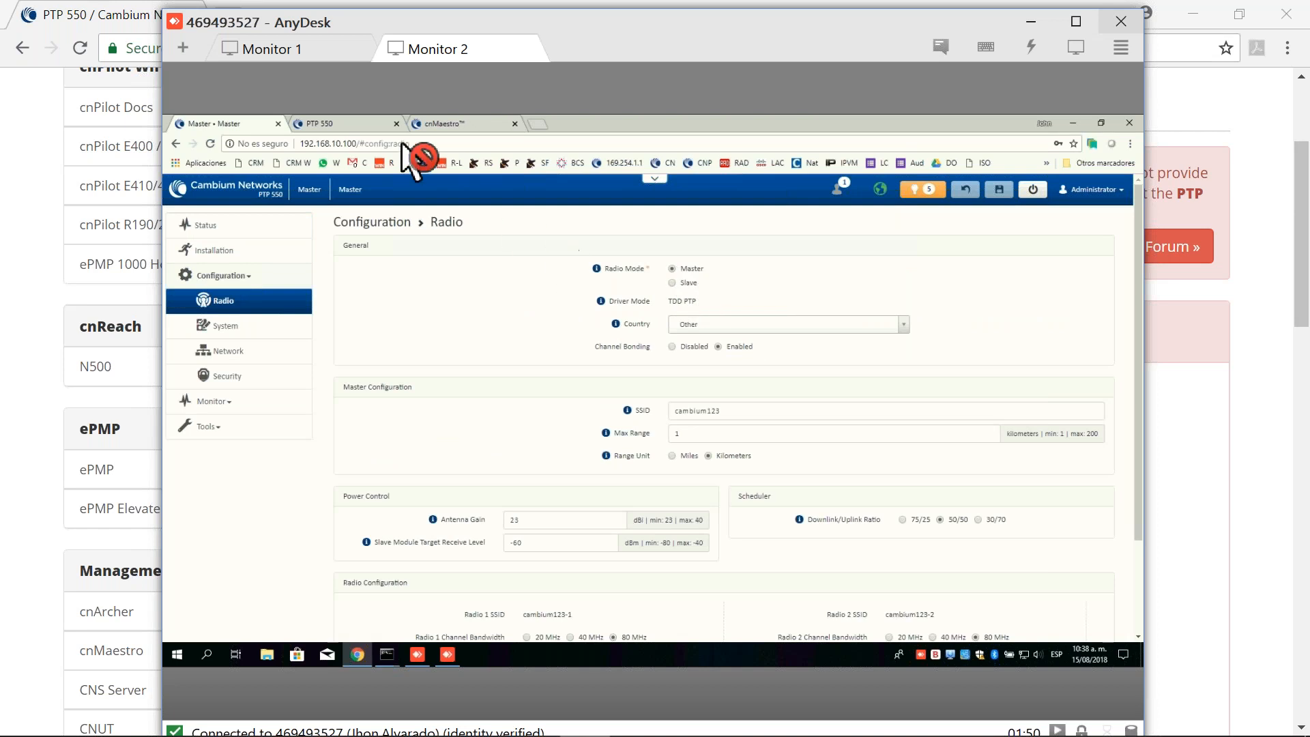
Log in to the PTP 550 slave with the account password and open its radio configuration
click(356, 125)
click(619, 315)
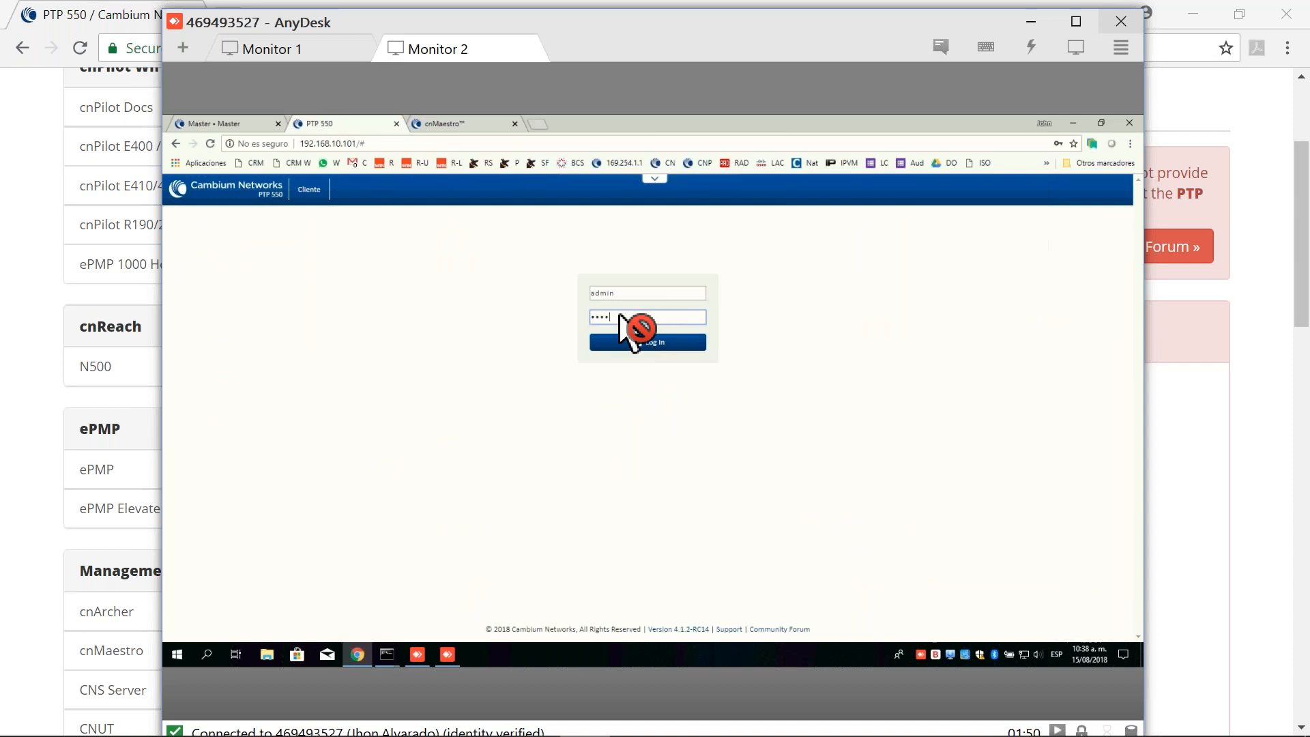
click(621, 343)
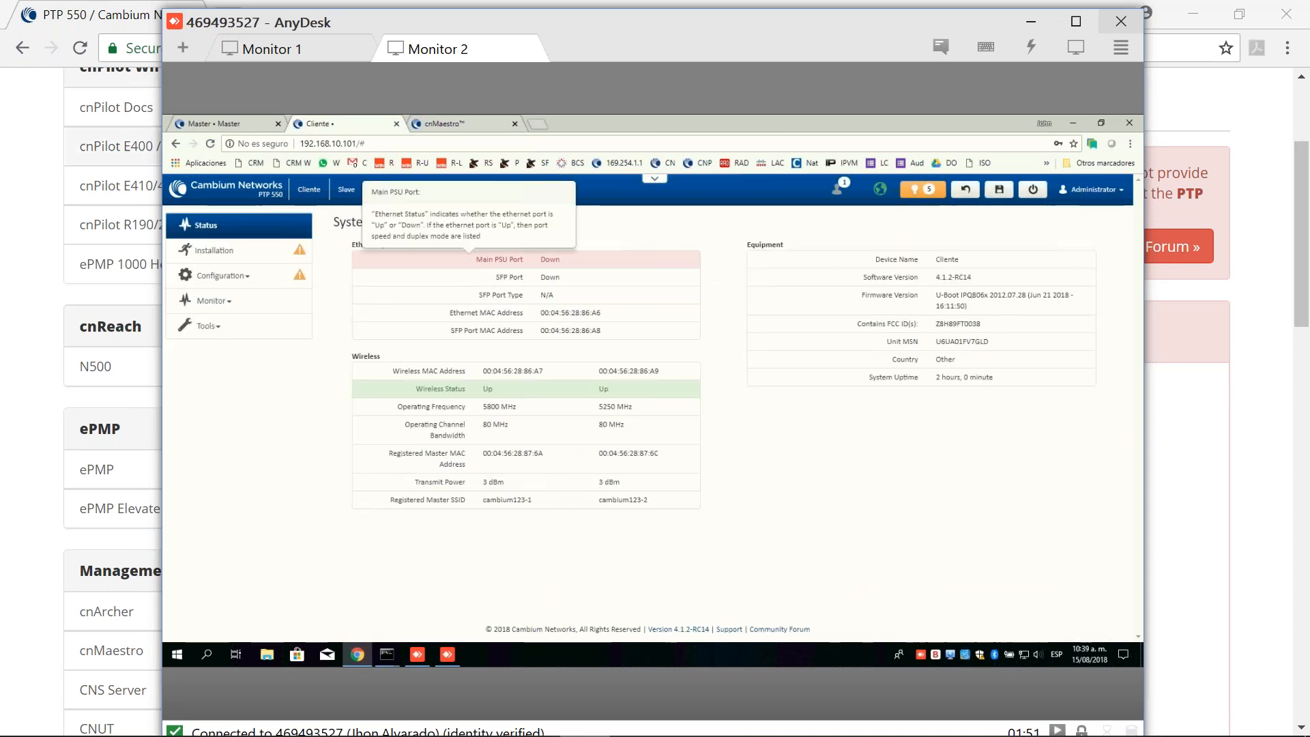
click(217, 276)
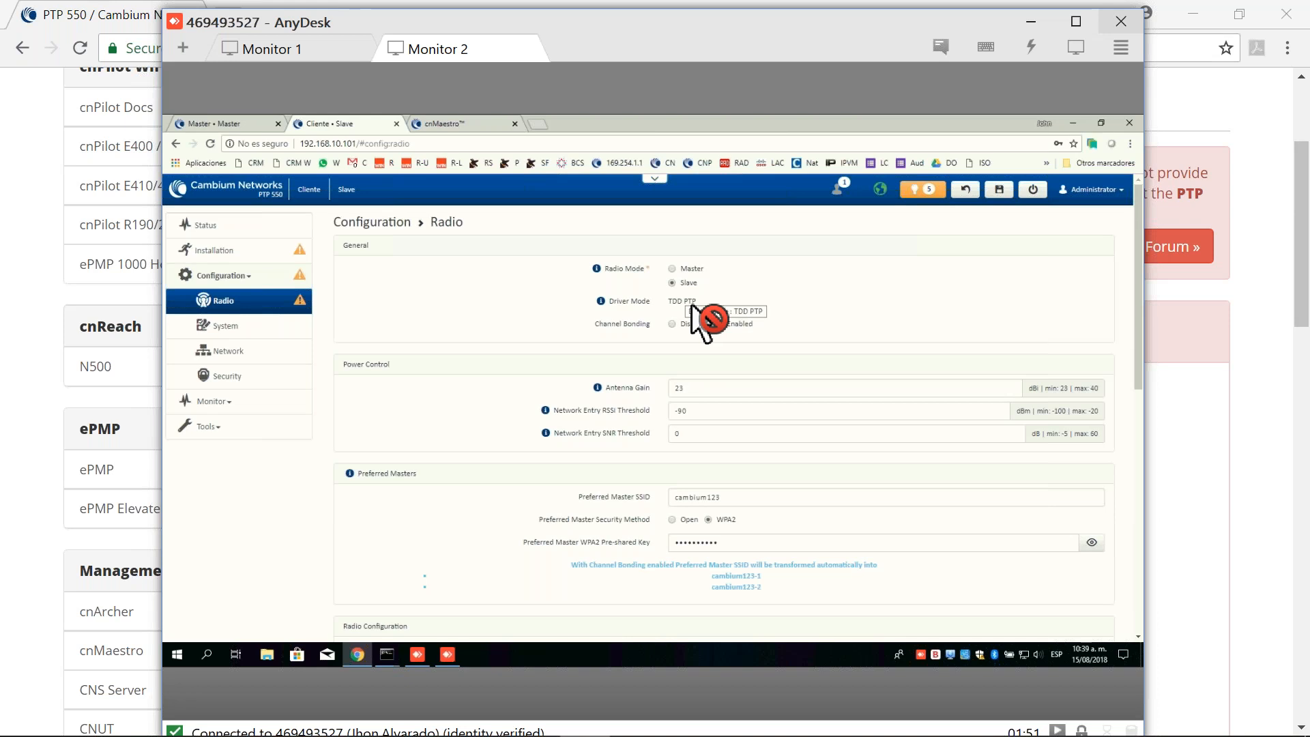
Compare the master's SSID, range, power, scheduler and per-radio channel settings with the slave's radio configuration
click(232, 126)
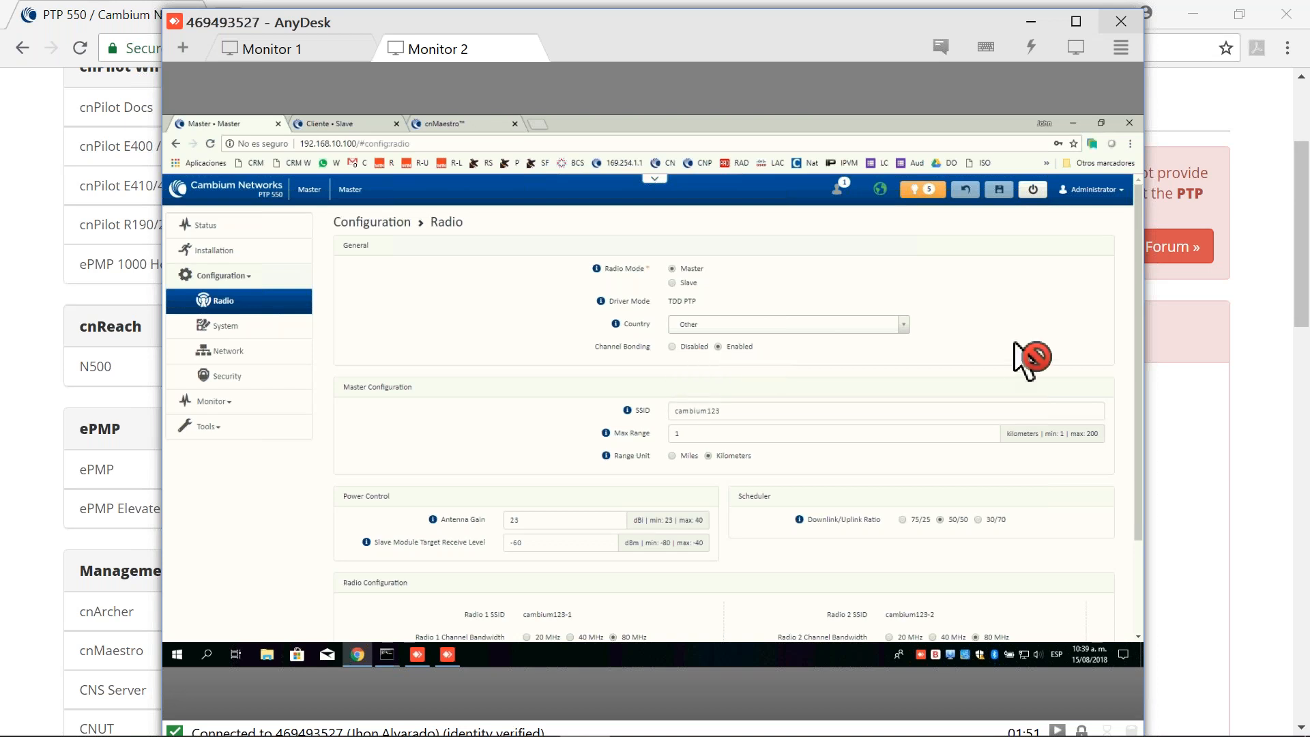
drag(1140, 301, 1138, 377)
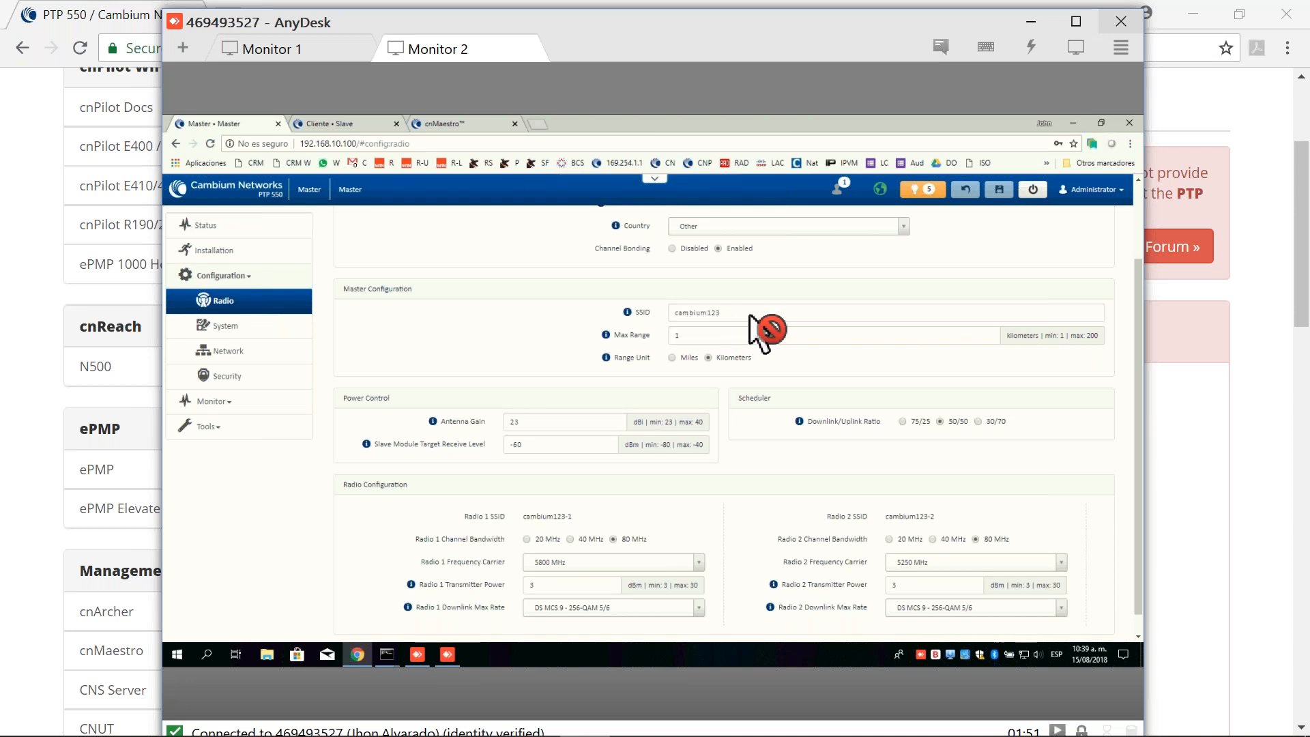
click(355, 127)
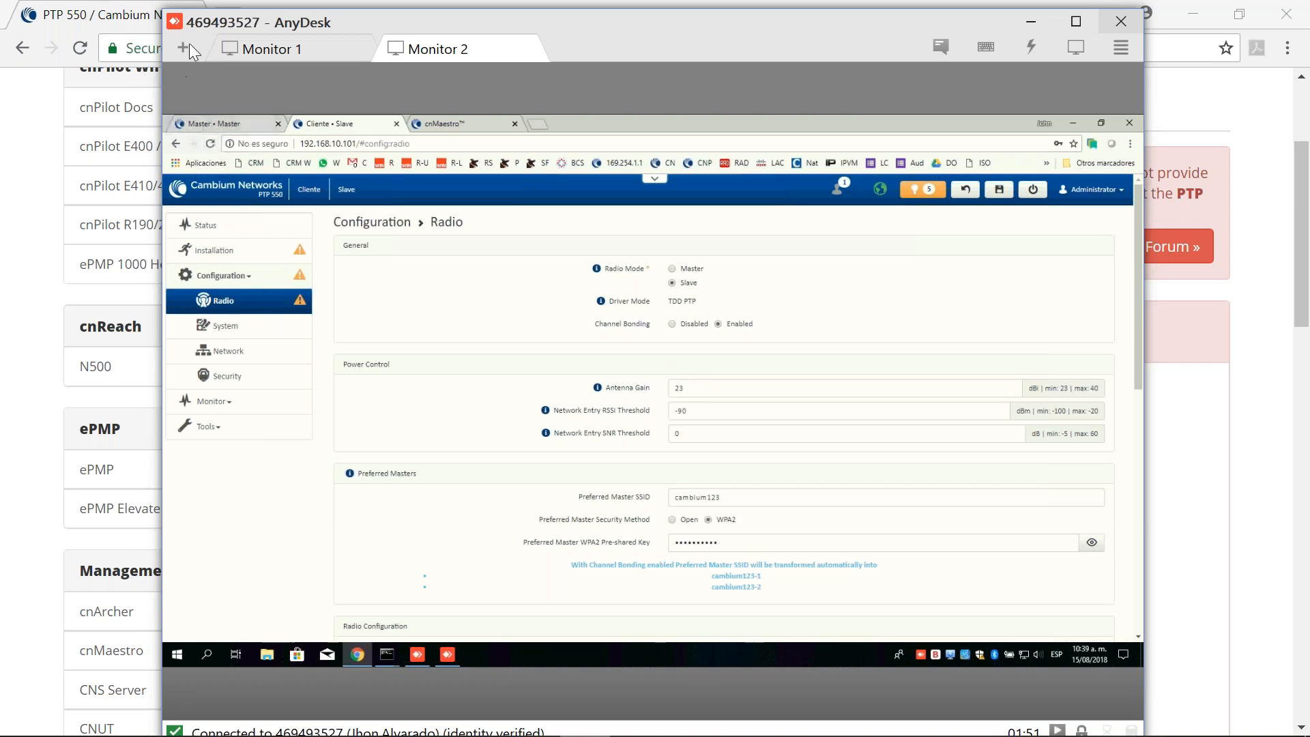
click(259, 126)
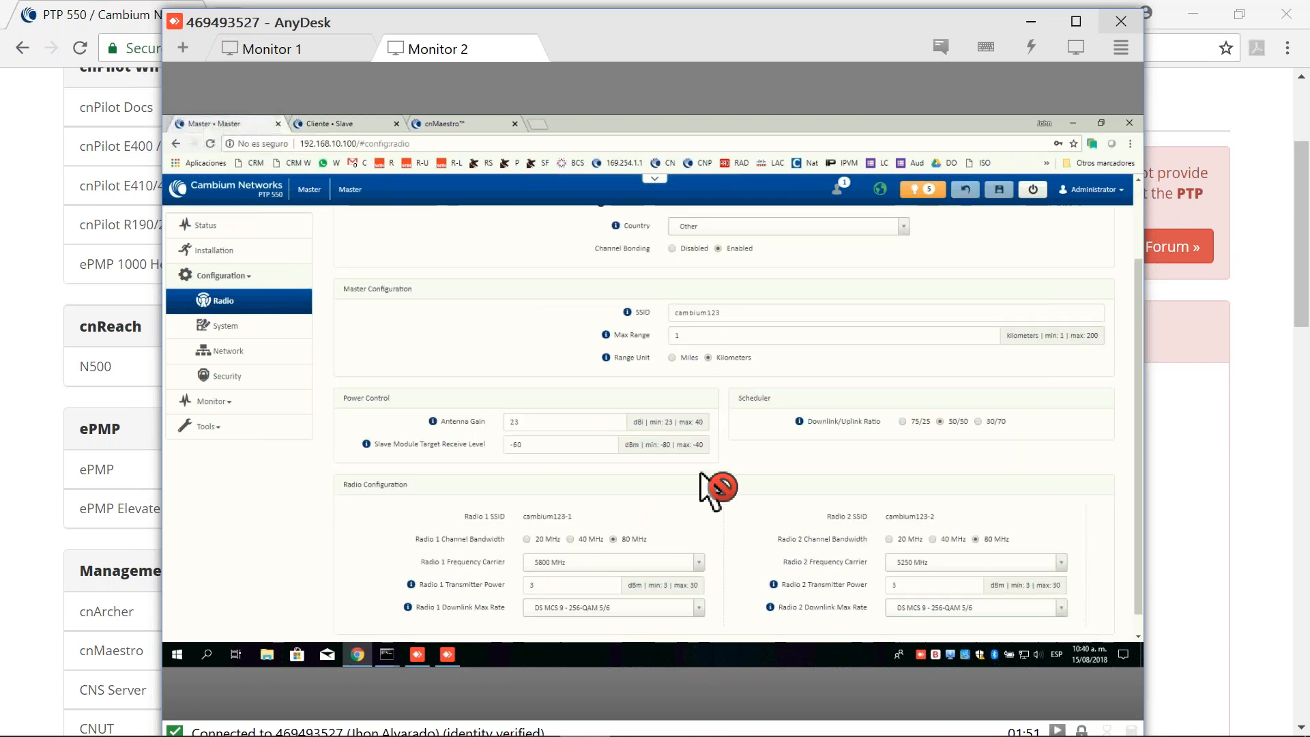
drag(1137, 334, 1141, 364)
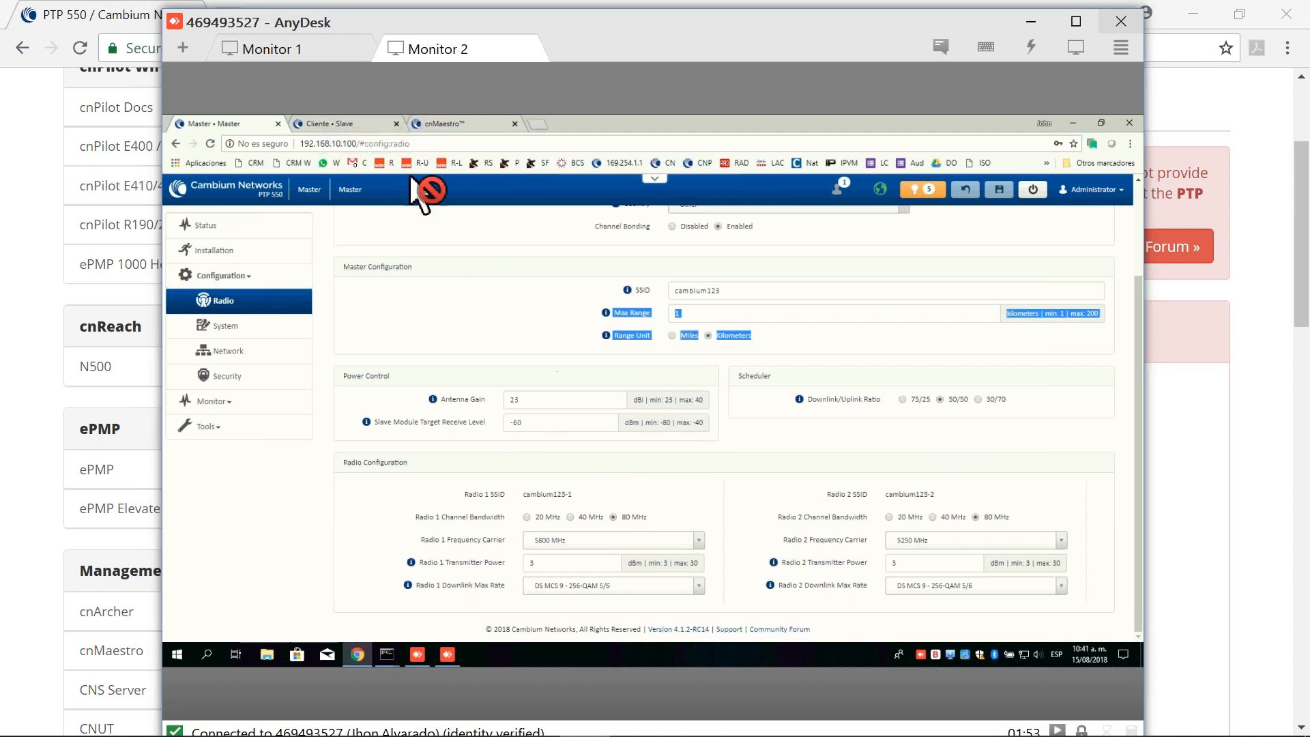
Examine the slave's preferred master settings, per-radio transmit power and 80 MHz frequency scan lists
click(351, 125)
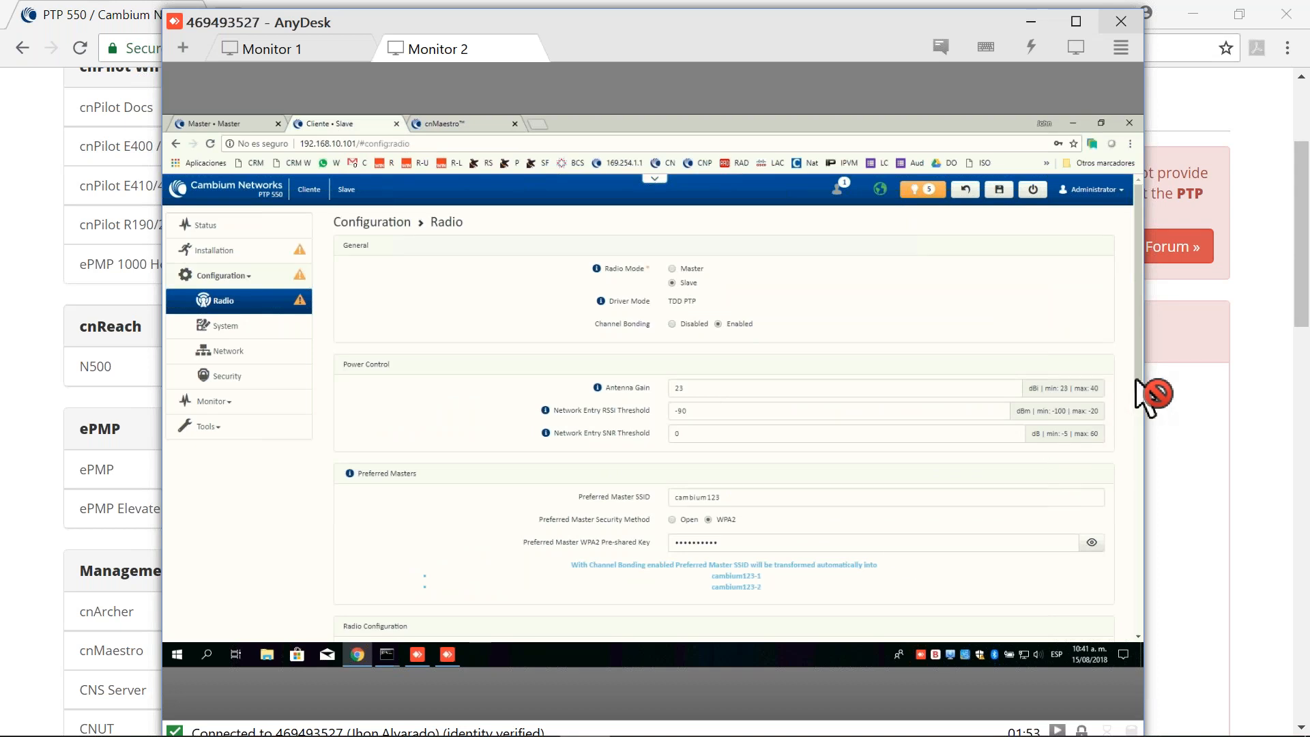
scroll(1086, 462, down, 5)
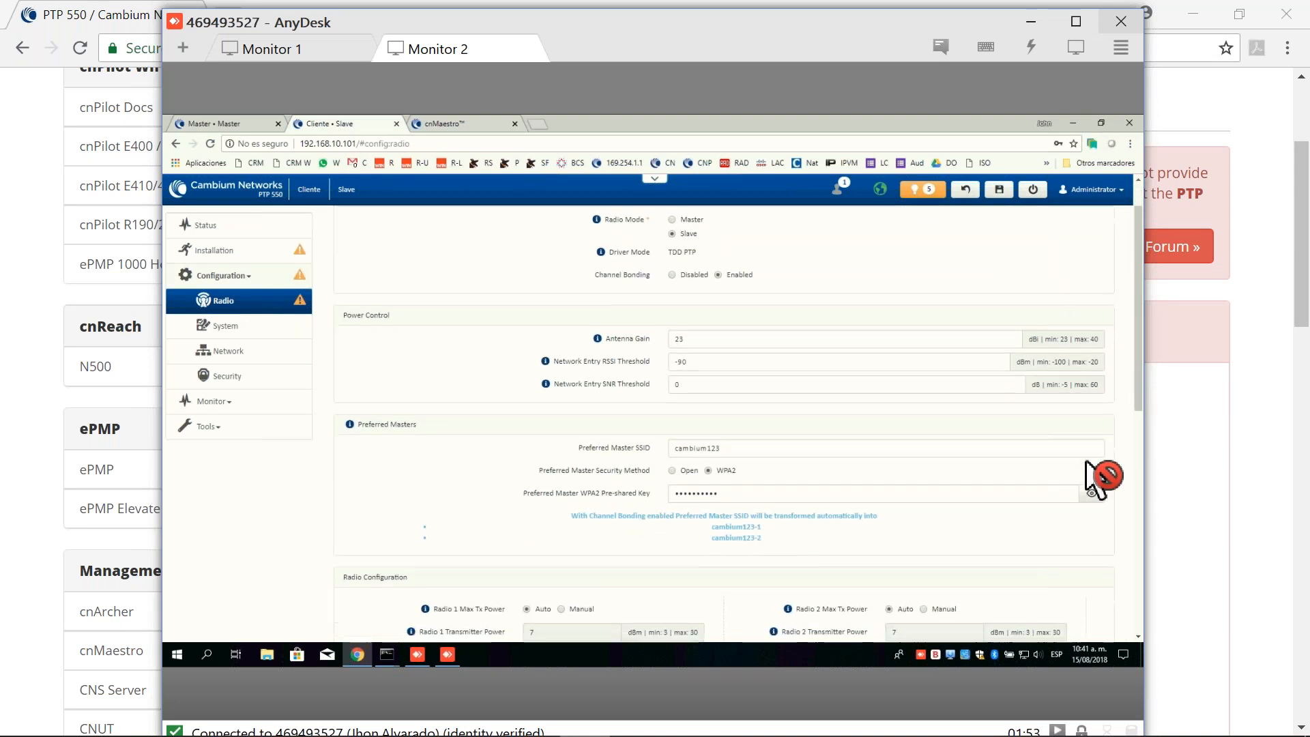
scroll(1098, 475, down, 2)
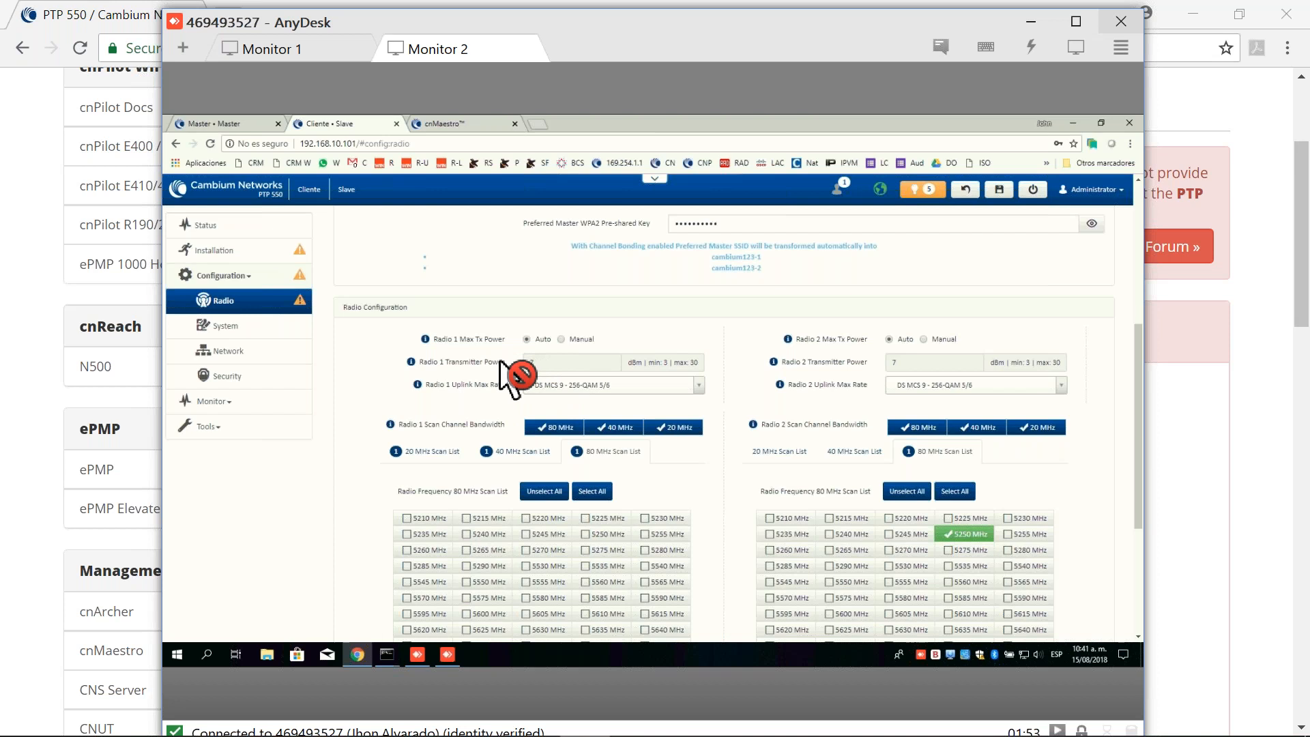
Review the master's performance statistics and the wireless status of its registered slave modules
click(217, 123)
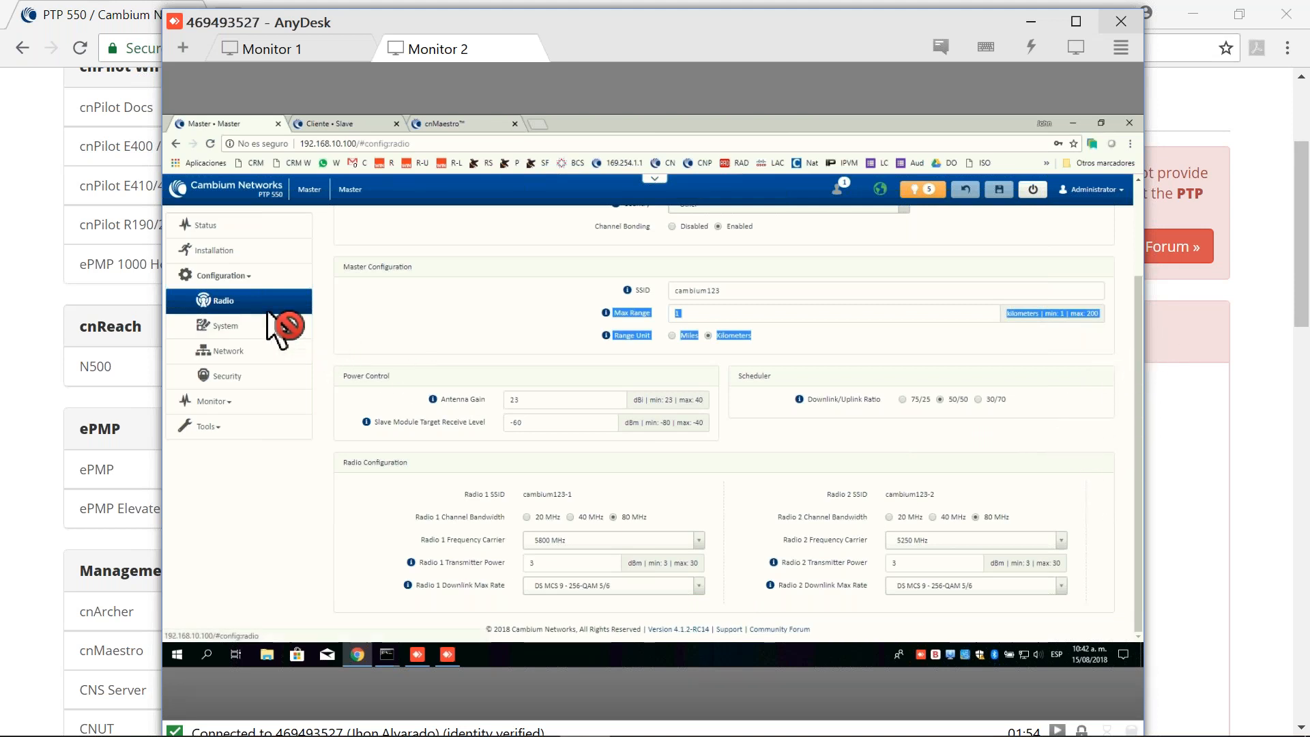
click(220, 404)
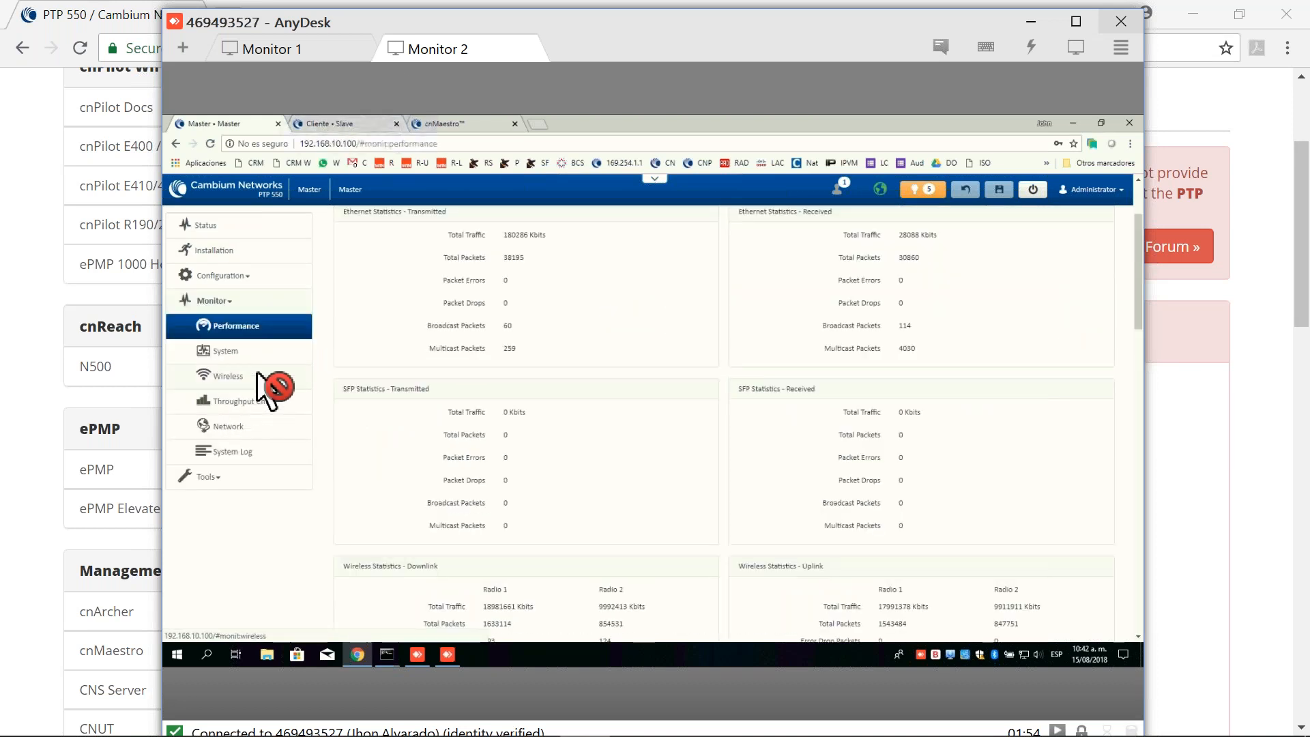
click(237, 377)
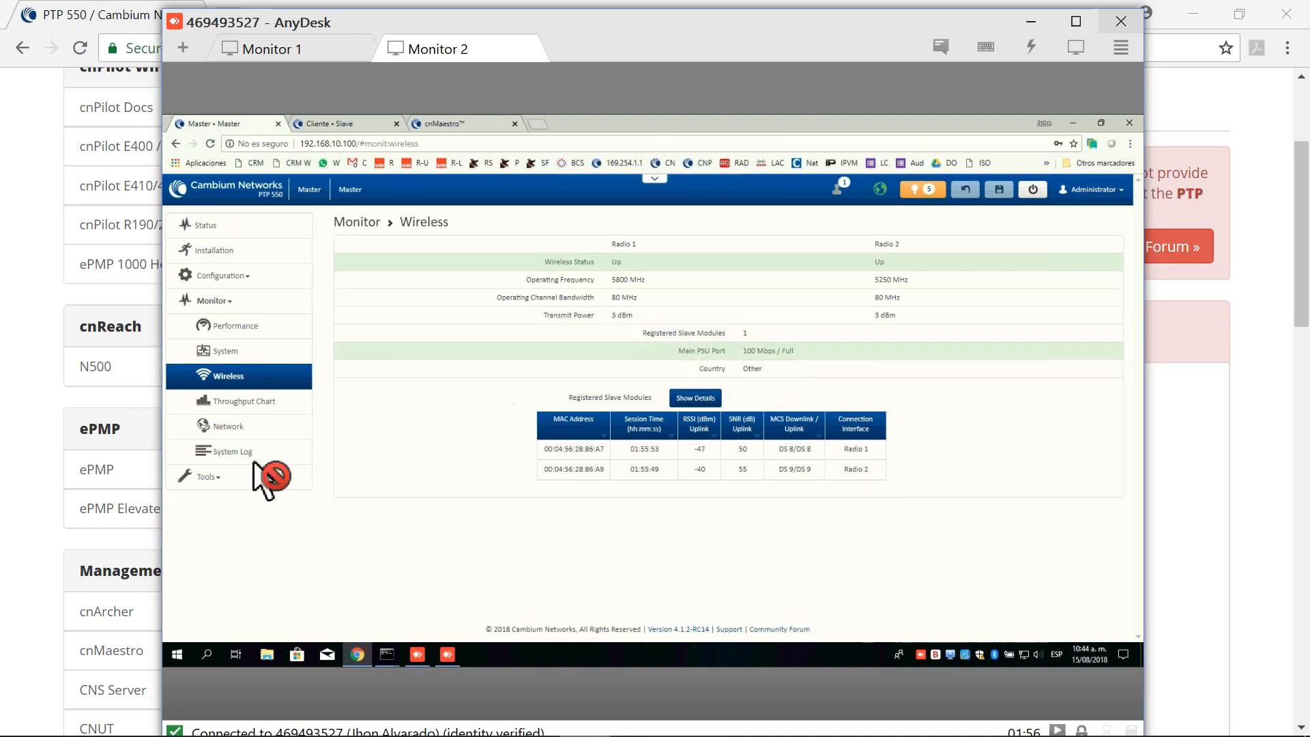
Open the master's eAlign tool and examine Radio 1's current and peak RSSI and its signal level chart
click(215, 477)
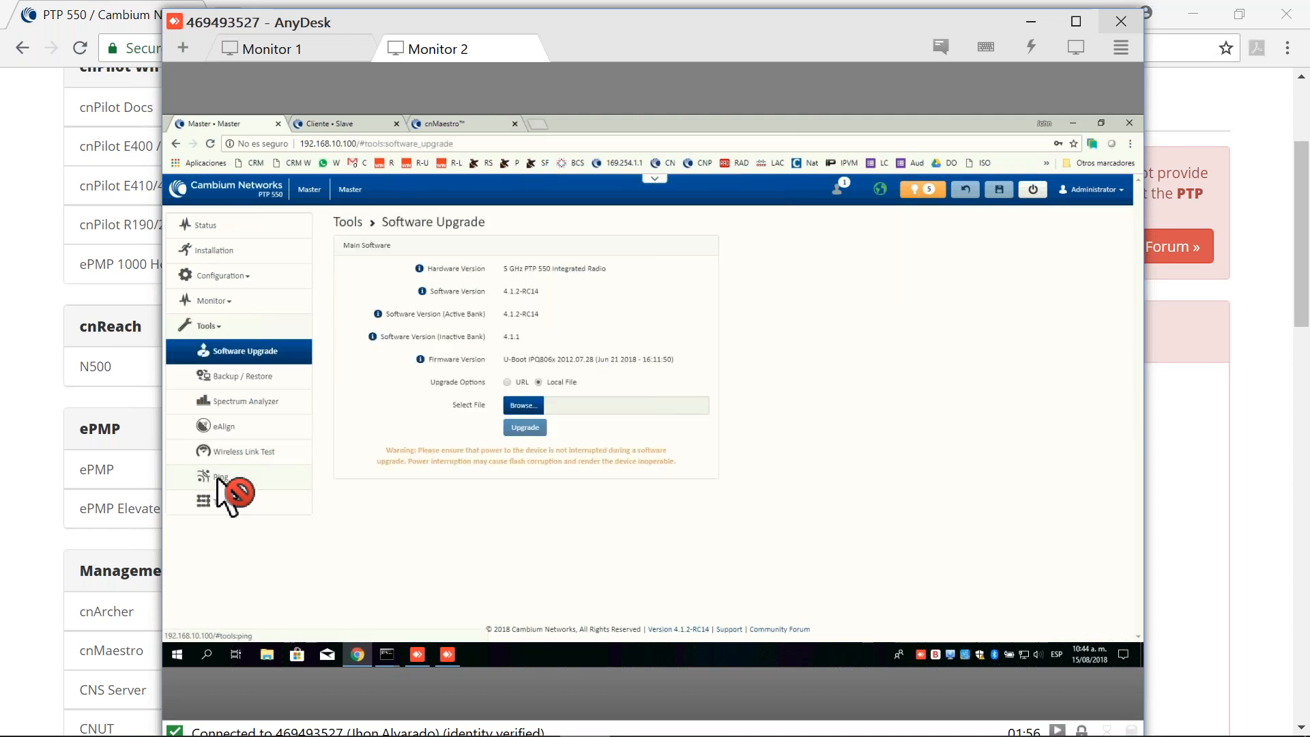
click(227, 428)
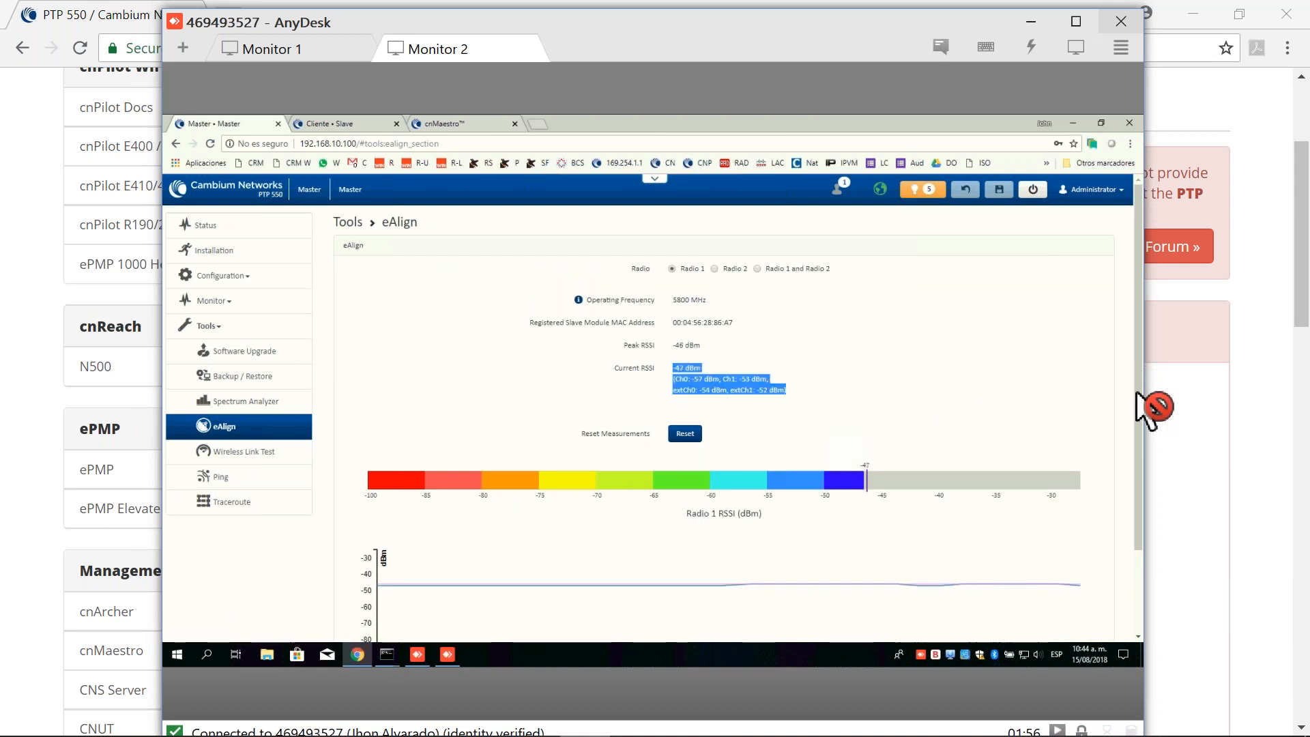
scroll(1137, 392, down, 2)
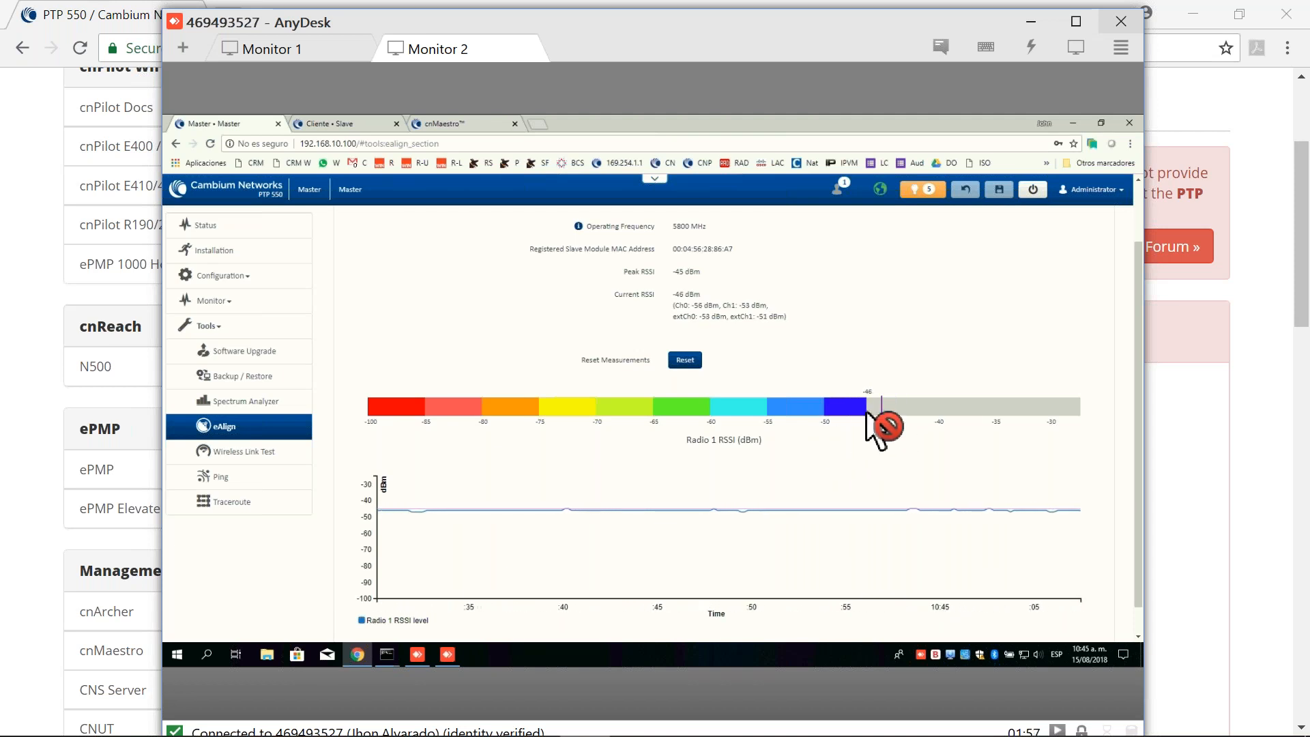
Run a wireless link test on the master in Channel Bonding mode with large 1500-byte packets for 20 seconds
click(232, 452)
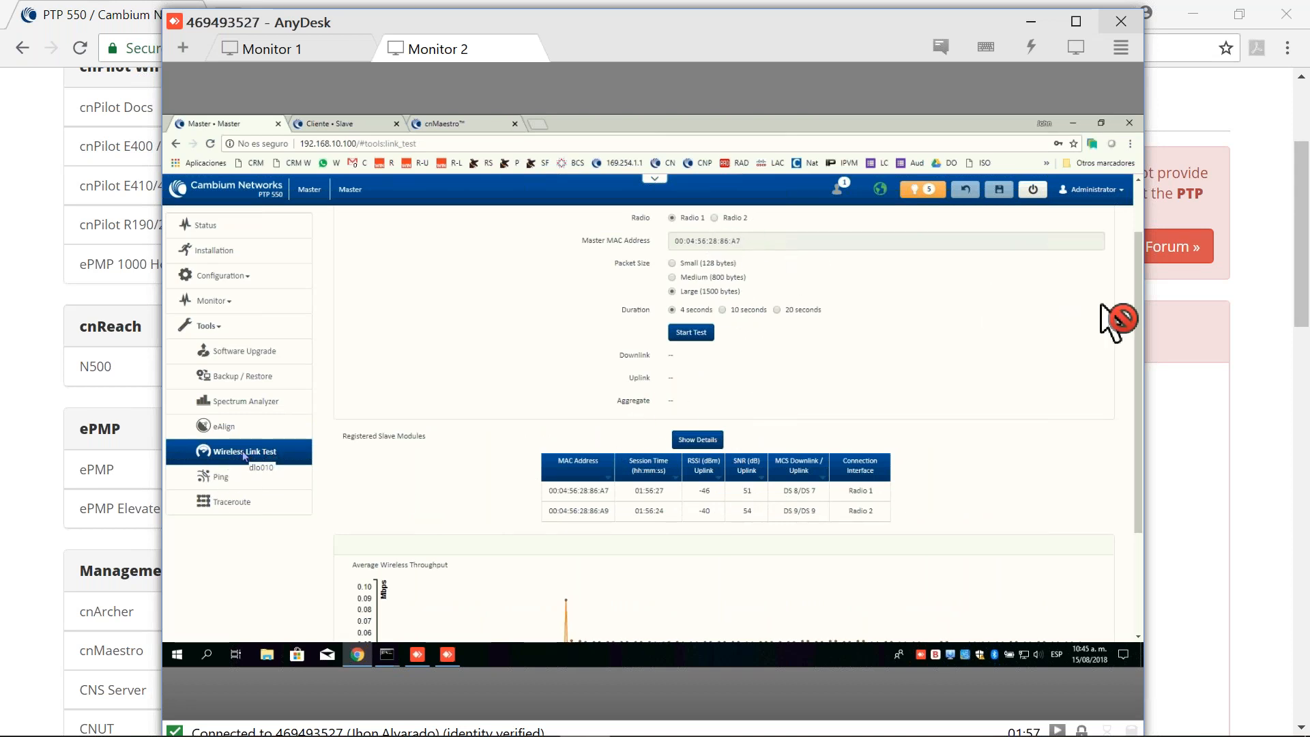
scroll(1076, 281, up, 1)
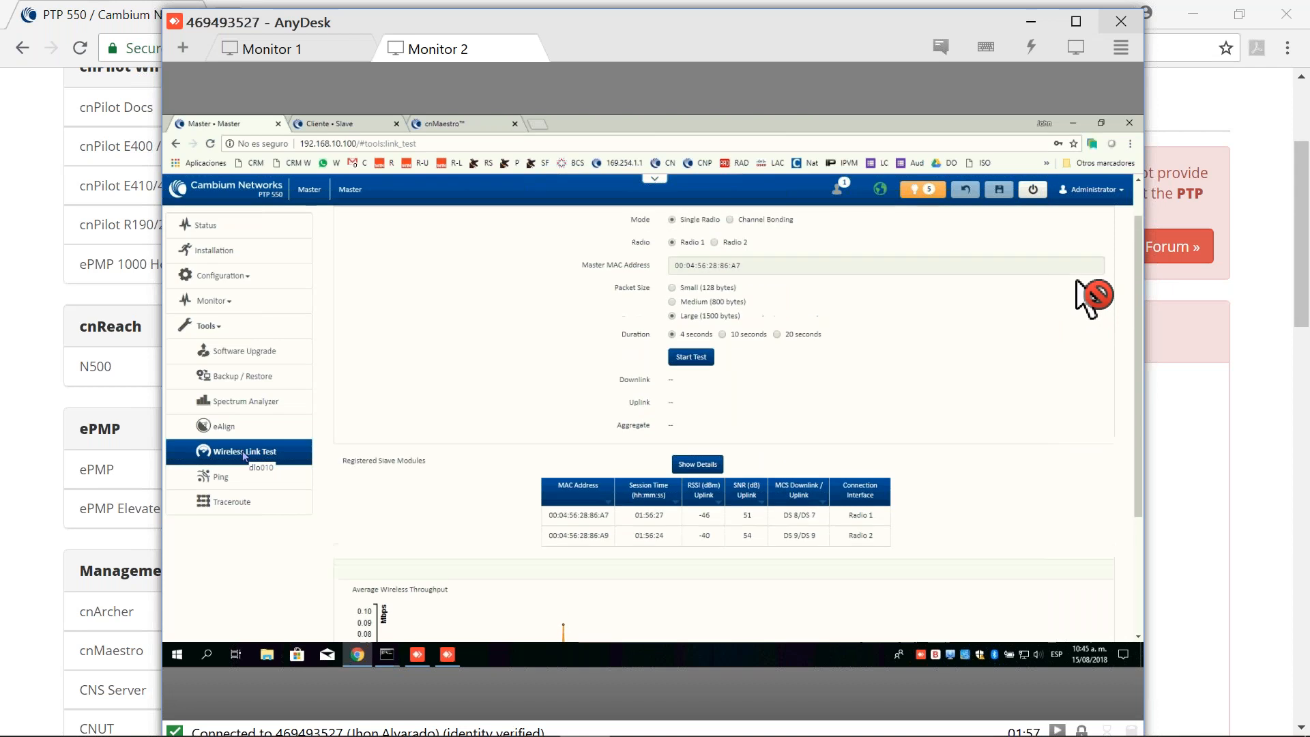
scroll(988, 279, up, 1)
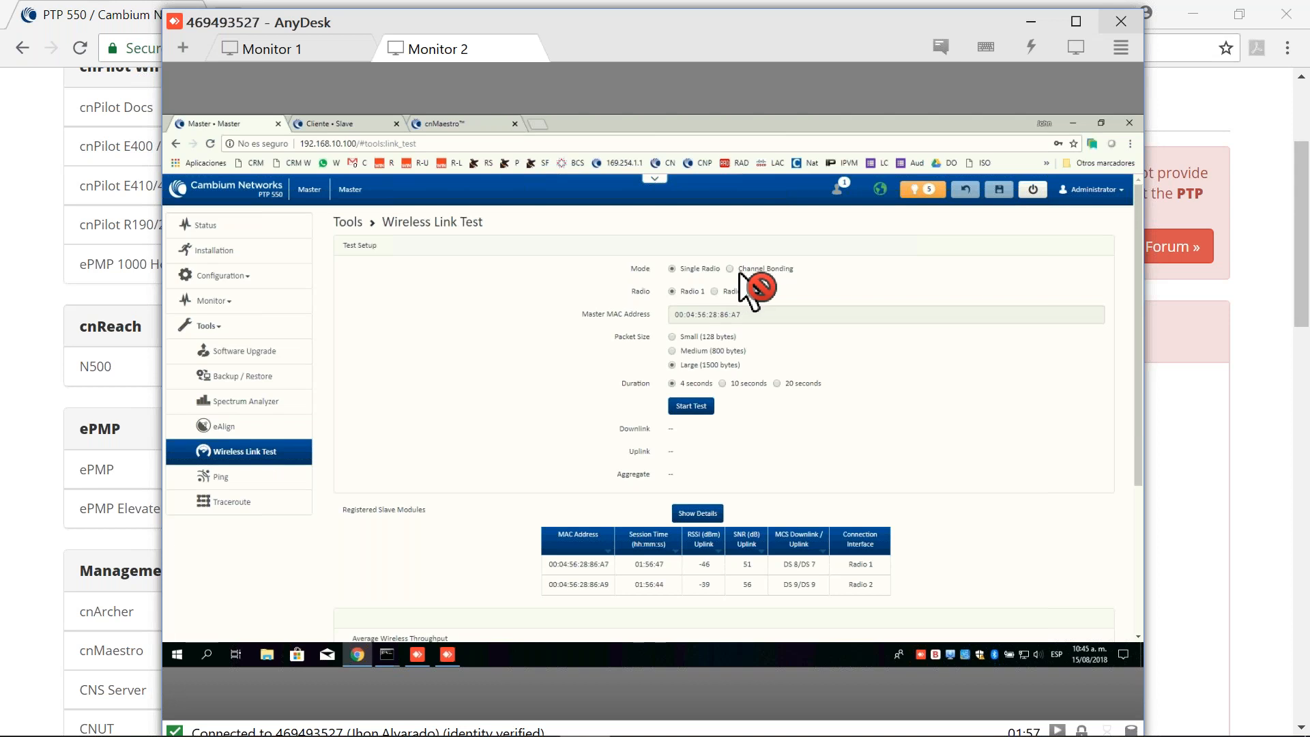
click(745, 270)
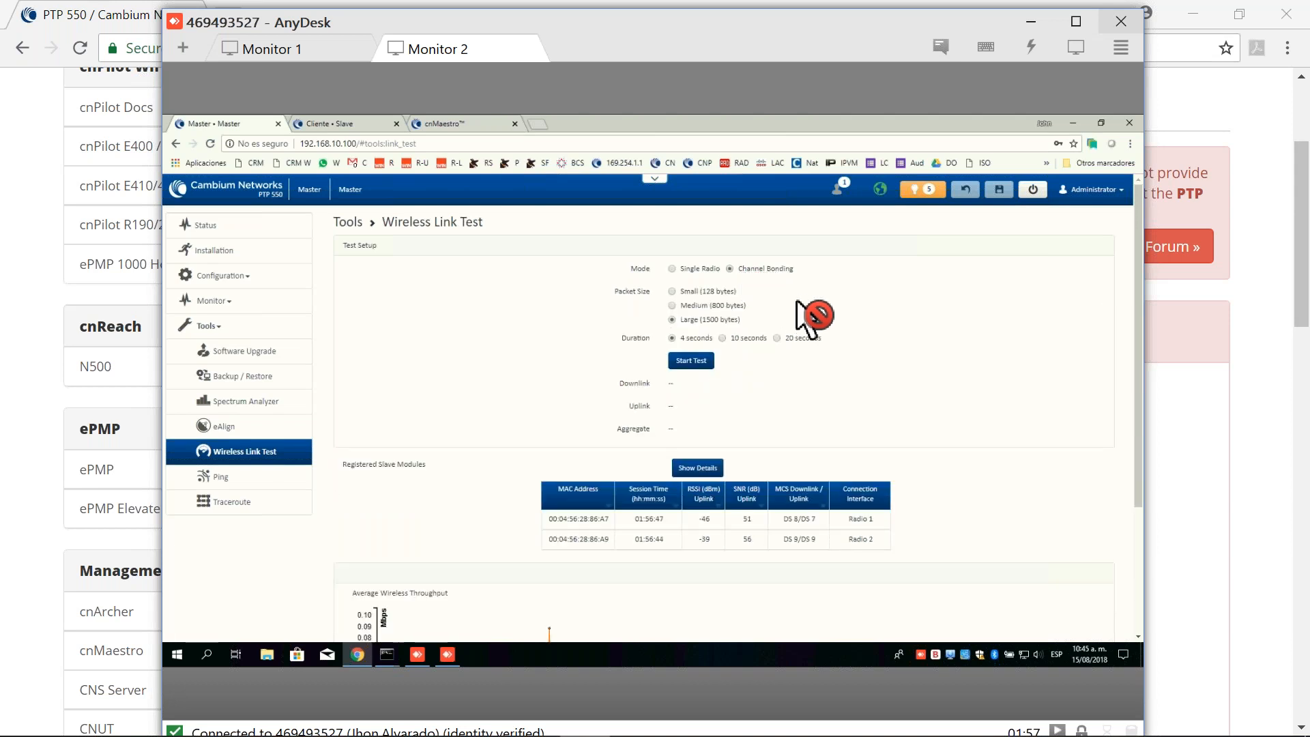
click(777, 338)
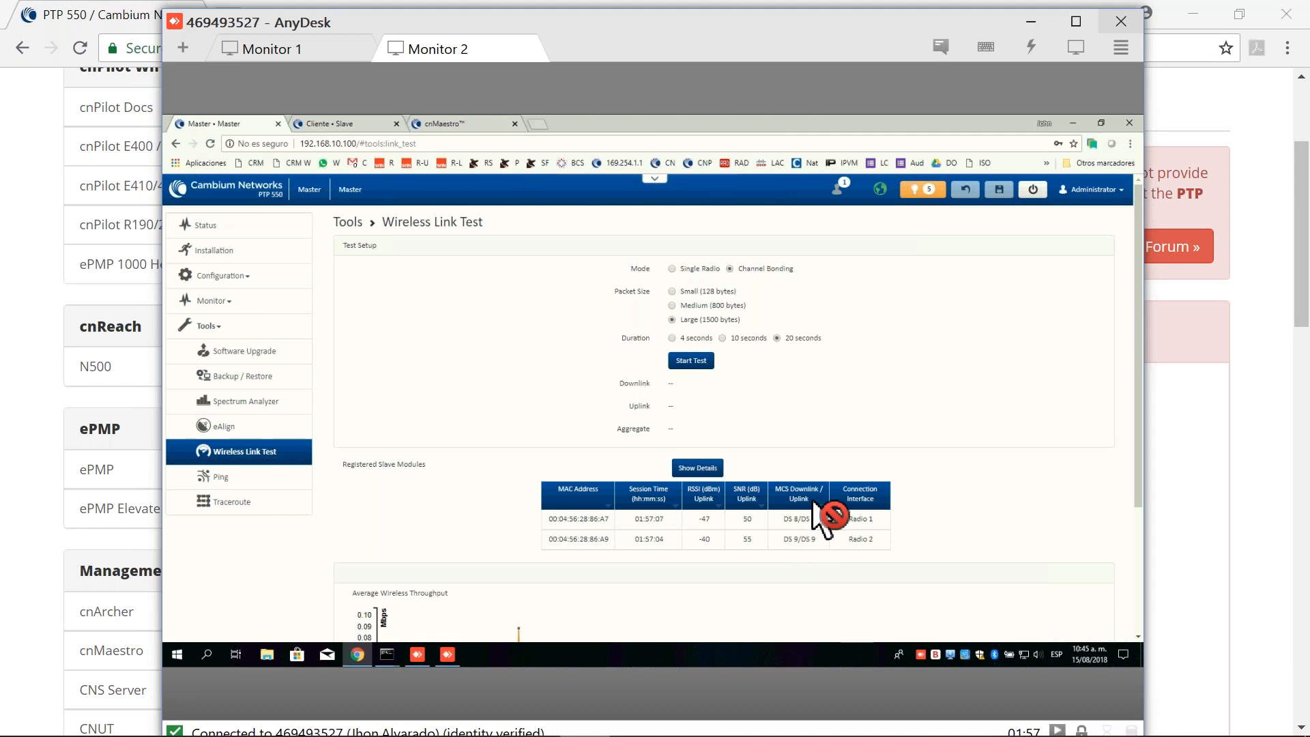
click(691, 360)
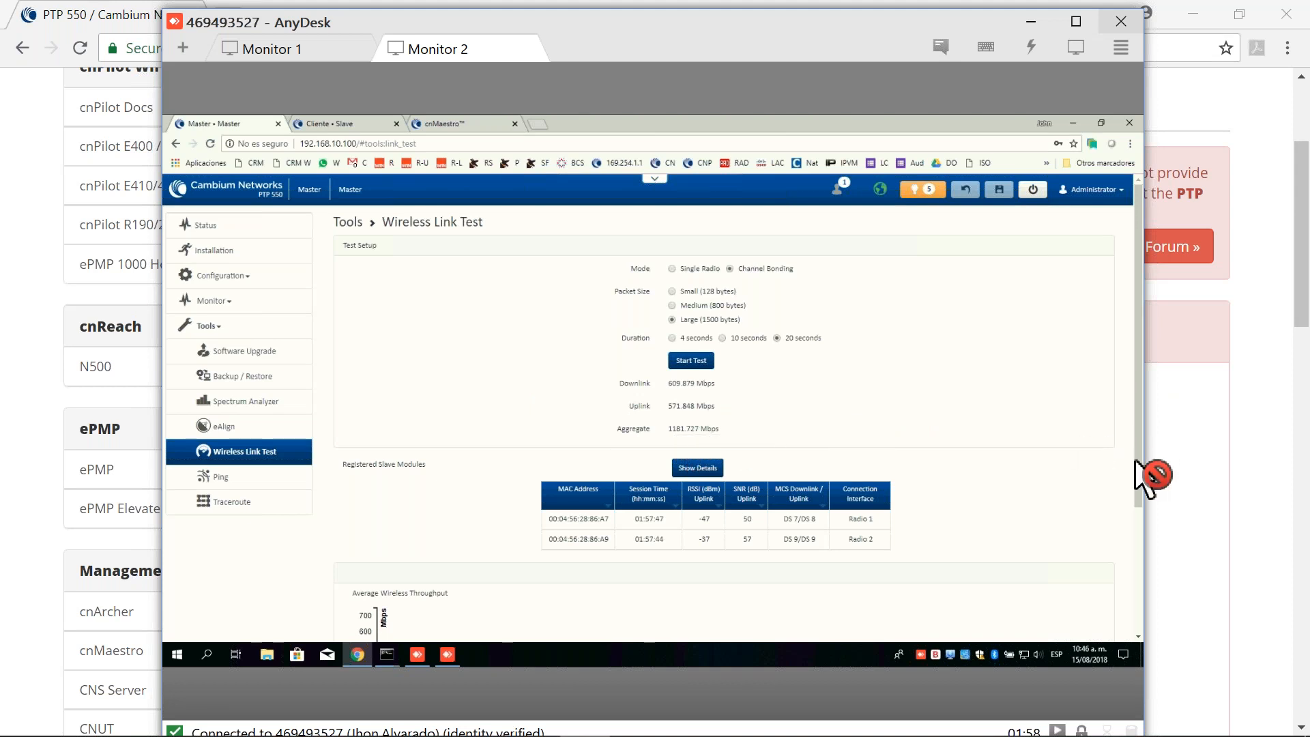
Repeat the 20-second channel bonding link test twice and check the average wireless throughput chart
scroll(1153, 477, down, 2)
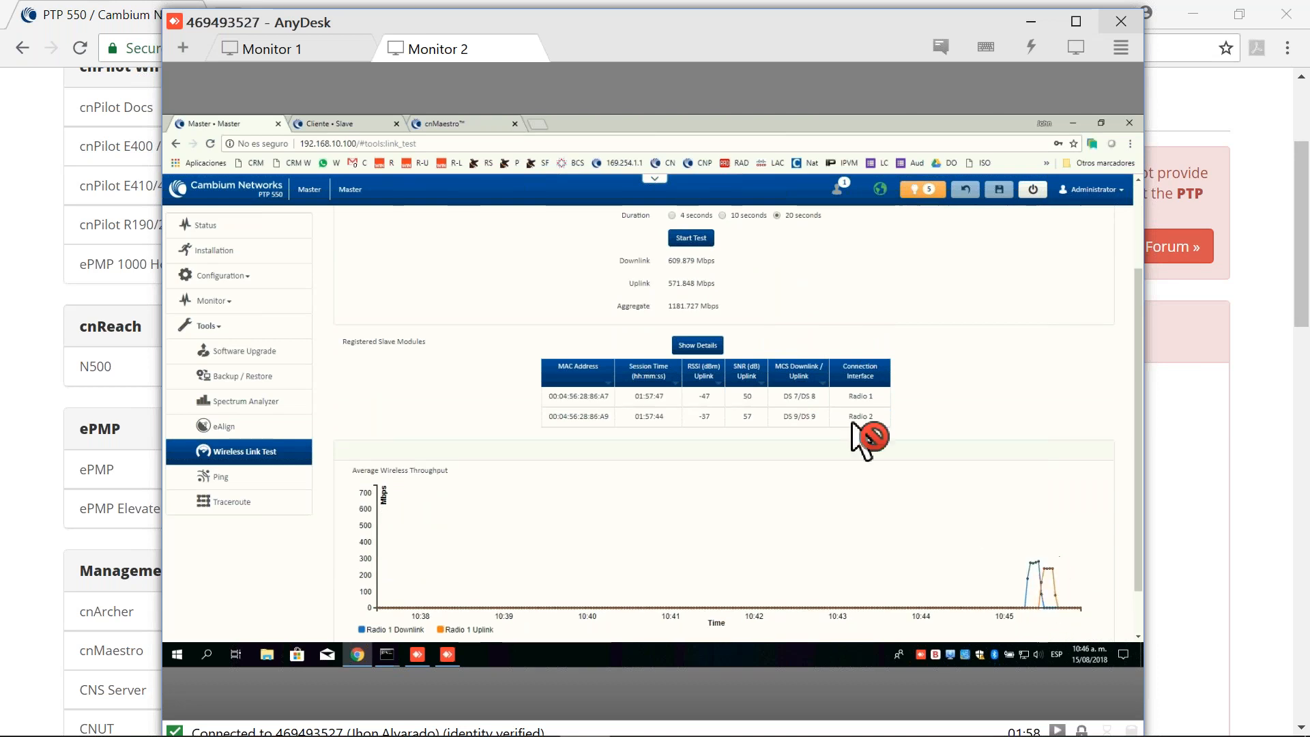
click(689, 238)
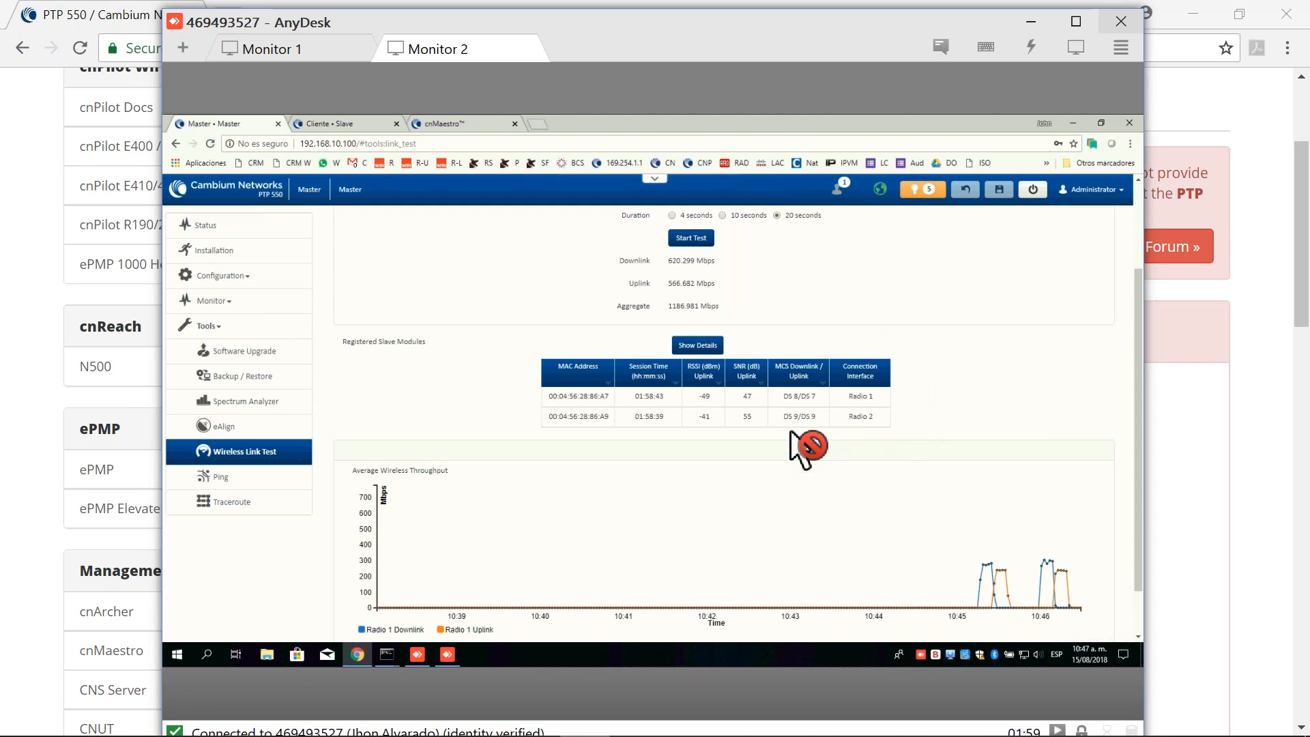
click(695, 240)
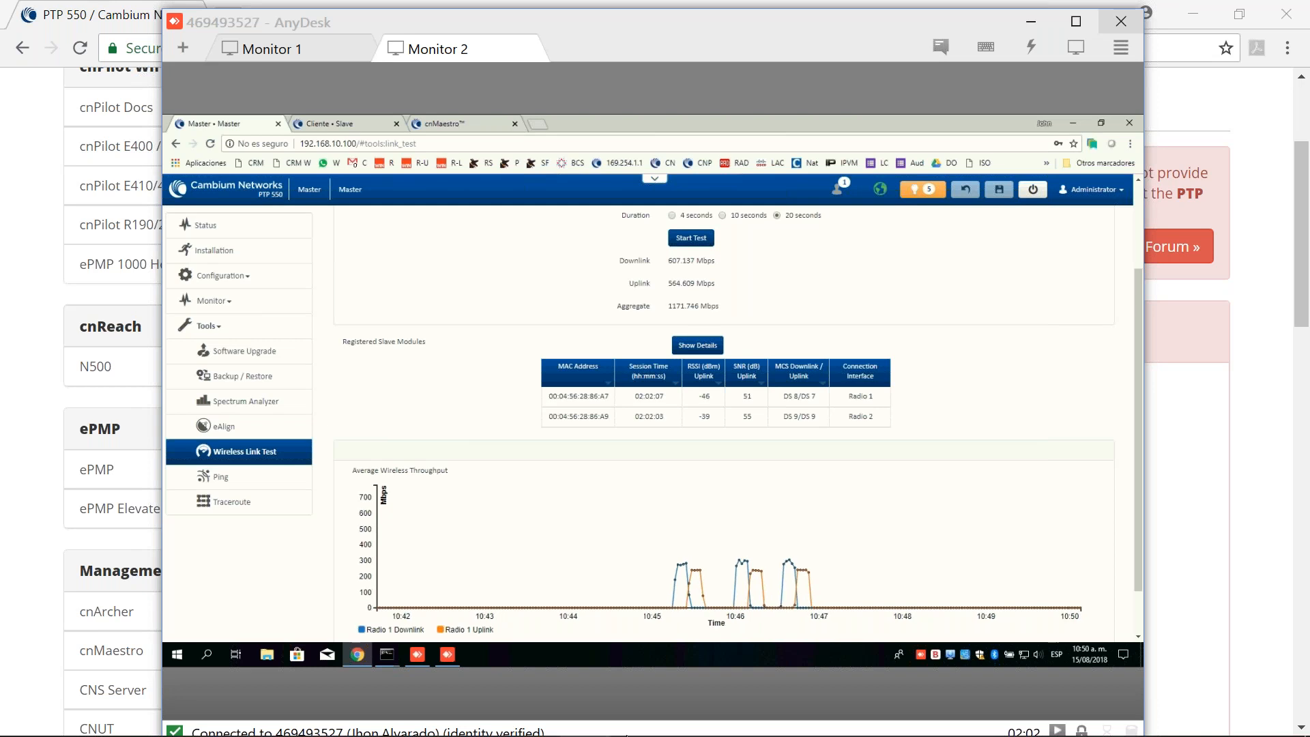
Switch to LINKPlanner to view the COTA to SUBA 2+0 link's path profile and performance summary
mouse_move(682, 730)
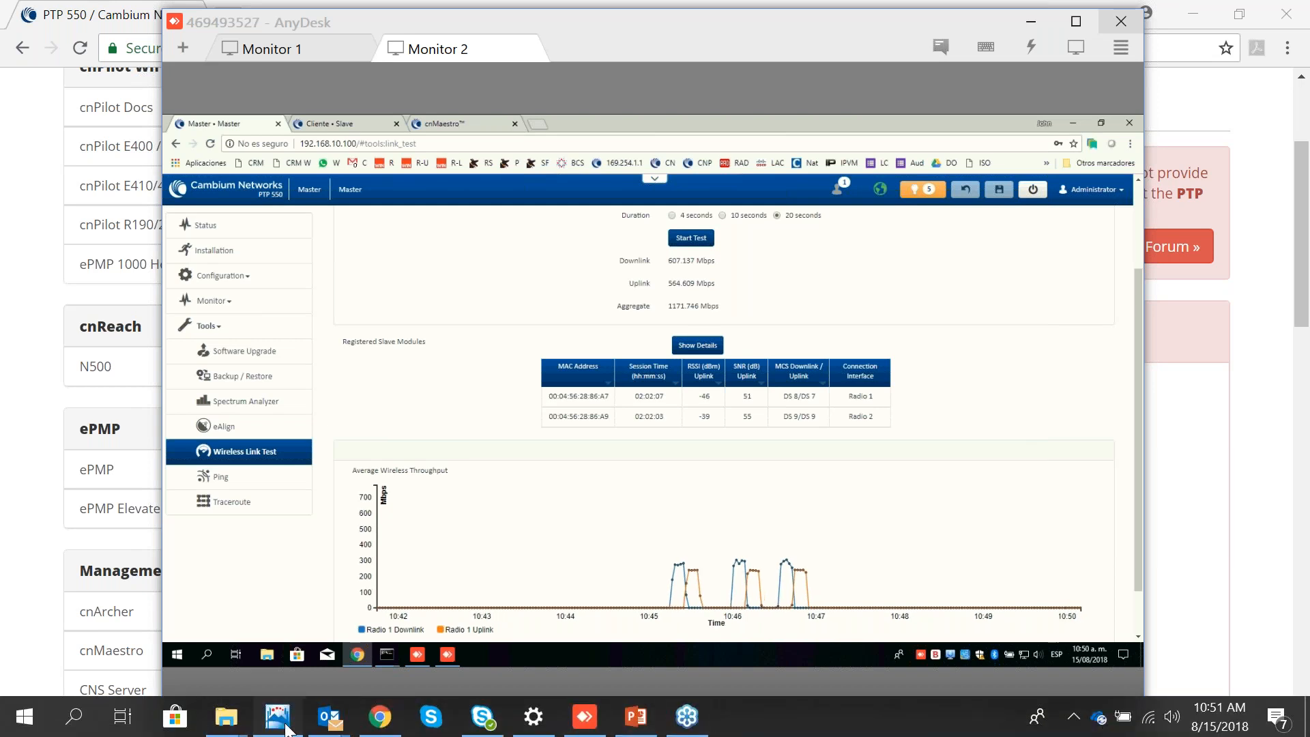
click(277, 717)
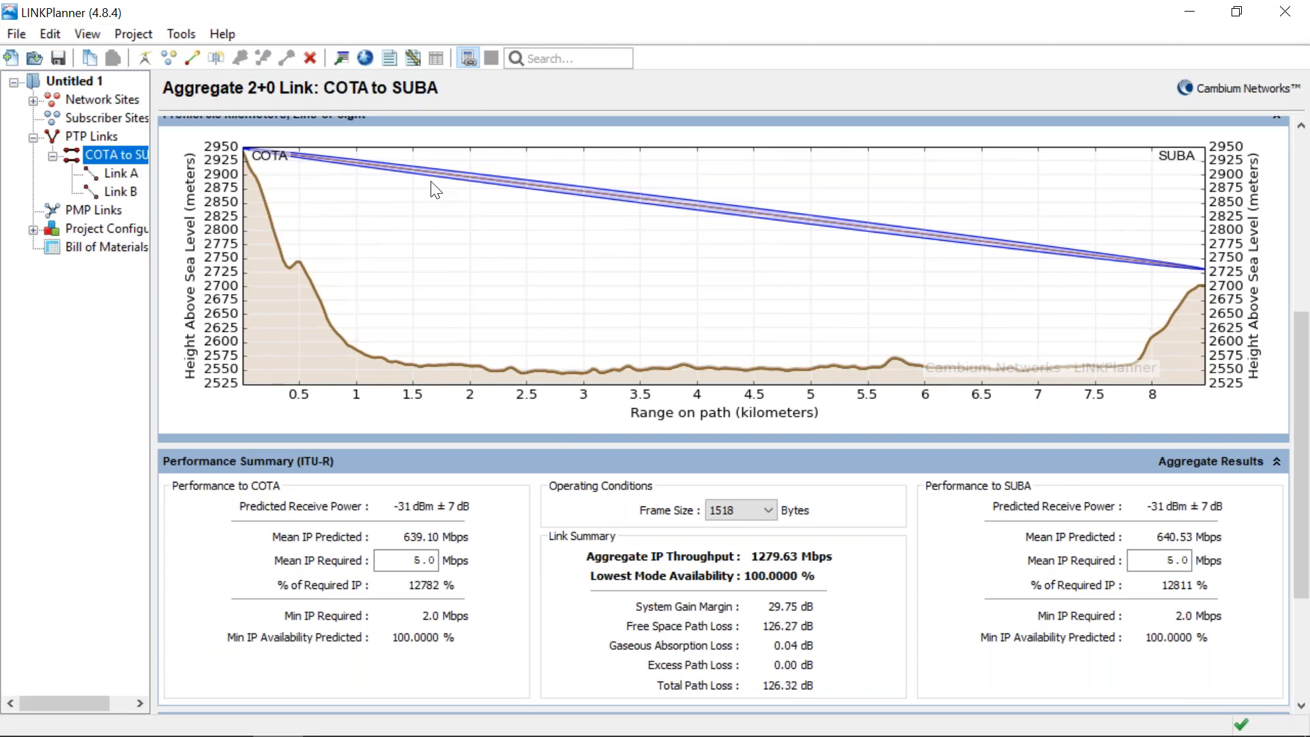